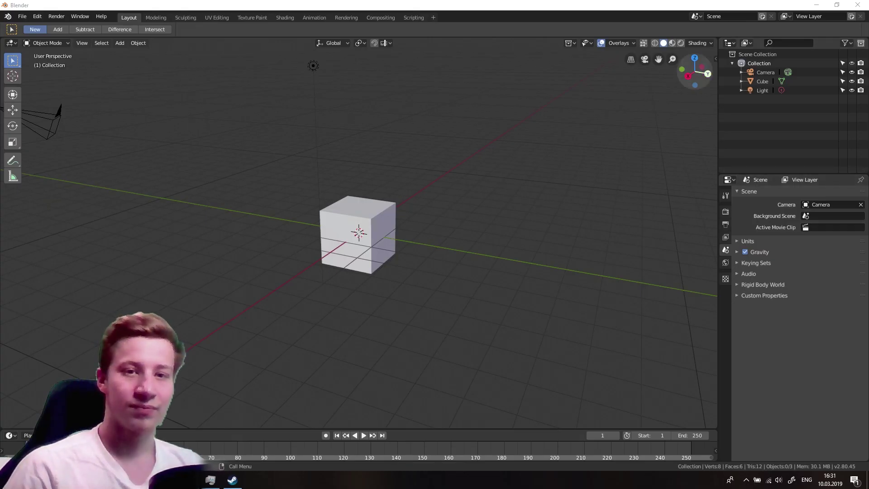
Place the sword reference image in the viewport and delete the default cube
drag(515, 141, 515, 137)
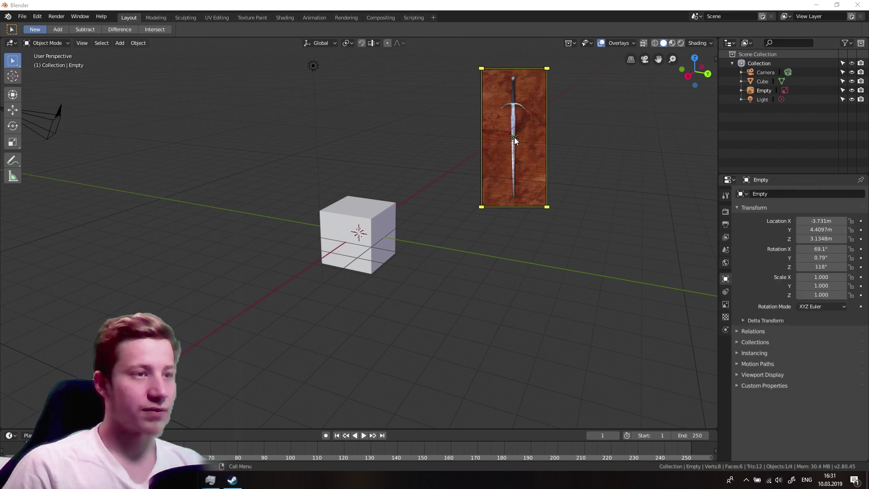
middle_drag(438, 189, 109, 202)
click(335, 208)
key(Delete)
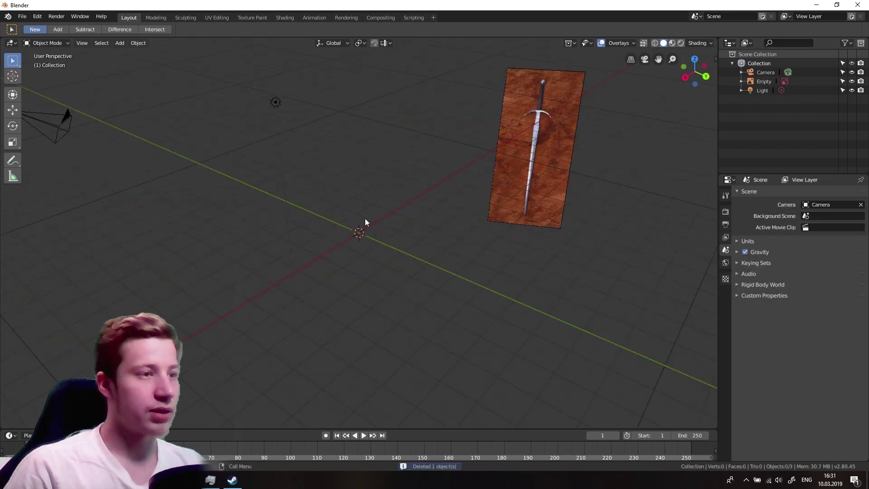
Set the sword reference image's rotation to 0° on the X, Y and Z axes
middle_drag(398, 231, 539, 121)
click(538, 121)
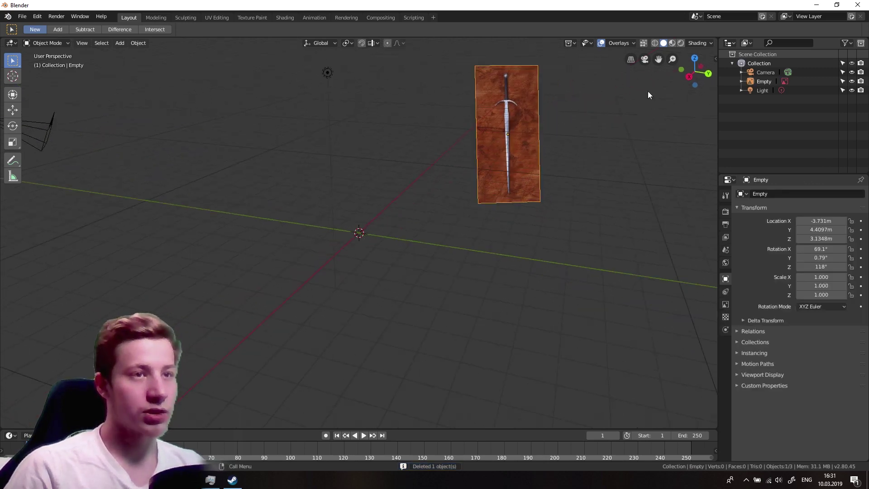
click(714, 58)
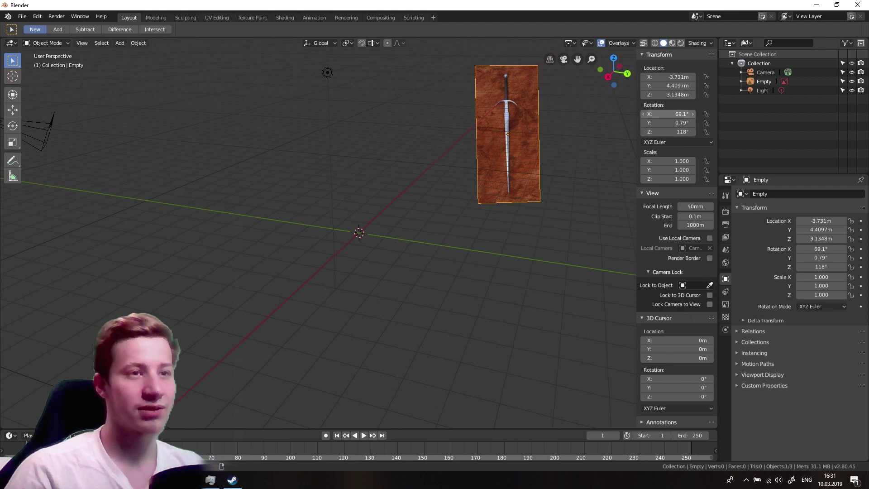
text(0)
key(Tab)
text(0)
key(Tab)
text(0)
key(Return)
Stand the reference image upright by setting its Y rotation to 90°
middle_drag(338, 290, 493, 241)
click(613, 74)
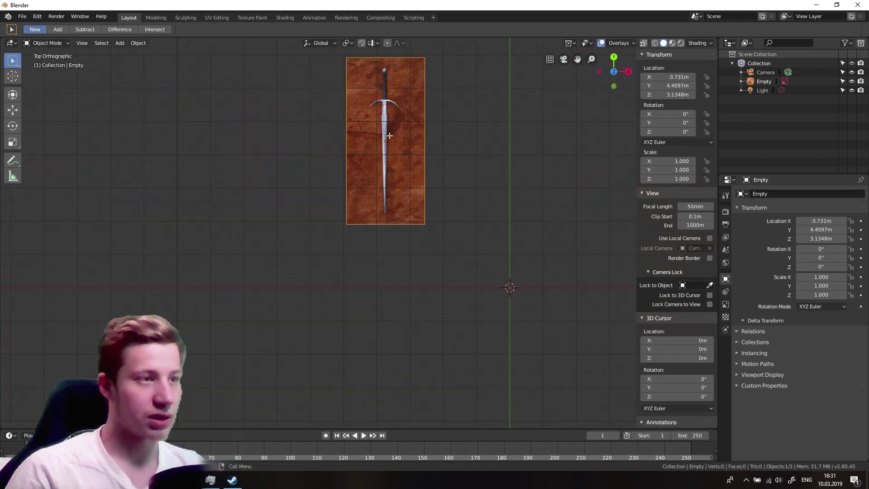
middle_drag(445, 110, 341, 96)
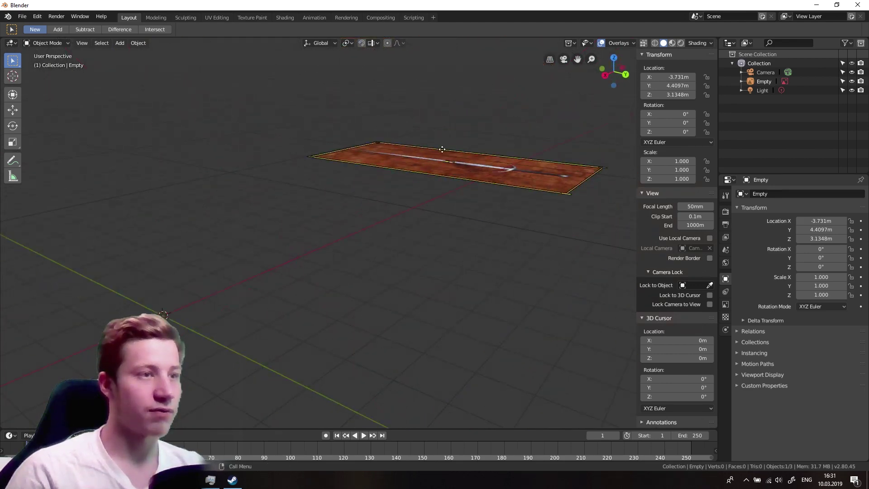
mouse_move(671, 119)
mouse_down()
mouse_move(683, 119)
mouse_move(666, 120)
mouse_up()
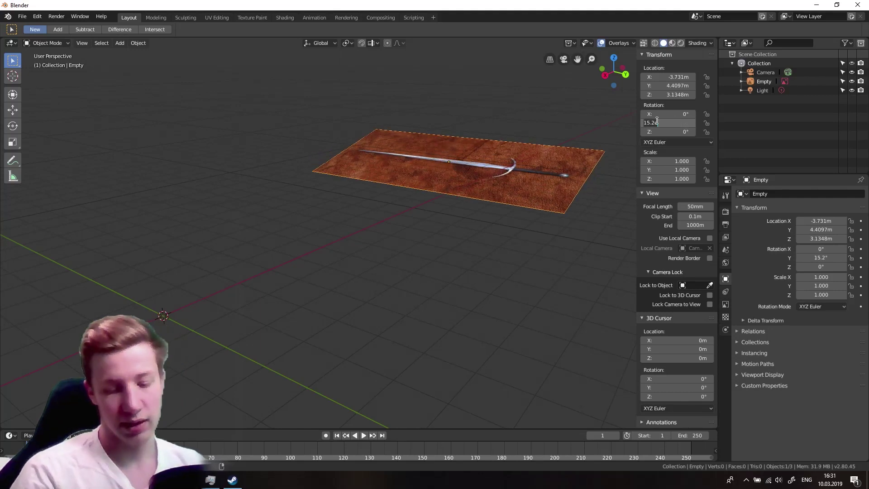
key(Return)
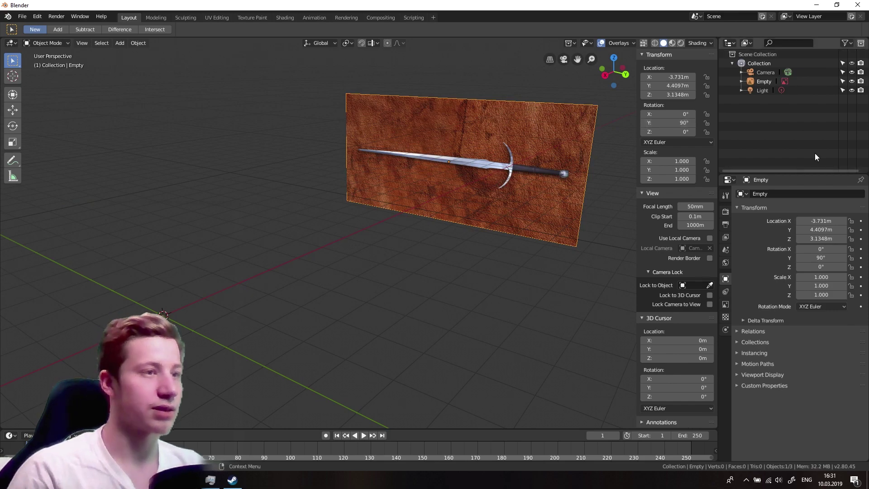
Add a mesh cylinder with 8 vertices while looking from the right orthographic view
middle_drag(530, 199, 598, 190)
click(618, 77)
scroll(378, 262, up, 8)
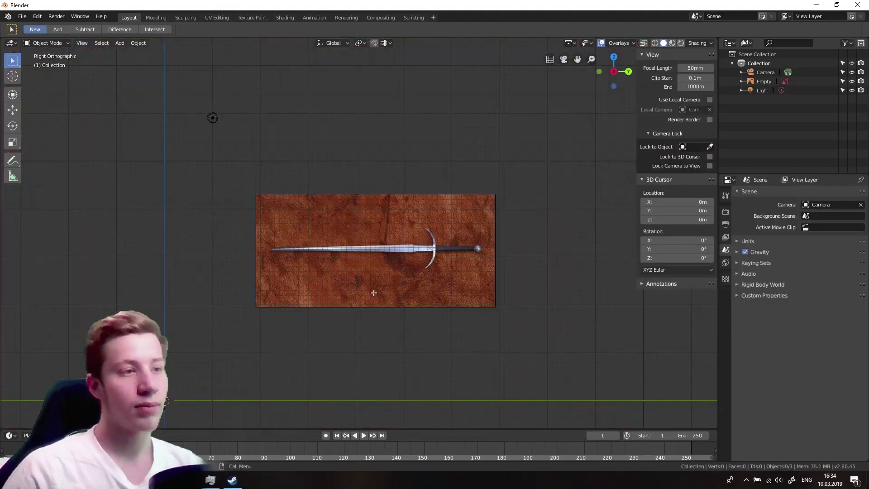
key(shift+a)
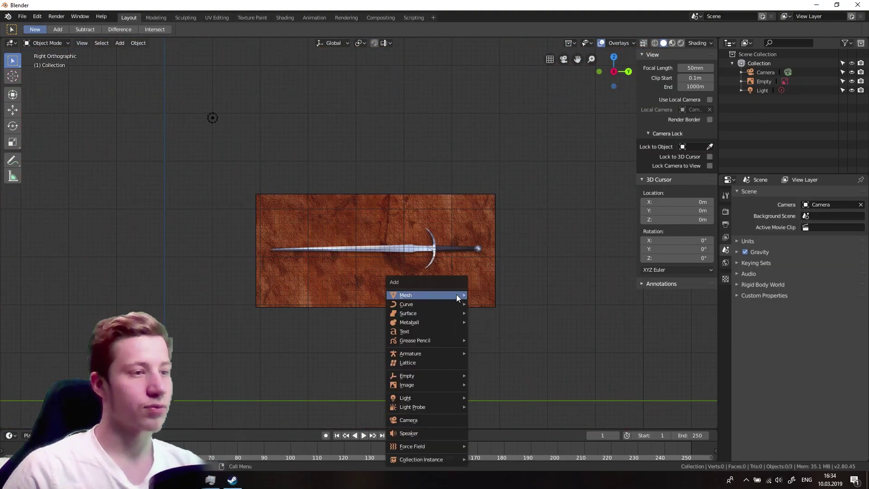
mouse_move(456, 294)
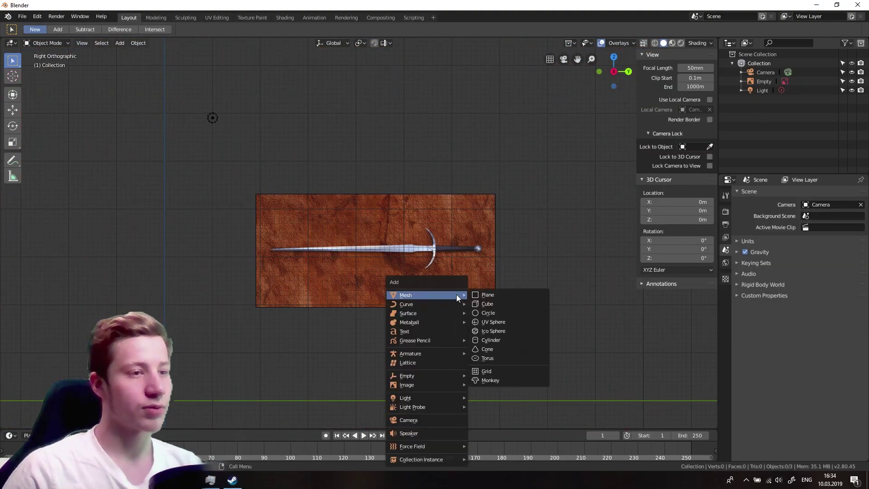
click(509, 340)
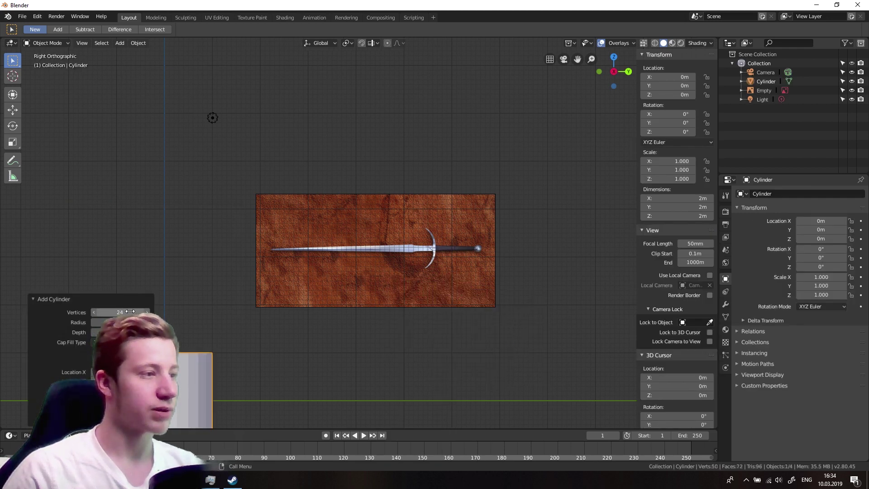
click(123, 313)
text(18)
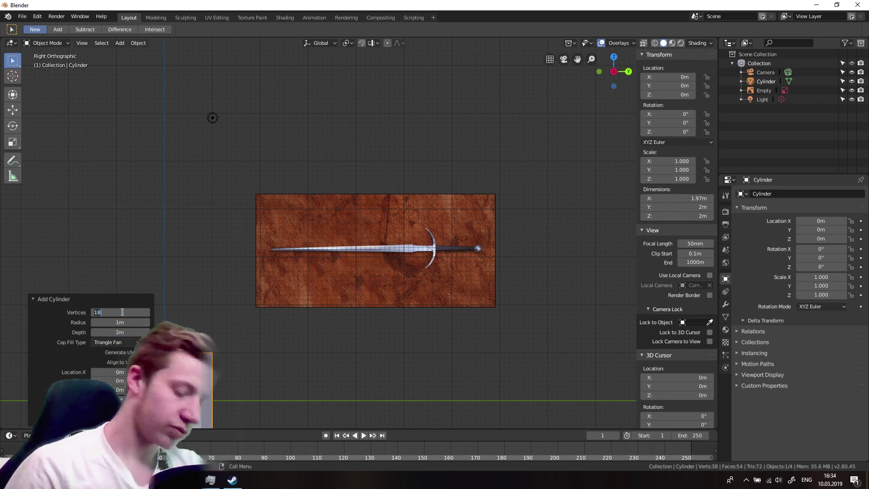
key(ctrl+a)
text(8)
key(Return)
Set the new cylinder's cap fill type to Ngon
click(114, 343)
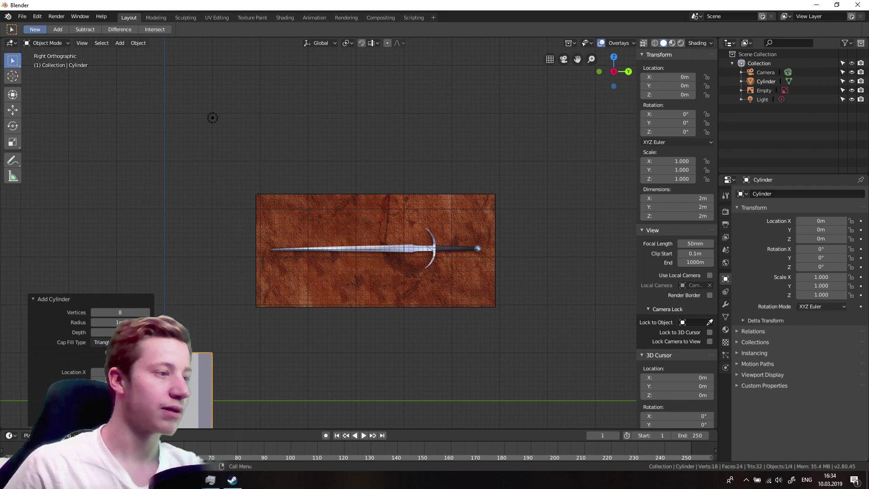
click(113, 342)
click(99, 363)
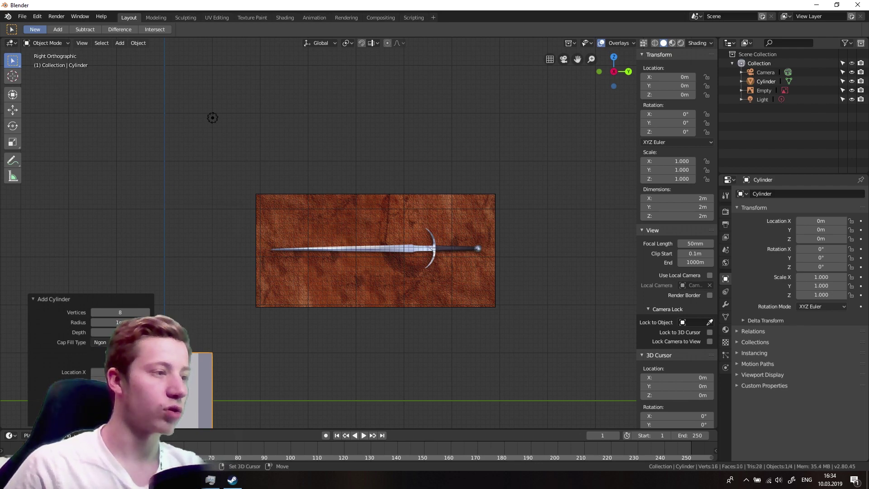
mouse_move(344, 254)
middle_down()
mouse_move(377, 270)
mouse_move(373, 303)
middle_up()
shift+middle_drag(373, 303, 448, 216)
Display the scene in wireframe and set the cylinder's cap fill type to Triangle Fan
click(644, 43)
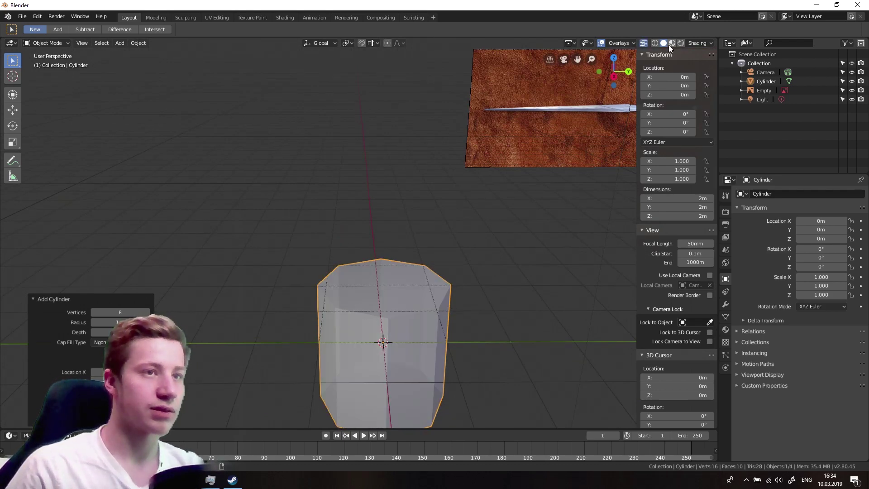
click(655, 43)
click(101, 342)
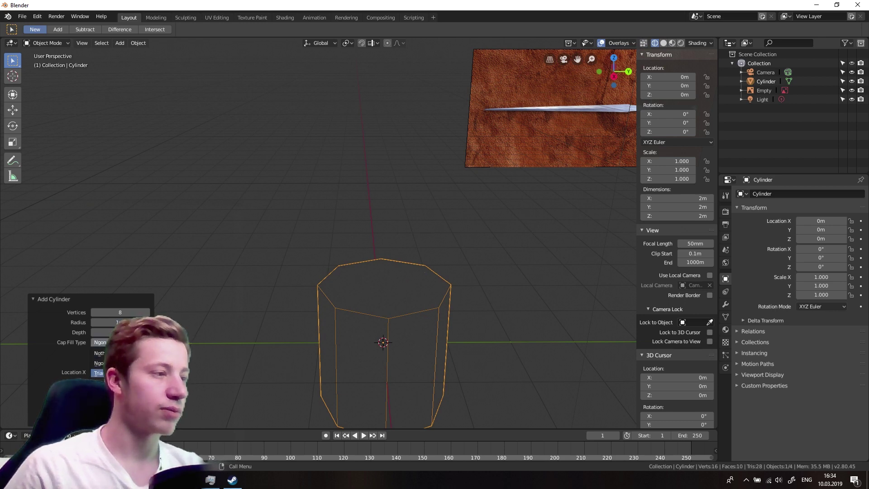
click(98, 373)
click(379, 190)
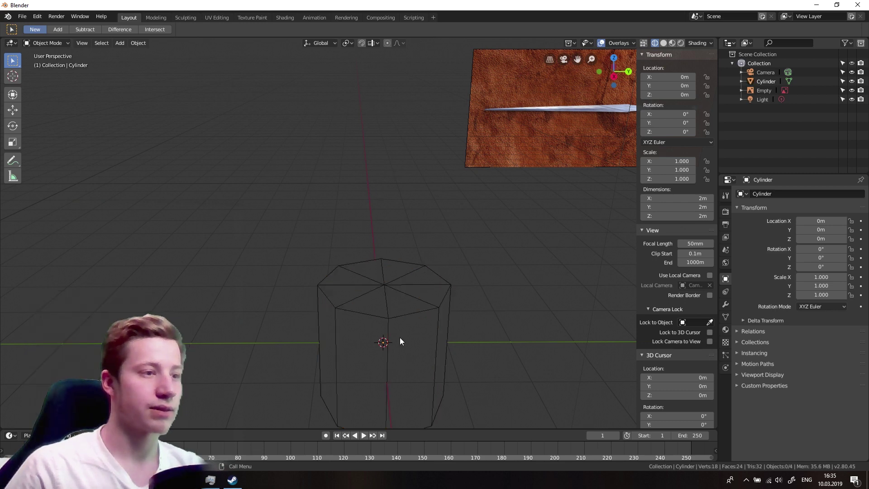
Lay the cylinder along the sword's length by setting its X rotation to 90°
click(437, 317)
middle_drag(440, 290, 453, 251)
click(612, 68)
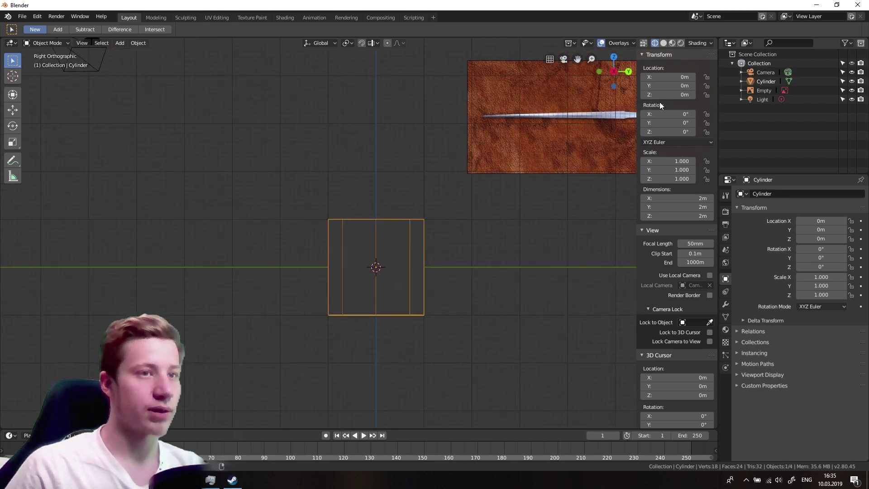
click(666, 113)
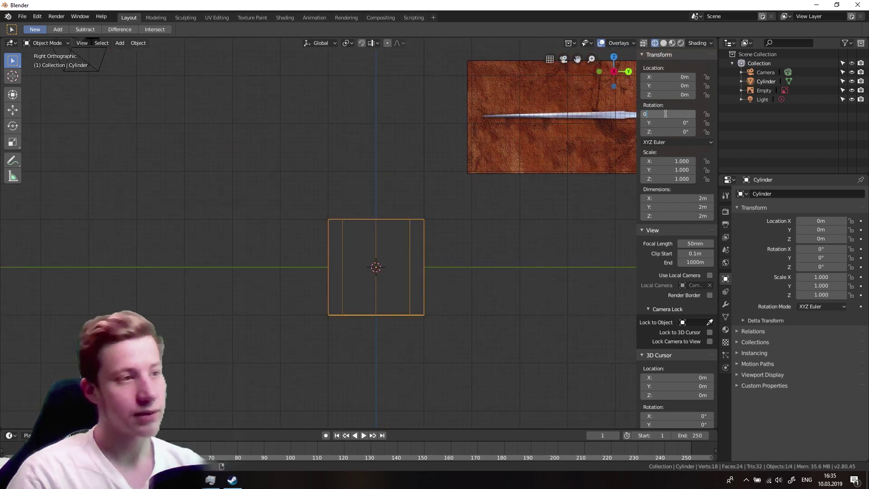
key(Return)
click(667, 114)
text(90)
key(Return)
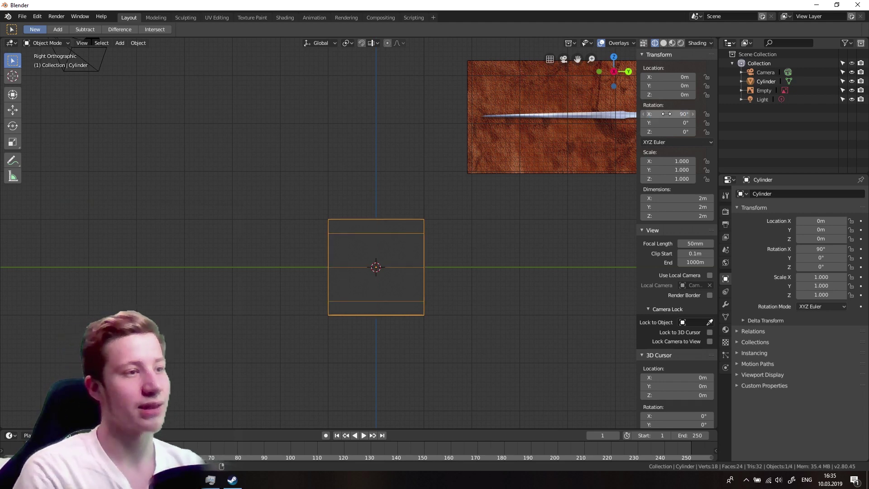
Move the cylinder onto the reference sword near the pommel and scale it down to about 0.31 m
click(362, 89)
shift+middle_drag(424, 121, 331, 145)
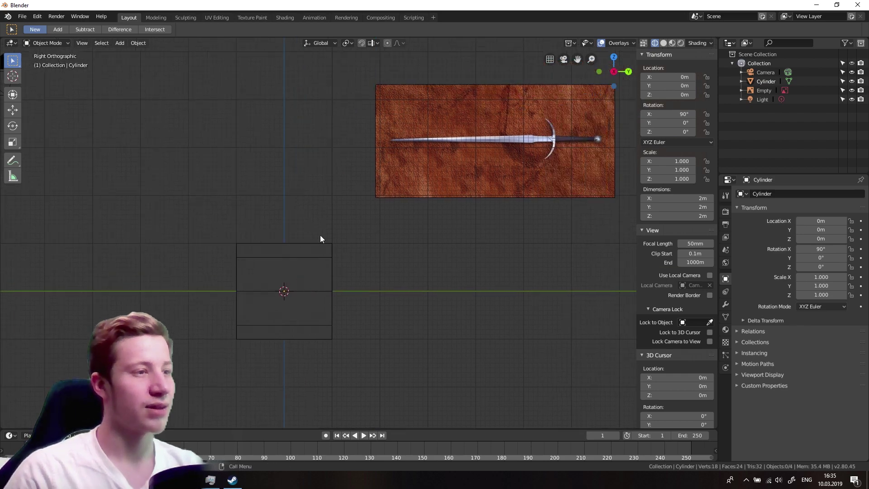
click(306, 281)
key(g)
click(607, 123)
shift+middle_drag(420, 195, 221, 281)
key(s)
click(412, 171)
scroll(399, 213, up, 5)
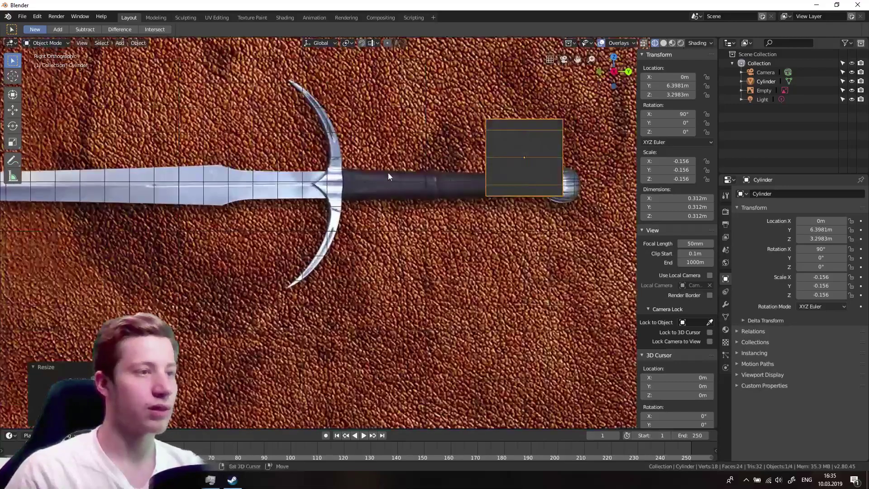
shift+middle_drag(388, 173, 315, 244)
scroll(325, 240, up, 2)
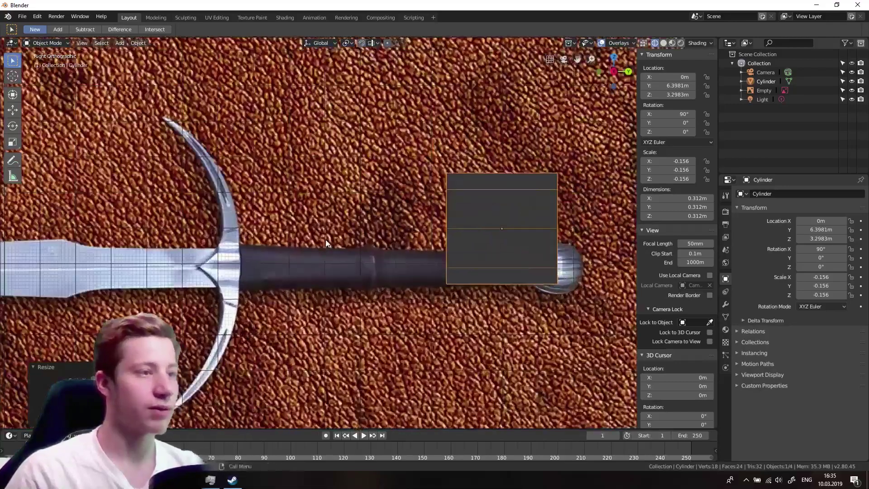
click(531, 203)
key(g)
right_click(504, 223)
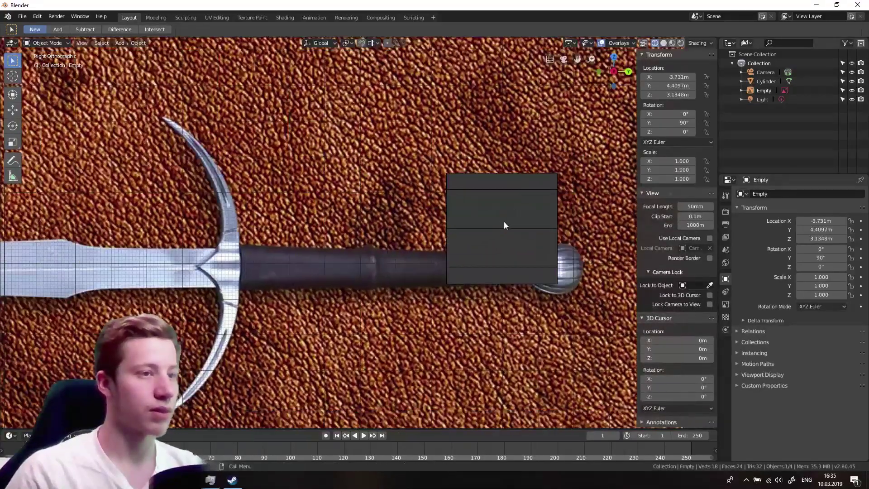
Move the cylinder over the sword's grip and display the scene in solid shading
click(518, 189)
key(g)
click(339, 219)
key(alt+z)
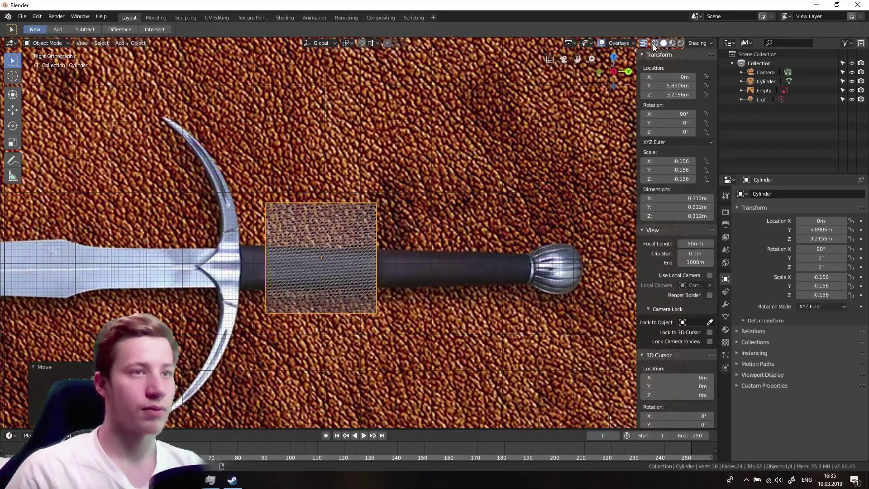
click(642, 43)
Scale the cylinder to about 0.114 m to match the grip's thickness and place it against the crossguard
key(s)
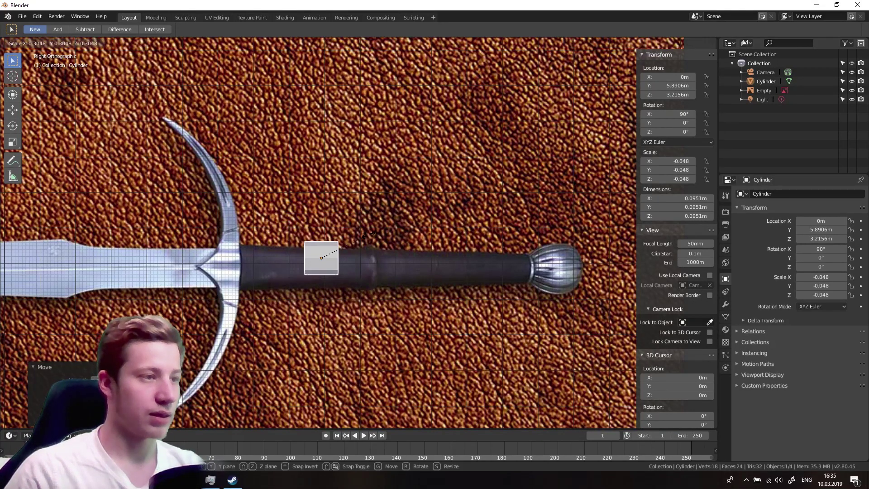
click(355, 244)
key(g)
click(295, 249)
key(s)
click(407, 209)
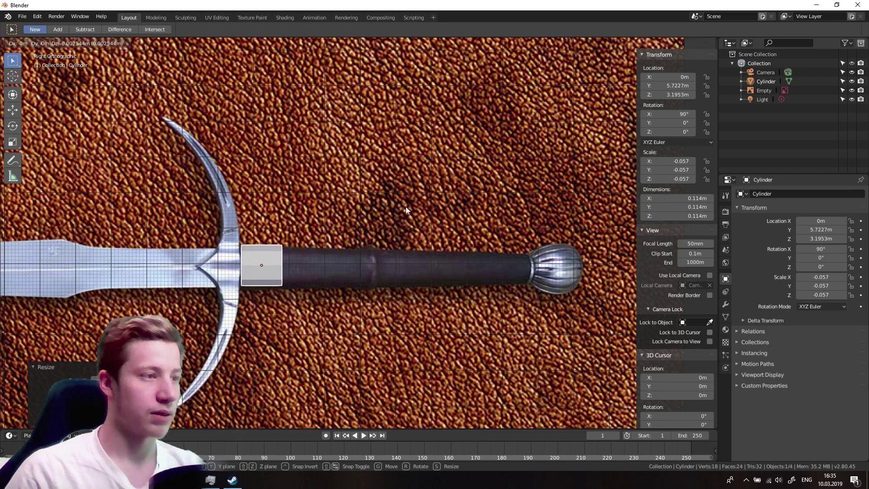
In Edit Mode with X-ray on, stretch the cylinder's far end about 0.69 m along the grip to the pommel, then select the whole mesh
key(Tab)
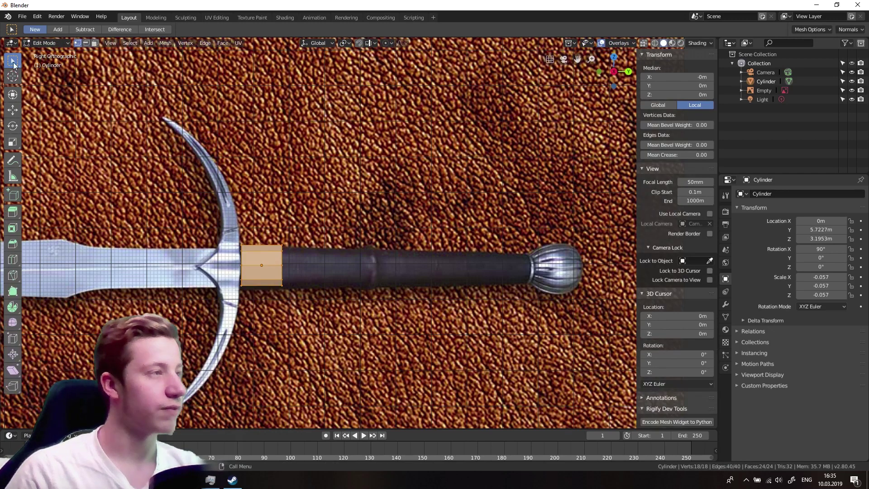
click(644, 43)
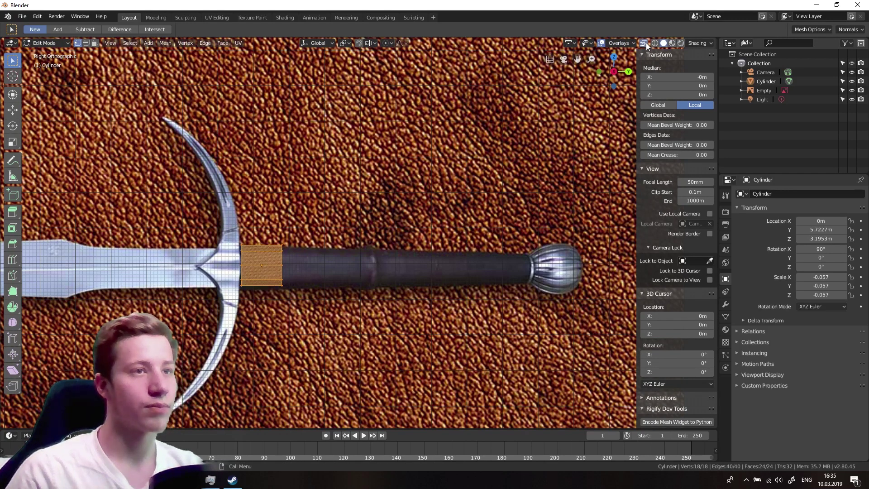
drag(408, 164, 246, 376)
drag(368, 178, 262, 376)
key(g)
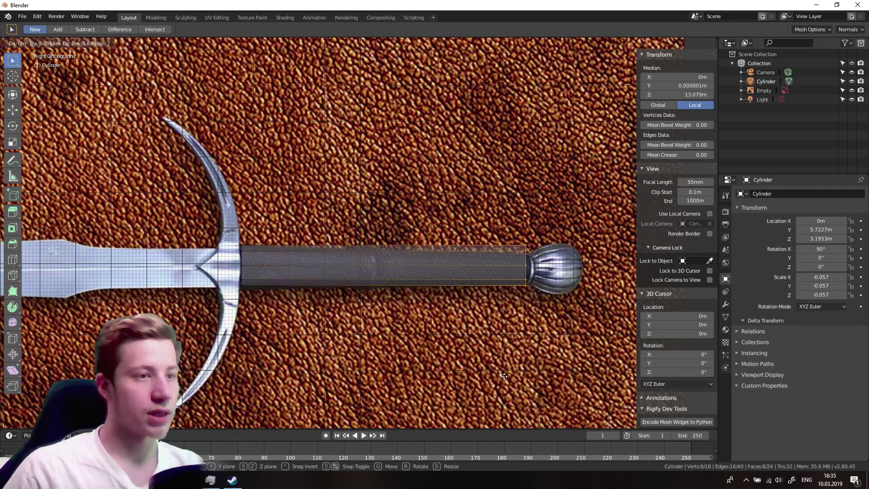
click(504, 376)
middle_drag(589, 314, 378, 278)
drag(550, 215, 277, 392)
click(616, 74)
scroll(471, 204, up, 8)
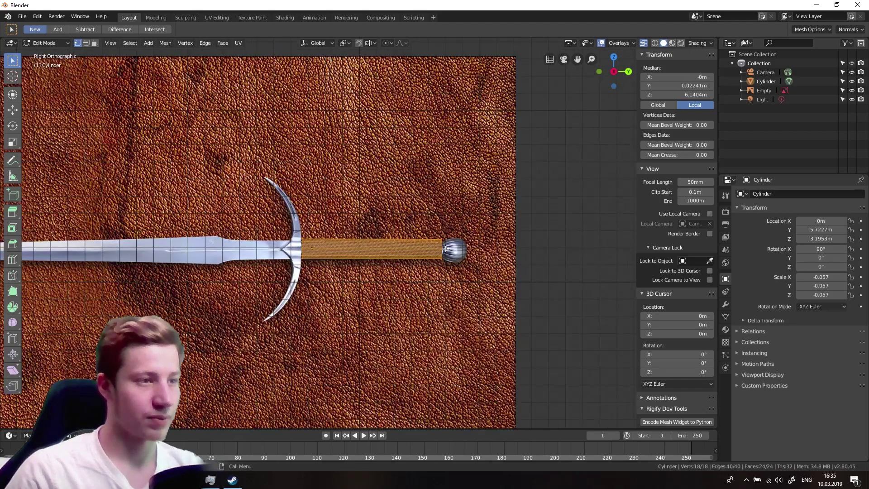
Move the whole cylinder along the X axis to about -3.58 m, just in front of the reference image
scroll(294, 226, down, 5)
middle_drag(295, 226, 458, 213)
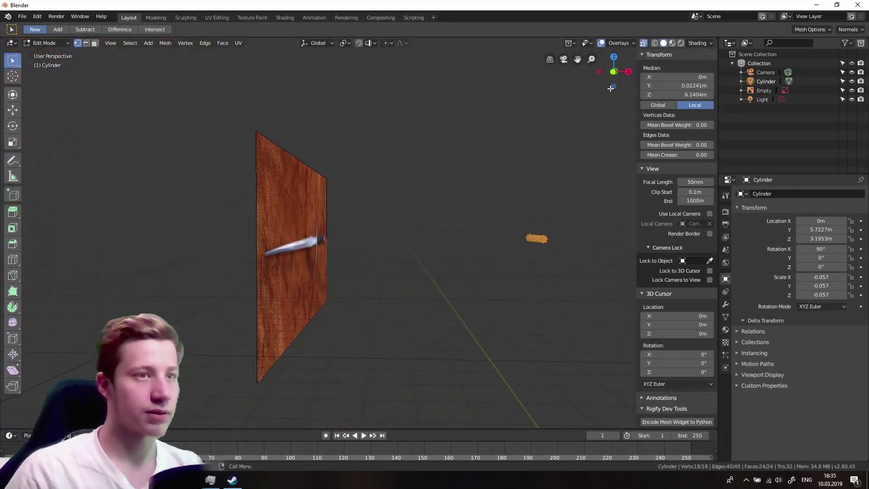
click(614, 71)
key(Tab)
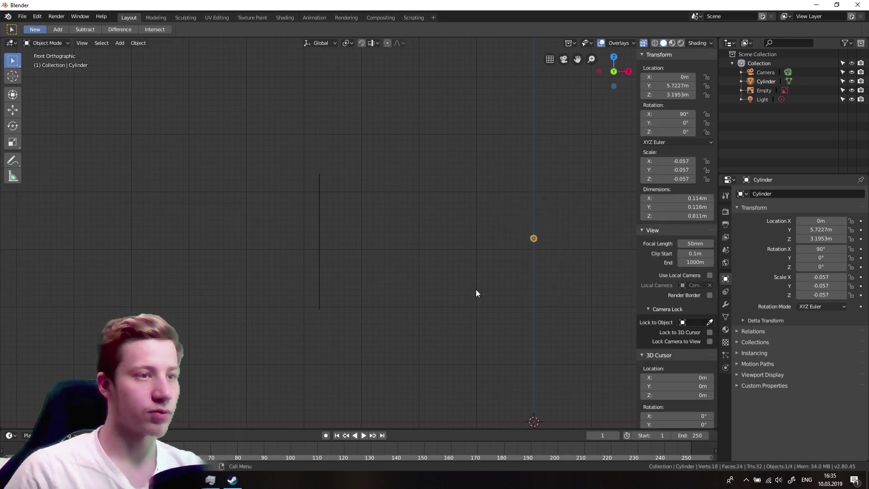
key(g)
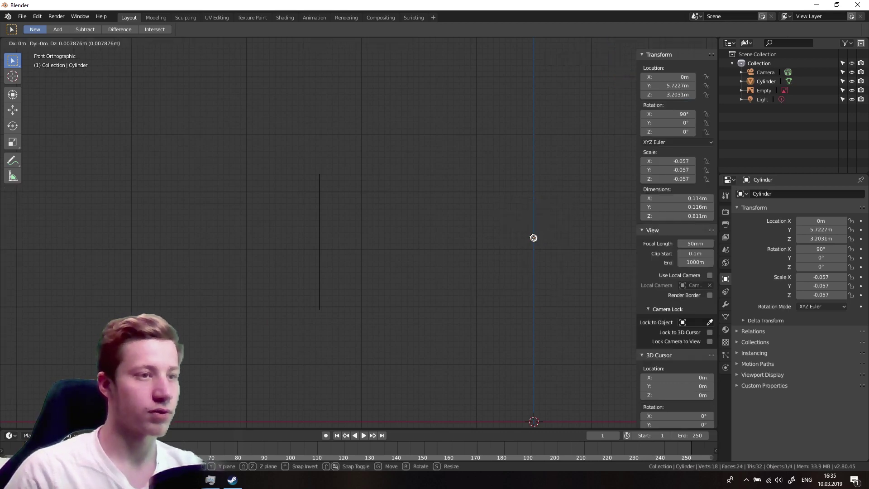
right_click(533, 238)
click(12, 110)
drag(558, 232, 450, 244)
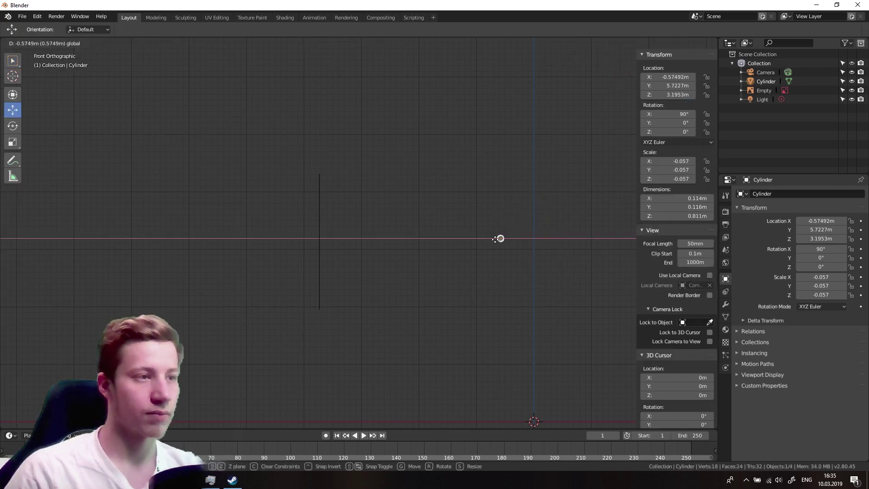
drag(355, 245, 354, 245)
middle_drag(446, 199, 327, 206)
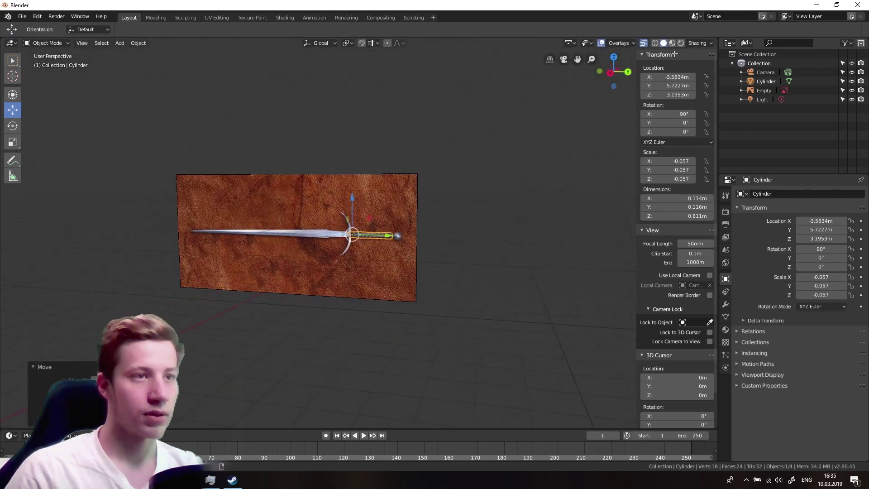
Switch to the right view of the grip and enter Edit Mode on the cylinder
click(611, 71)
scroll(449, 214, up, 12)
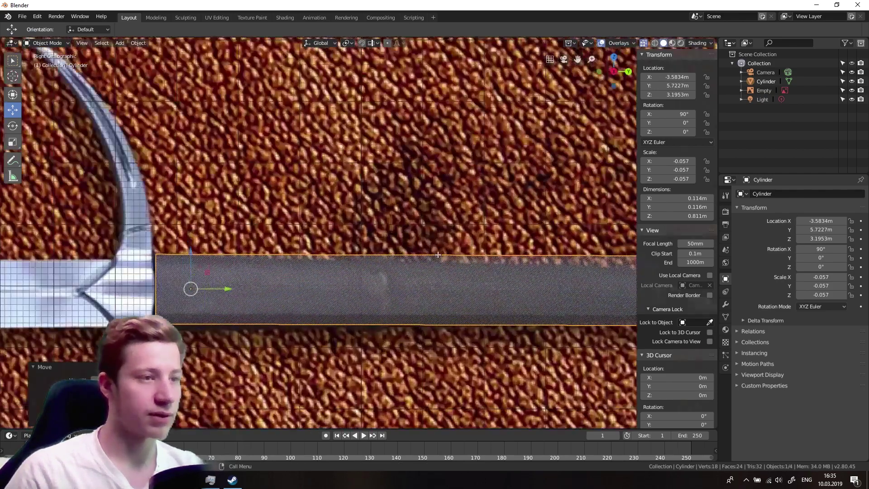
shift+middle_drag(450, 272, 438, 242)
key(Tab)
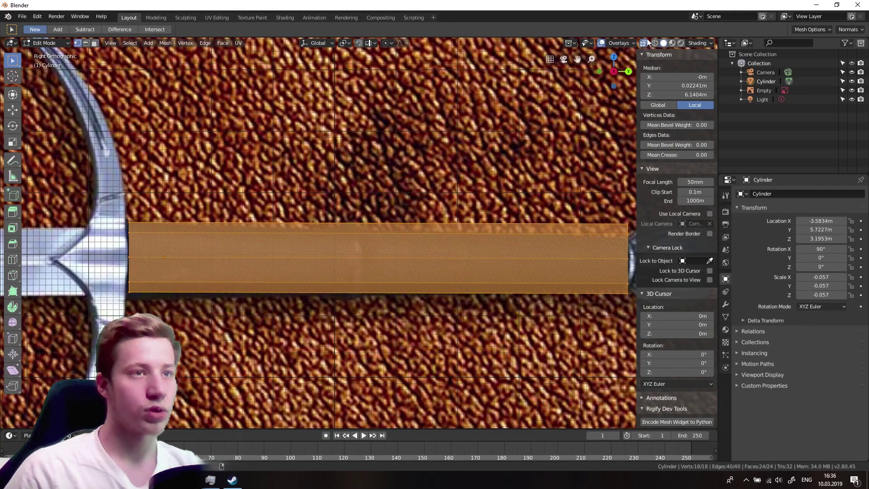
shift+middle_drag(560, 136, 385, 141)
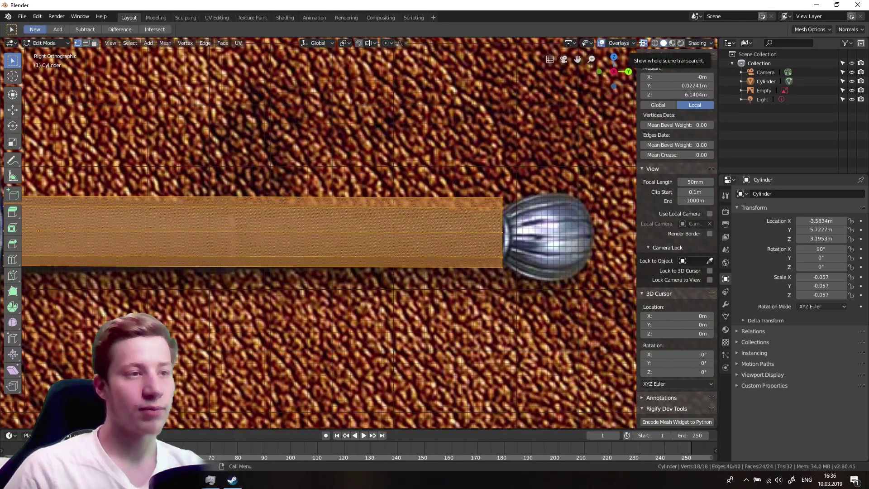
Try box-selecting the grip's pommel-end vertices with X-ray off, check the selection in perspective and clear it
click(495, 218)
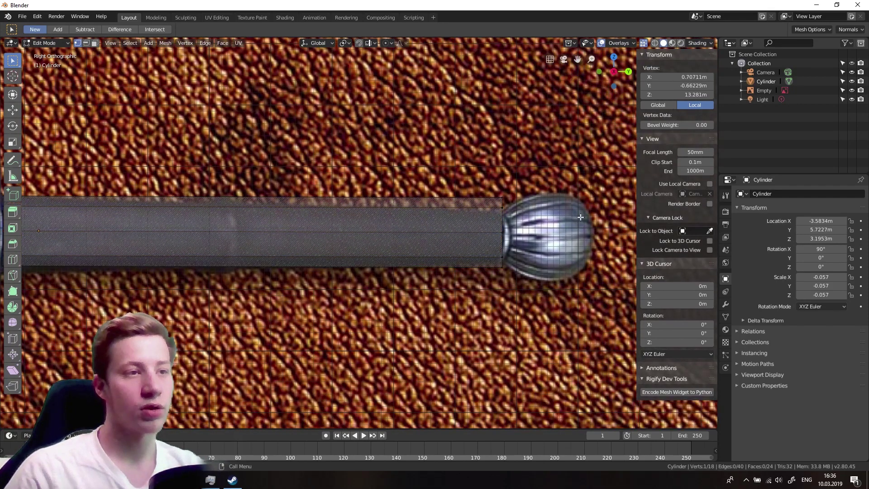
click(646, 43)
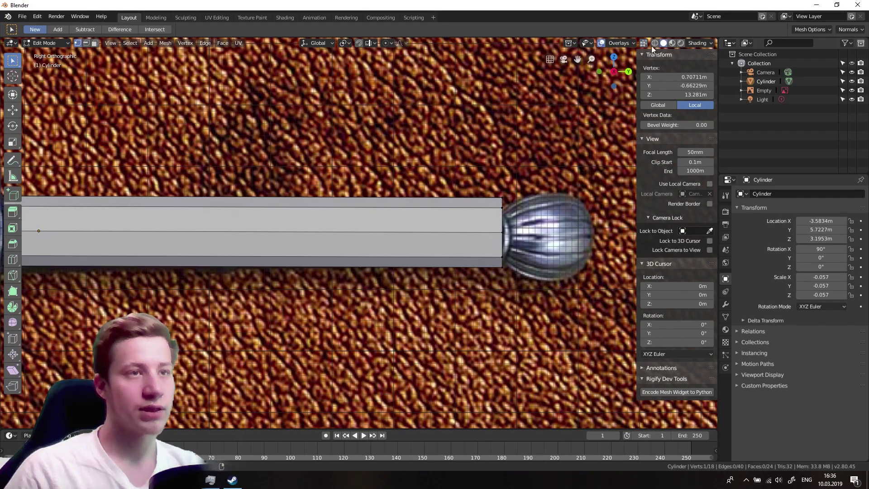
drag(554, 105, 456, 294)
scroll(553, 191, down, 1)
scroll(553, 191, down, 3)
middle_drag(554, 191, 632, 223)
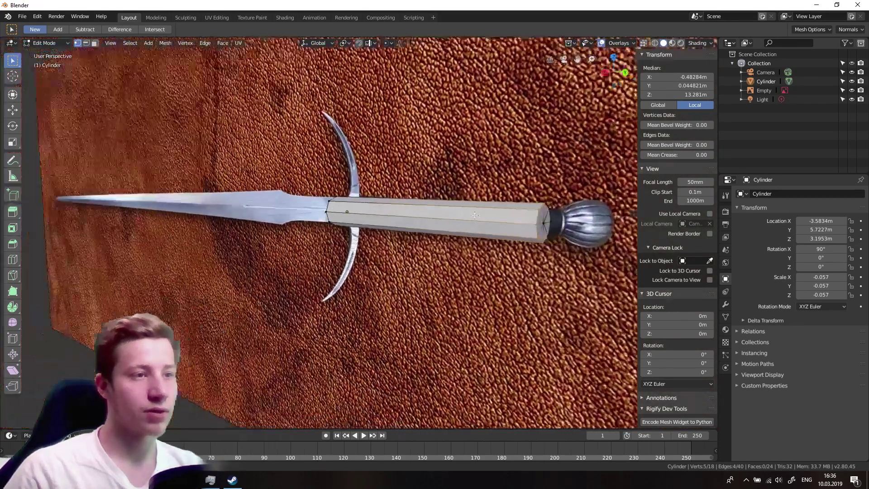
scroll(632, 222, up, 3)
key(alt+a)
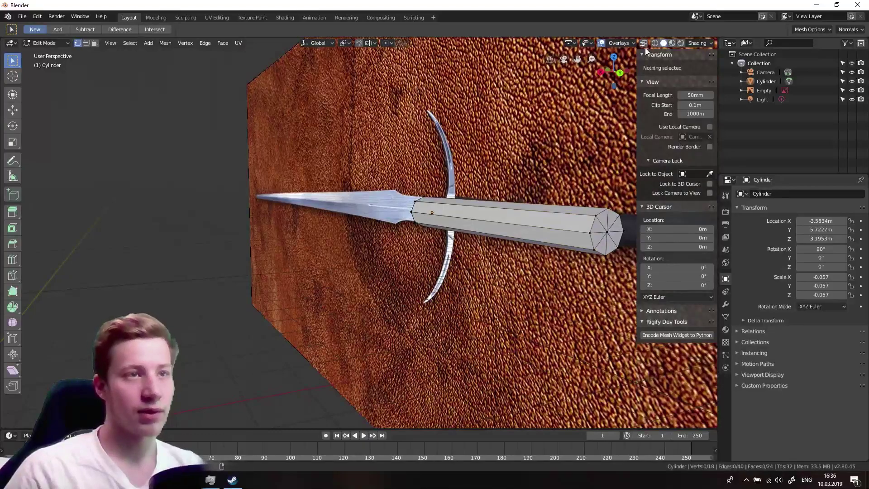
Turn X-ray on and box-select all vertices of the grip's pommel end from the right view
click(646, 43)
middle_drag(588, 97, 643, 97)
click(609, 72)
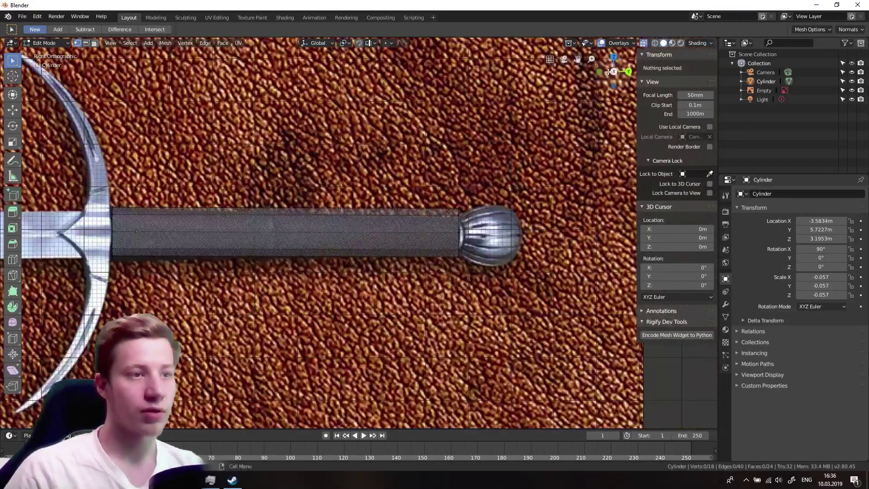
drag(554, 163, 451, 296)
middle_drag(634, 167, 387, 261)
middle_drag(393, 204, 495, 195)
click(613, 72)
Scale the grip's pommel end down to roughly three quarters and shift it to match the reference where it meets the pommel
scroll(461, 210, up, 3)
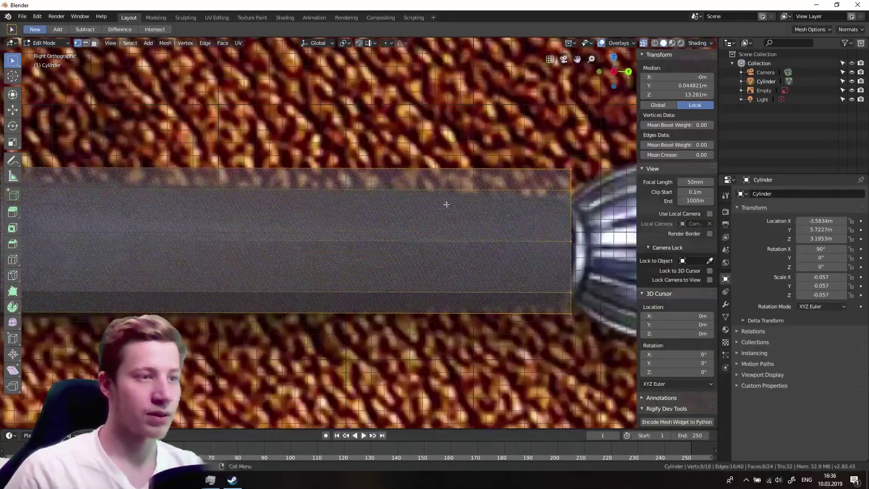
scroll(495, 149, down, 1)
key(s)
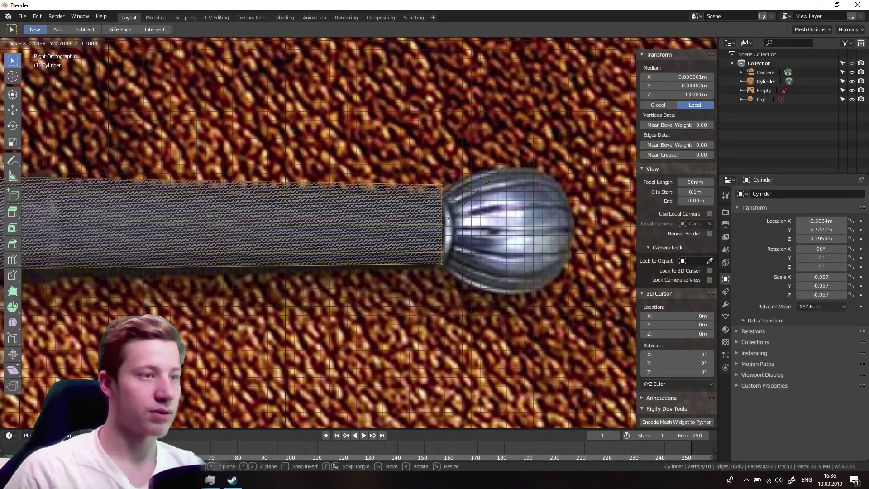
click(516, 152)
key(g)
click(514, 156)
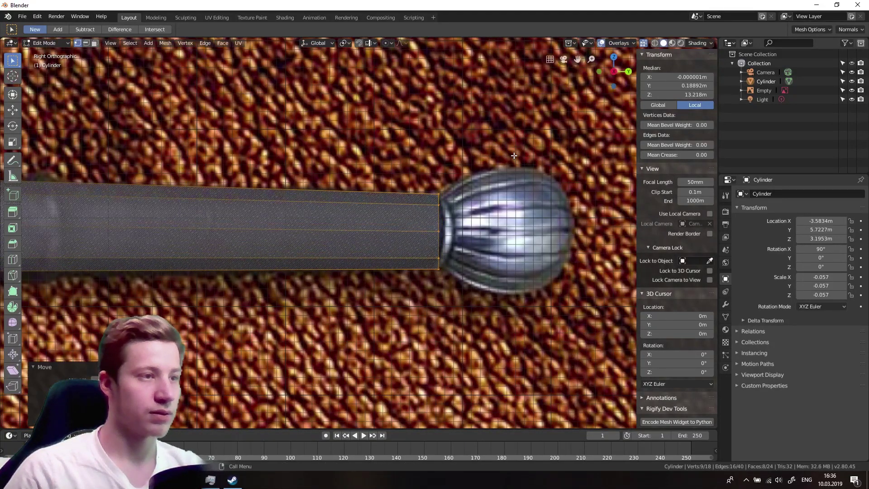
Select all vertices of the grip's crossguard end, nudge them slightly downward to match the reference, and return to Object Mode
shift+middle_drag(271, 144, 416, 128)
scroll(416, 128, down, 3)
shift+middle_drag(83, 180, 228, 162)
scroll(229, 162, up, 2)
scroll(195, 112, down, 3)
shift+middle_drag(310, 190, 240, 202)
scroll(241, 202, up, 1)
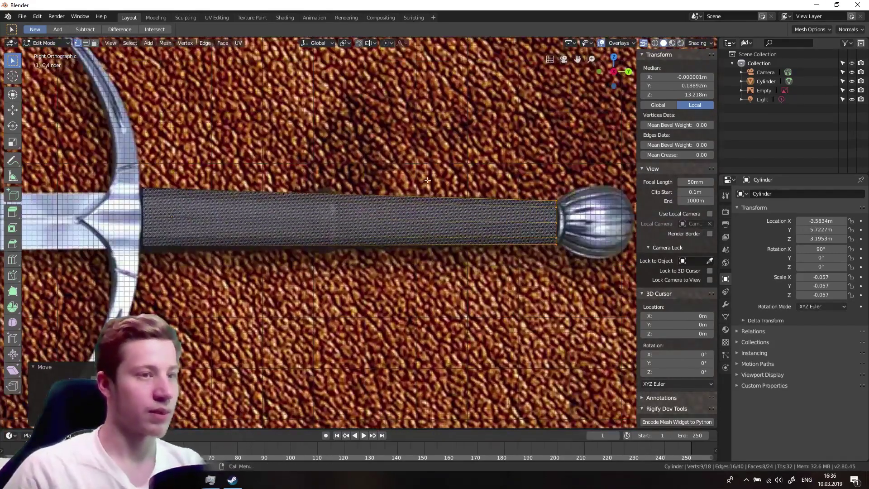
key(alt+a)
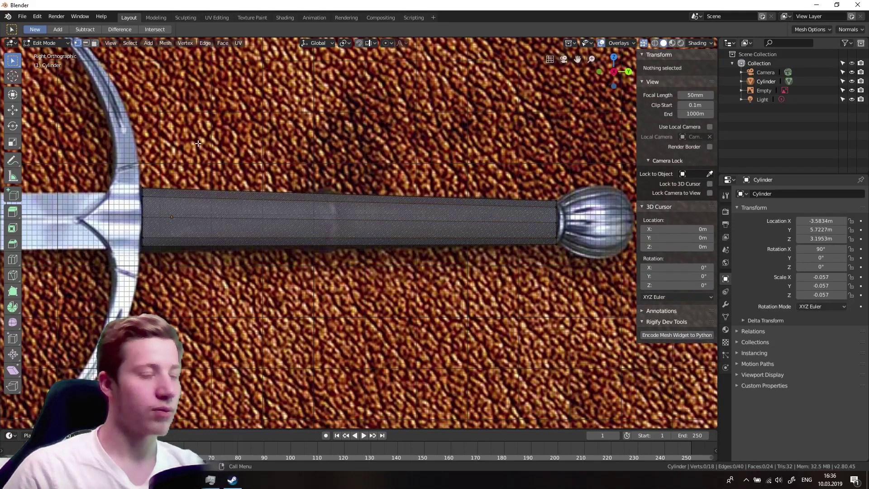
drag(235, 98, 113, 267)
key(shift+space)
key(g)
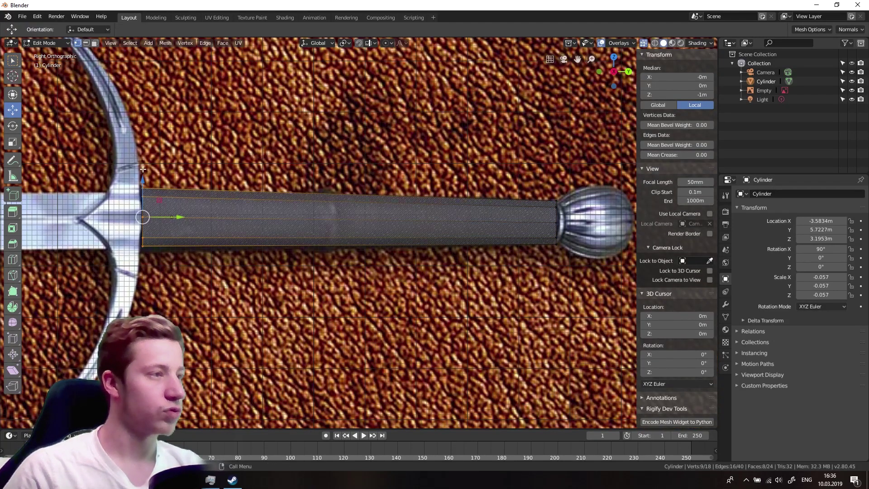
drag(143, 185, 144, 188)
key(Tab)
Hide the cylinder to examine the shape of the reference grip from the right view, and show it again
scroll(352, 175, down, 4)
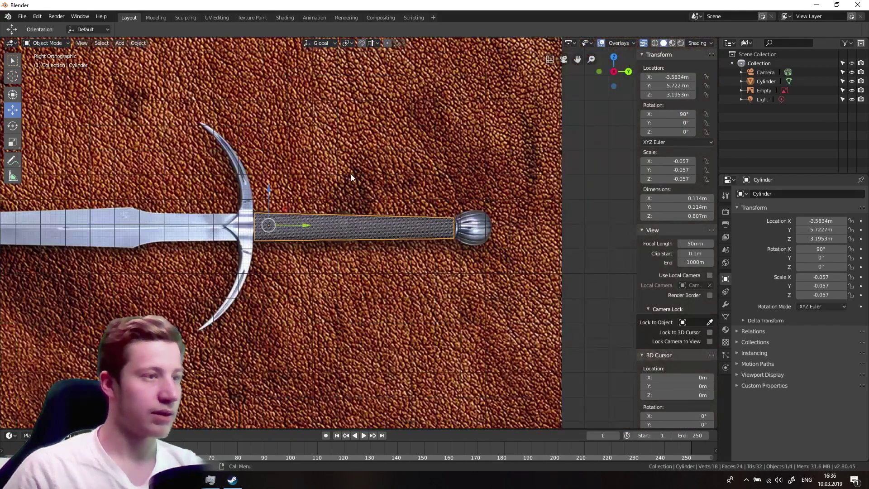
click(352, 175)
middle_drag(351, 175, 354, 190)
click(614, 70)
click(357, 221)
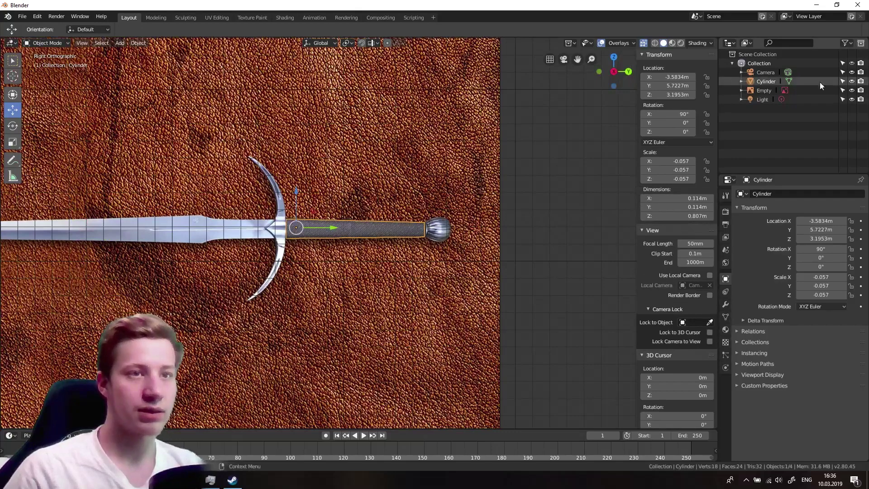
click(852, 81)
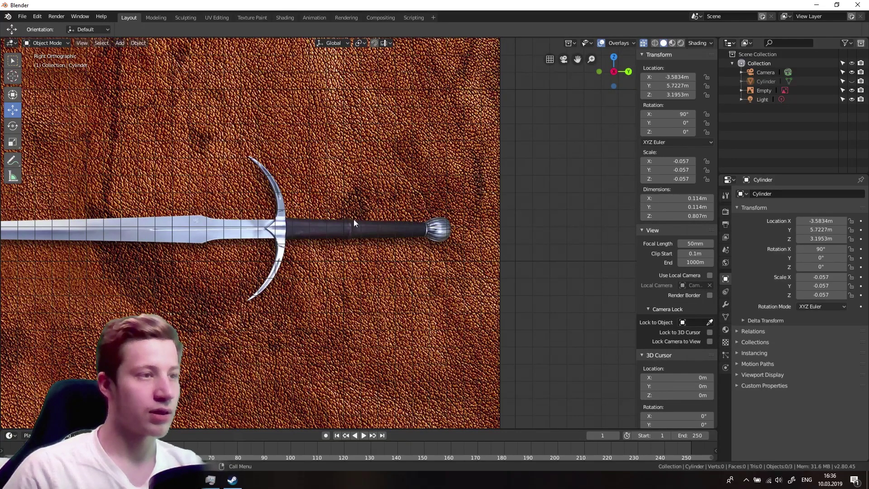
scroll(327, 221, up, 5)
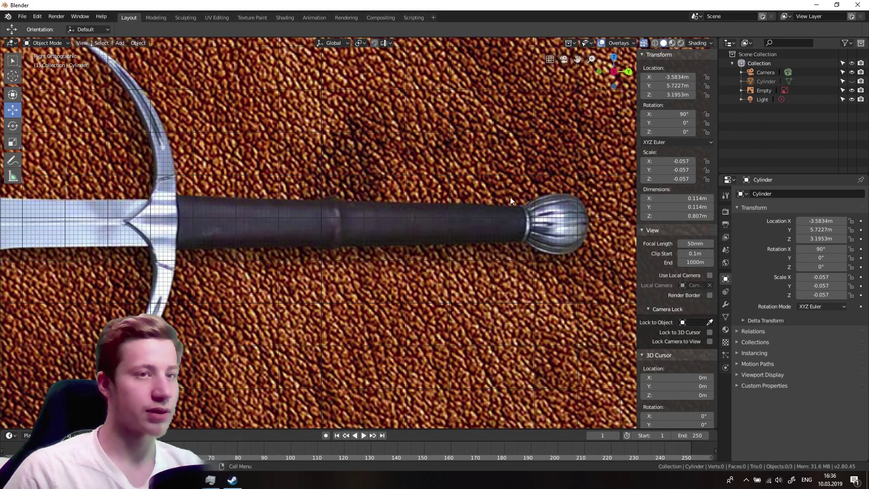
click(852, 82)
In Edit Mode, add one loop cut around the middle of the grip and bevel it by 0.380 with 1 segment
key(Tab)
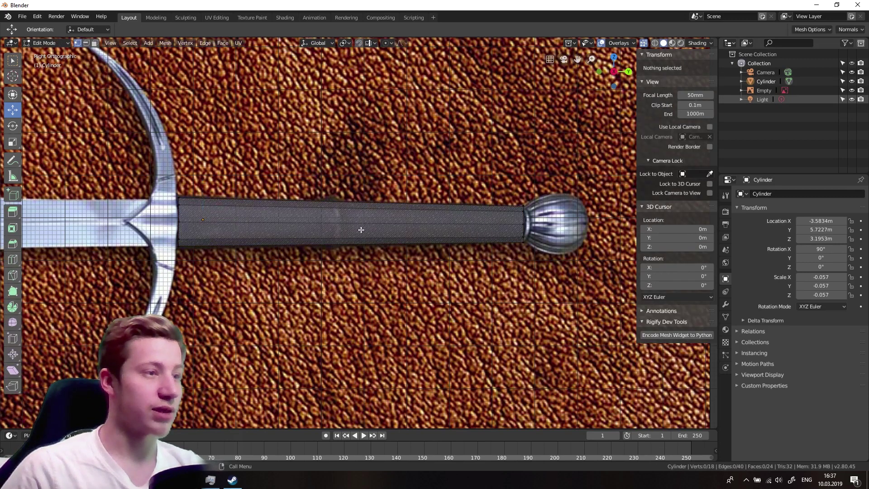
click(9, 262)
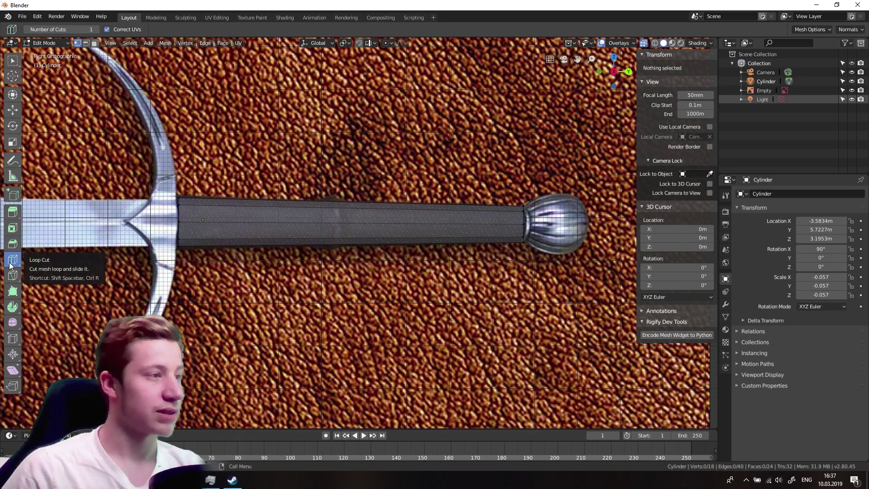
click(351, 221)
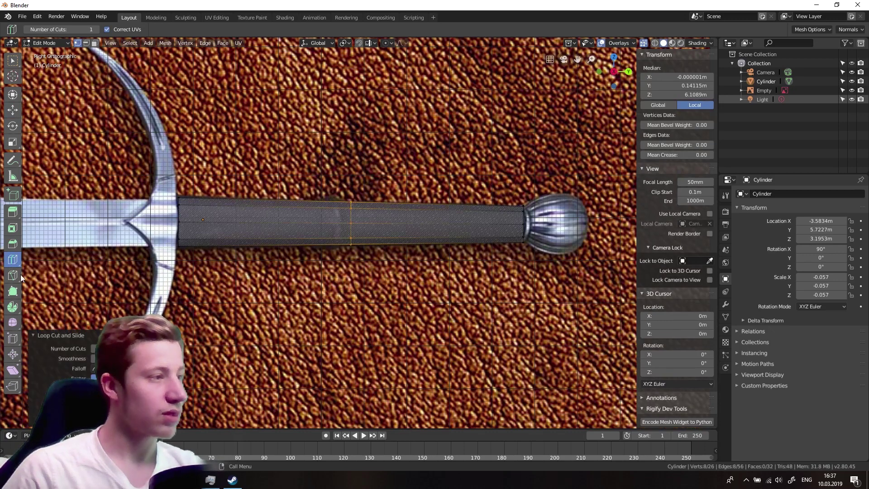
click(12, 244)
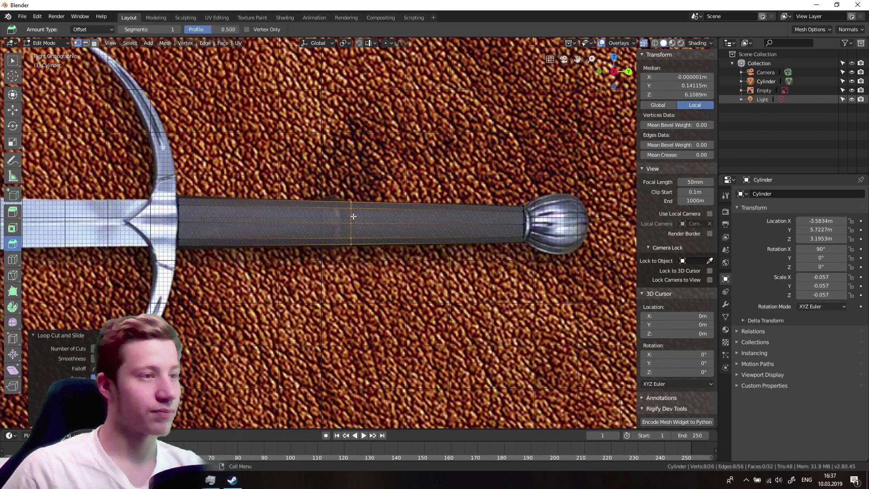
drag(363, 212, 516, 162)
Extrude the beveled middle band outward along its normals by about 0.148
scroll(111, 224, up, 3)
click(12, 211)
click(11, 211)
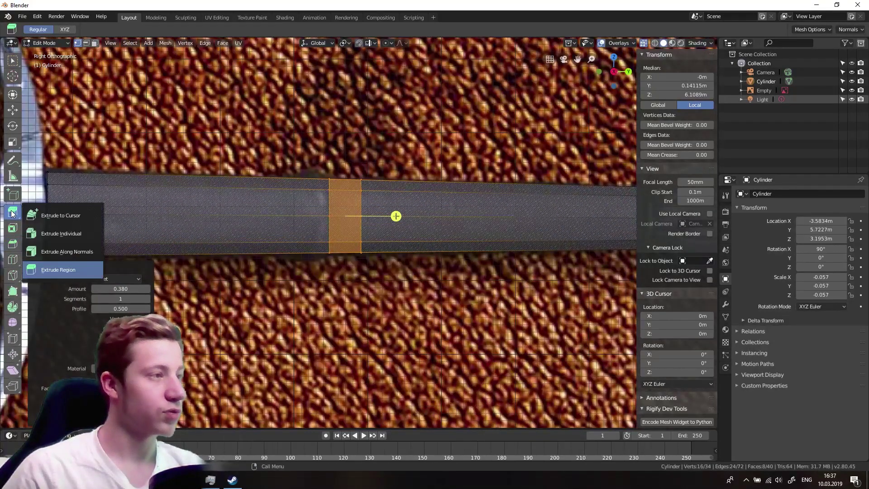
drag(69, 253, 68, 254)
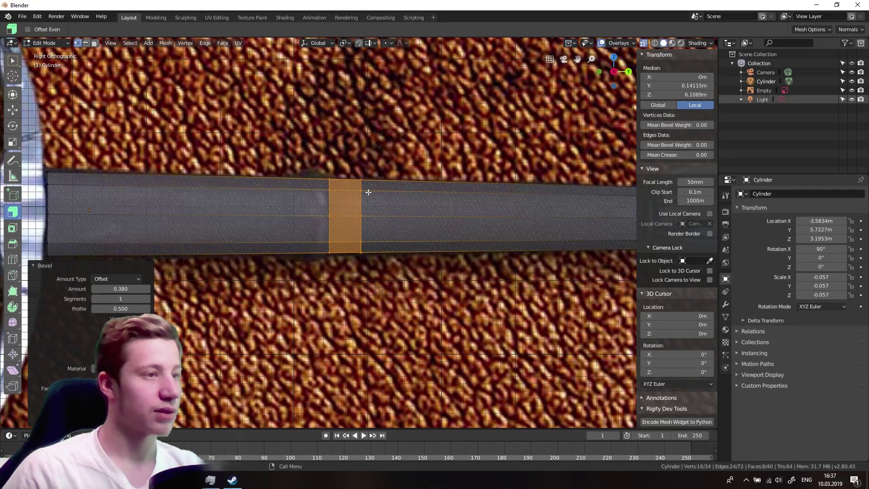
drag(369, 192, 364, 195)
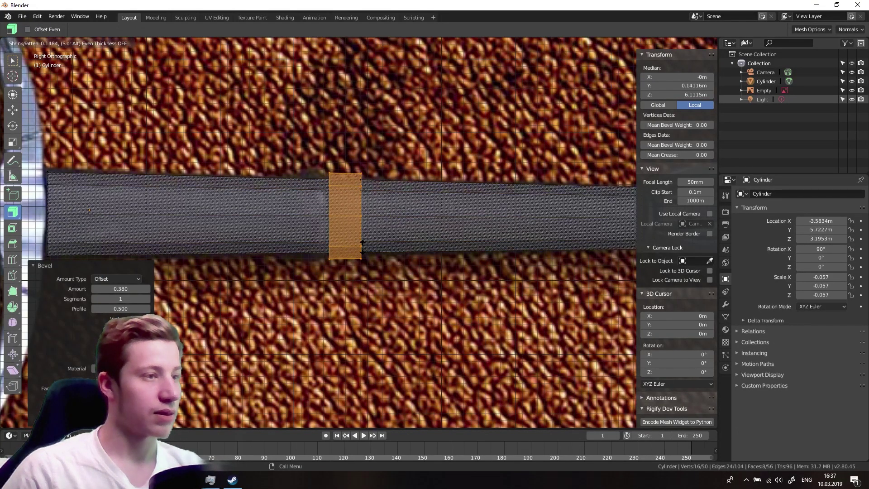
drag(362, 244, 362, 245)
Narrow the raised band along the grip's length so its sides slope, and turn X-ray off
key(shift+space)
click(367, 180)
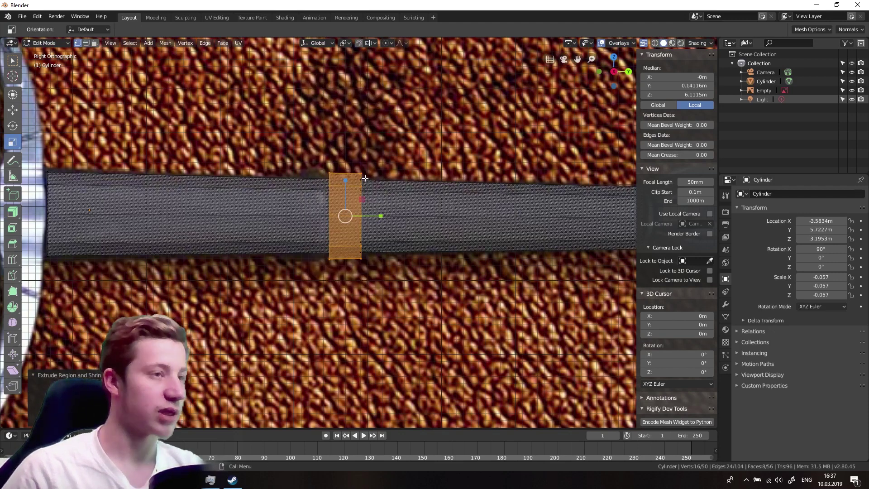
drag(381, 216, 367, 213)
scroll(381, 219, down, 4)
middle_drag(380, 219, 472, 200)
key(s)
click(450, 196)
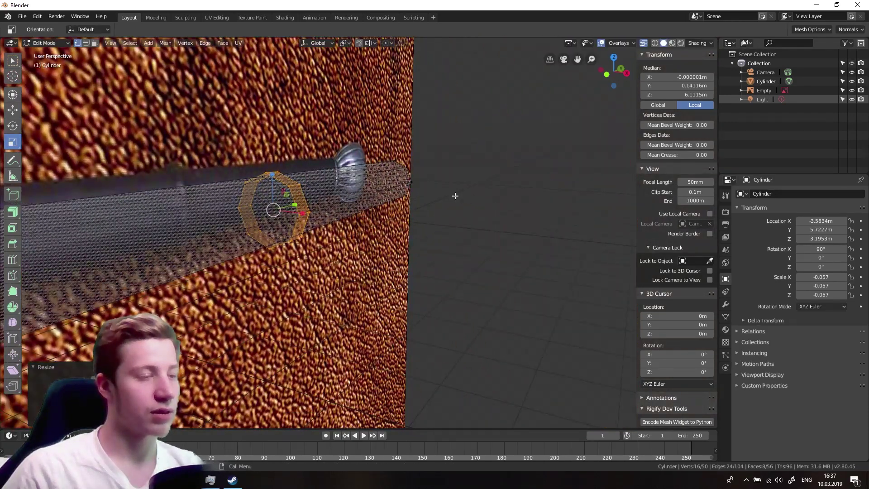
mouse_move(472, 166)
middle_down()
mouse_move(451, 148)
mouse_move(426, 154)
middle_up()
click(644, 43)
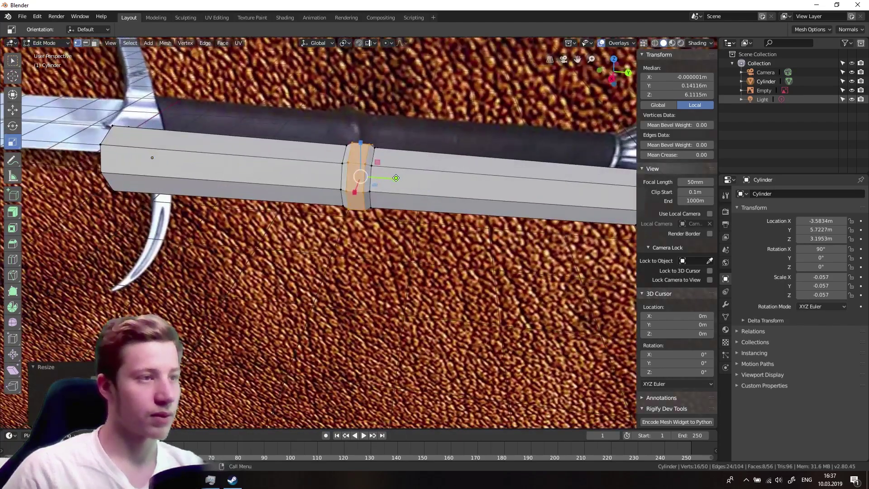
scroll(396, 178, down, 6)
scroll(393, 159, up, 8)
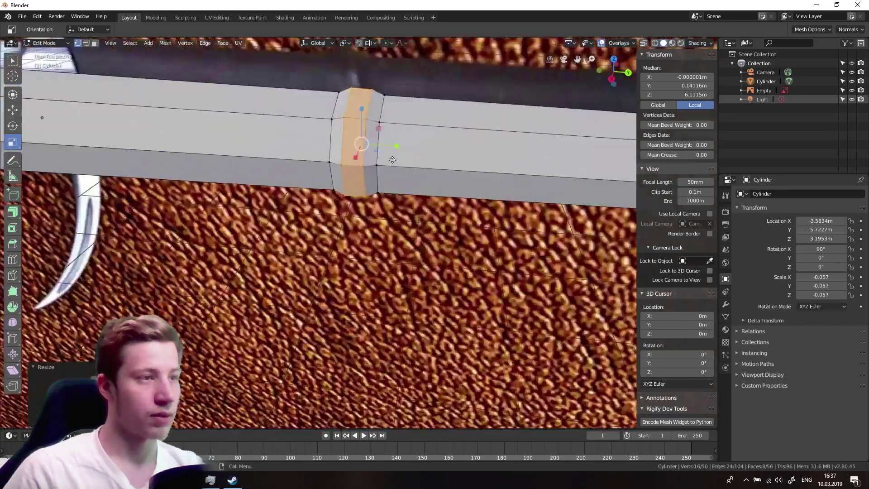
Rescale the raised band uniformly, clear the selection and check the grip up to its pommel end
middle_drag(393, 159, 360, 167)
key(s)
click(444, 169)
key(alt+a)
scroll(397, 143, down, 4)
key(Tab)
key(Tab)
scroll(539, 231, down, 2)
shift+middle_drag(539, 231, 401, 233)
scroll(401, 234, up, 3)
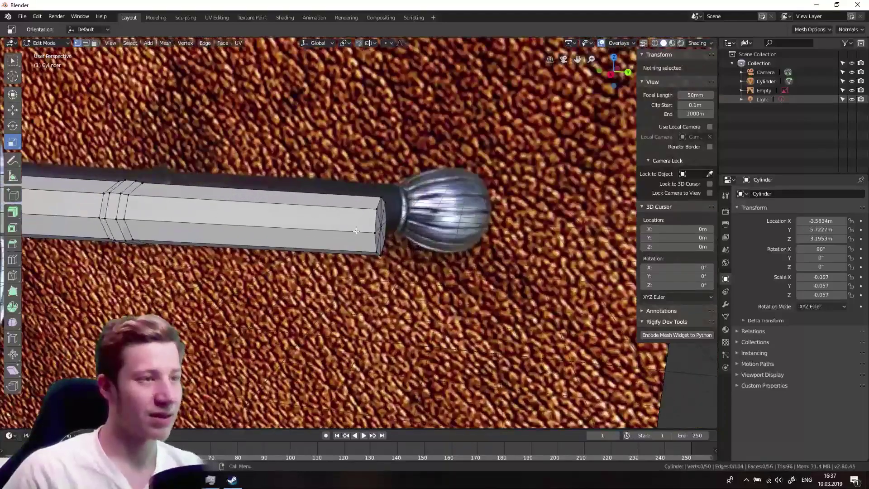
In face select mode, select all eight triangular faces of the cap at the grip's pommel end
scroll(360, 228, up, 2)
click(417, 217)
scroll(441, 203, down, 1)
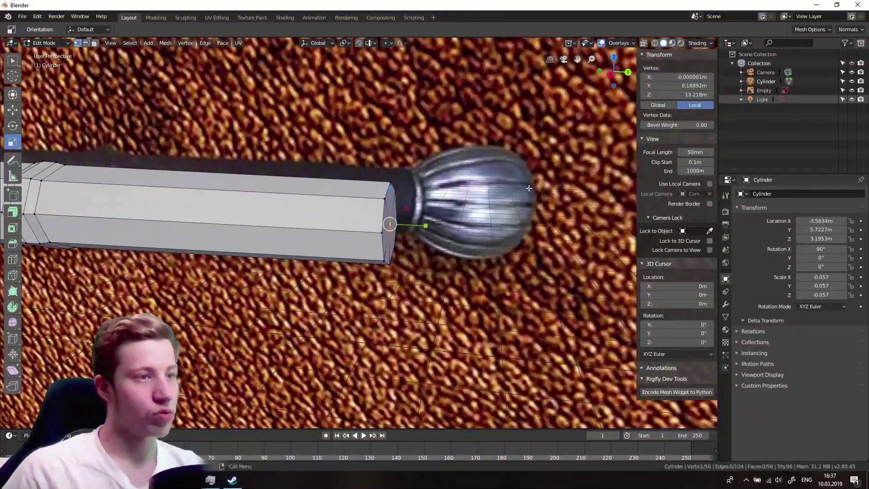
middle_drag(441, 203, 126, 237)
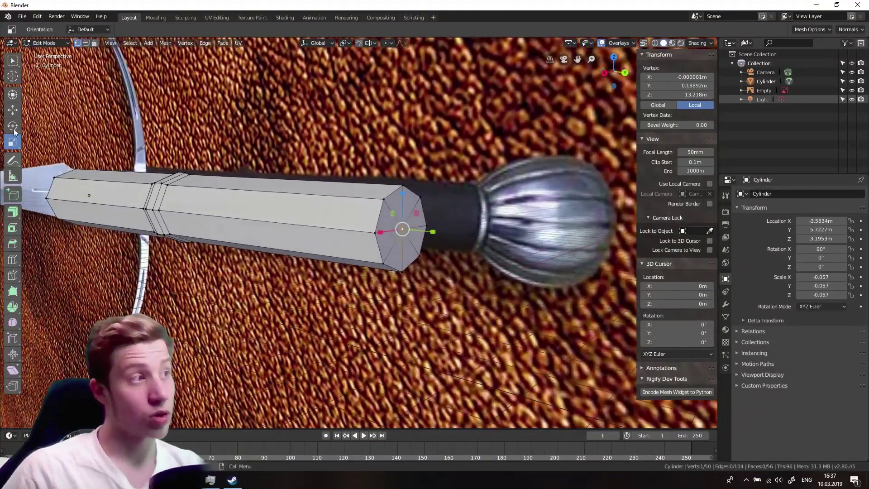
click(94, 43)
click(249, 229)
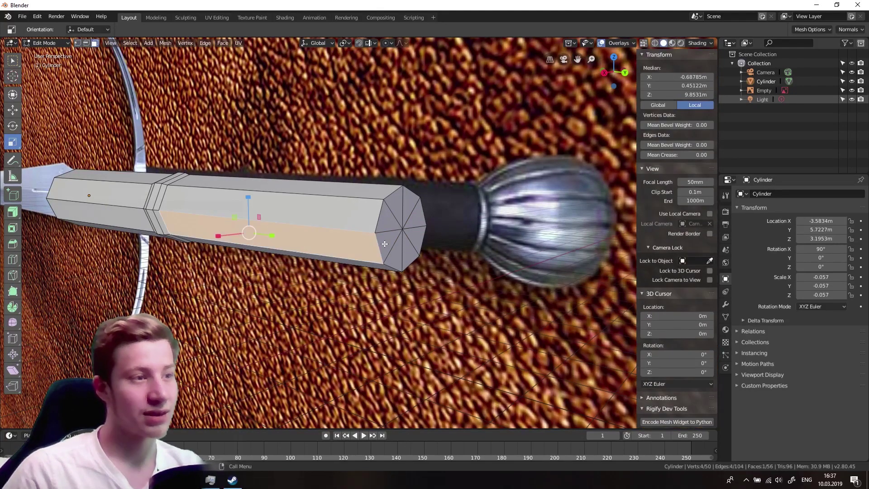
click(396, 251)
shift+click(399, 253)
shift+click(419, 246)
shift+click(415, 239)
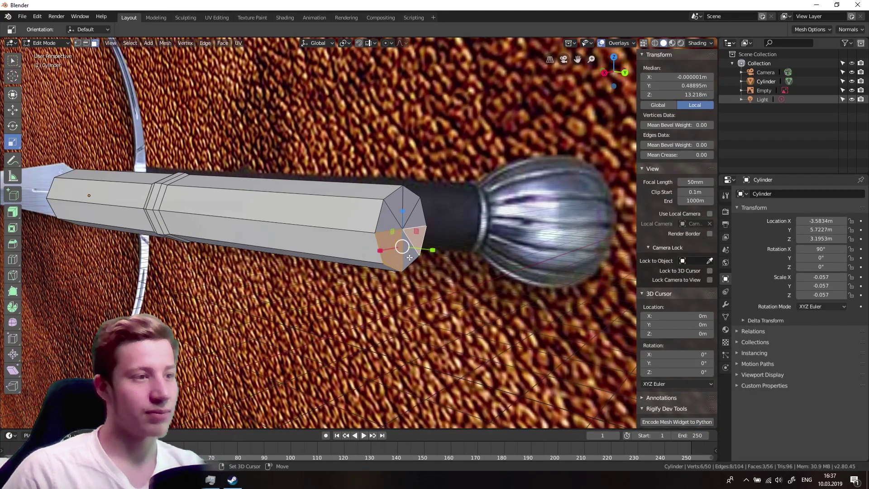
shift+click(410, 260)
shift+click(378, 212)
shift+click(392, 197)
shift+click(388, 222)
shift+click(357, 211)
shift+click(416, 208)
key(s)
click(420, 210)
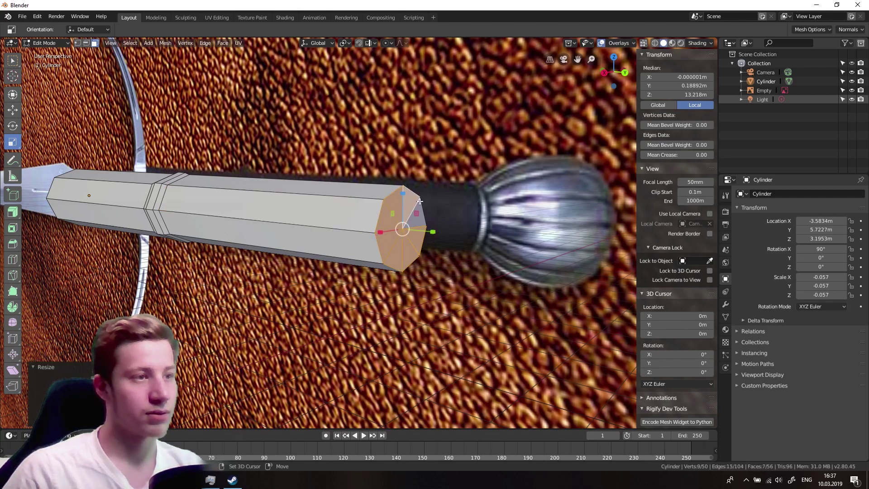
shift+click(420, 202)
Try to extrude the end-cap faces individually toward the pommel in the right orthographic view
middle_drag(419, 202, 490, 207)
click(618, 74)
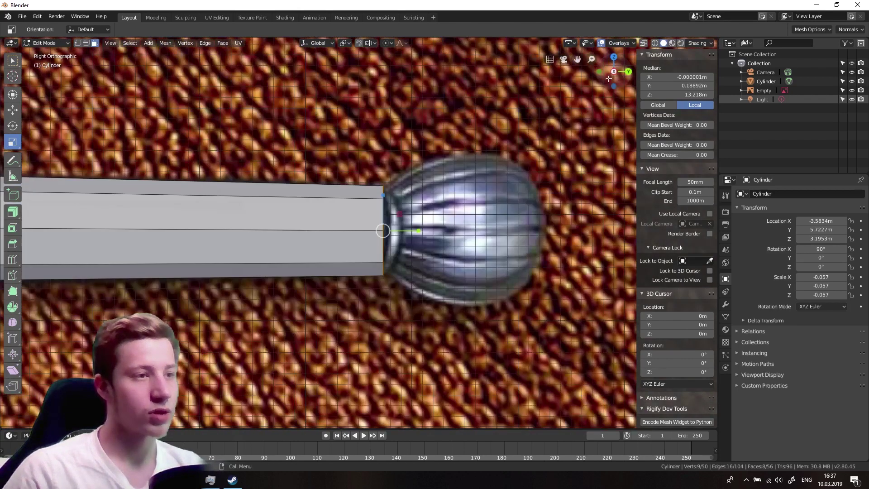
shift+middle_drag(173, 211, 52, 215)
scroll(291, 235, up, 3)
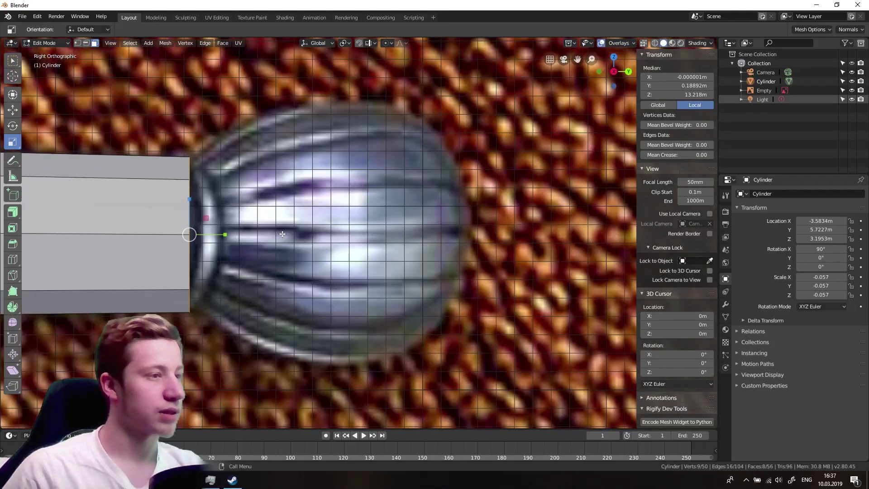
shift+middle_drag(219, 224, 306, 230)
click(12, 212)
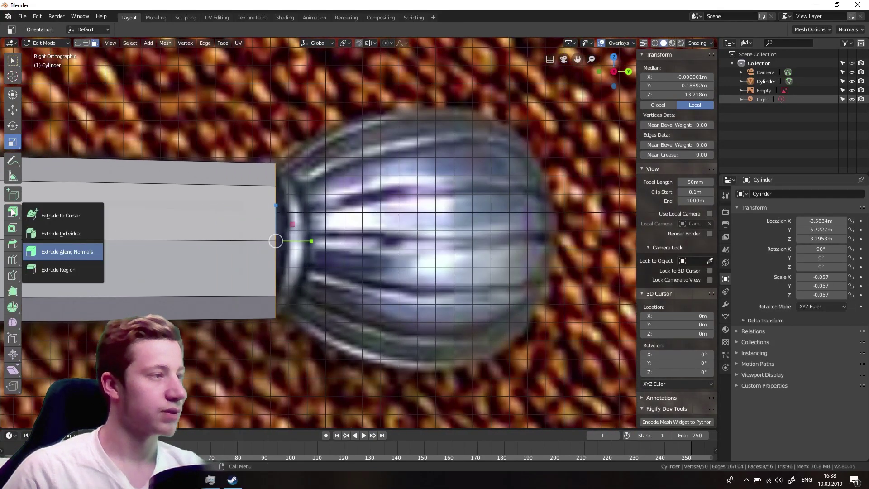
click(62, 233)
drag(283, 242, 338, 227)
click(17, 213)
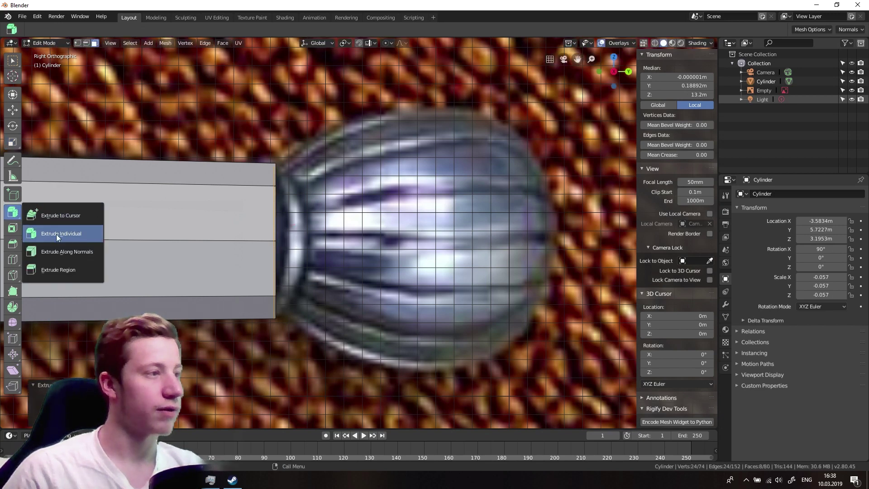
click(57, 252)
click(58, 255)
Undo the individual extrusion and extrude the whole end cap outward a short distance as one region
click(16, 213)
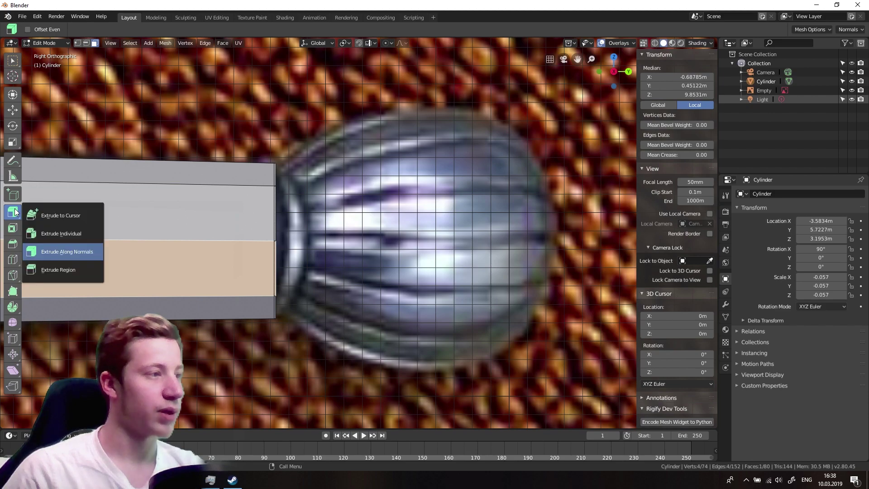
click(61, 266)
scroll(245, 226, down, 2)
middle_drag(244, 225, 199, 230)
click(336, 231)
scroll(336, 234, up, 4)
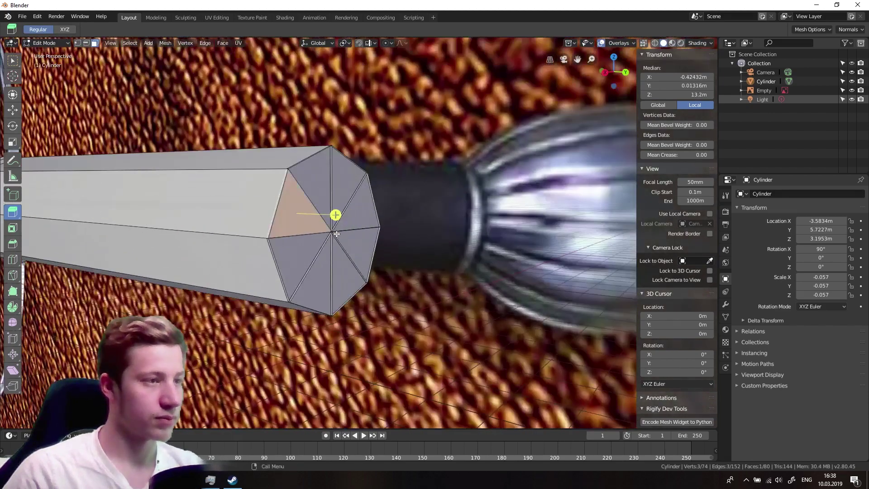
key(ctrl+z)
key(ctrl+z)
key(ctrl+z)
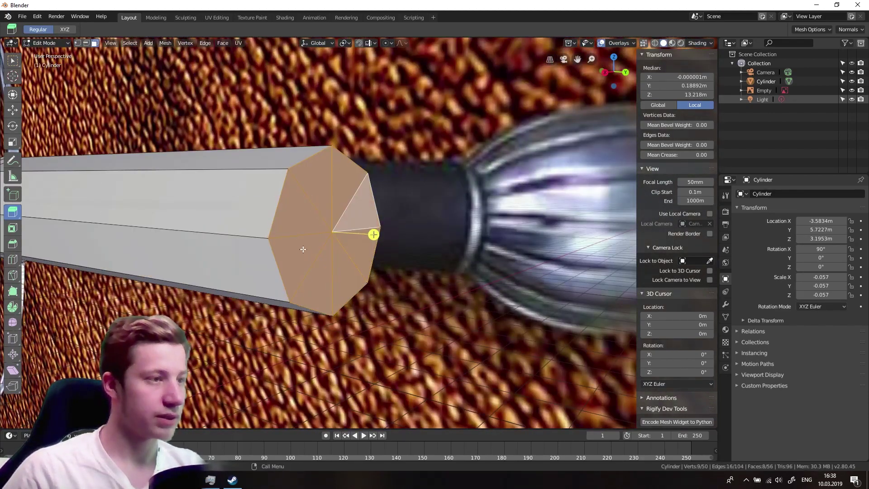
middle_drag(394, 244, 335, 244)
drag(323, 239, 338, 239)
click(611, 72)
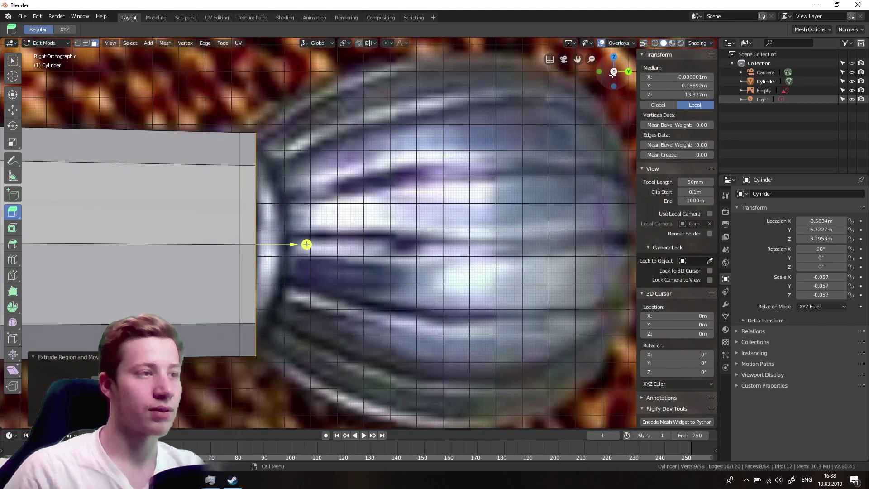
scroll(335, 192, up, 5)
scroll(333, 231, down, 3)
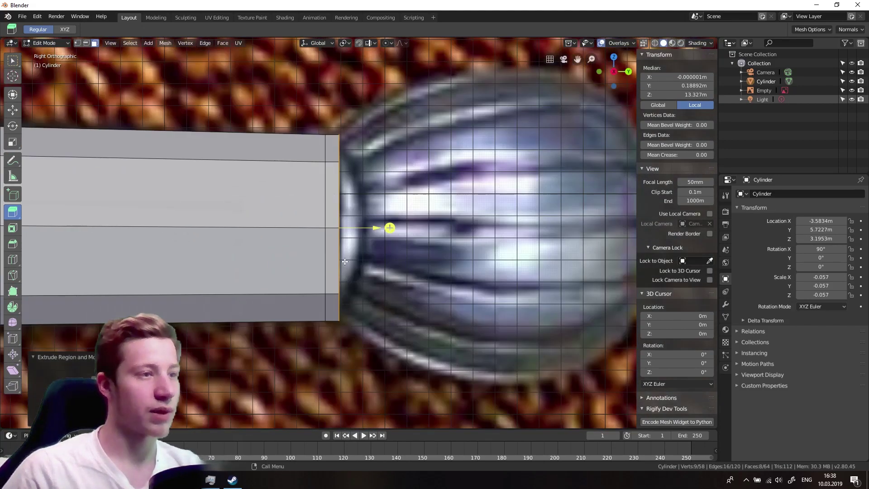
Try to select the ring of side faces around the newly extruded short section
click(332, 249)
alt+shift+click(328, 186)
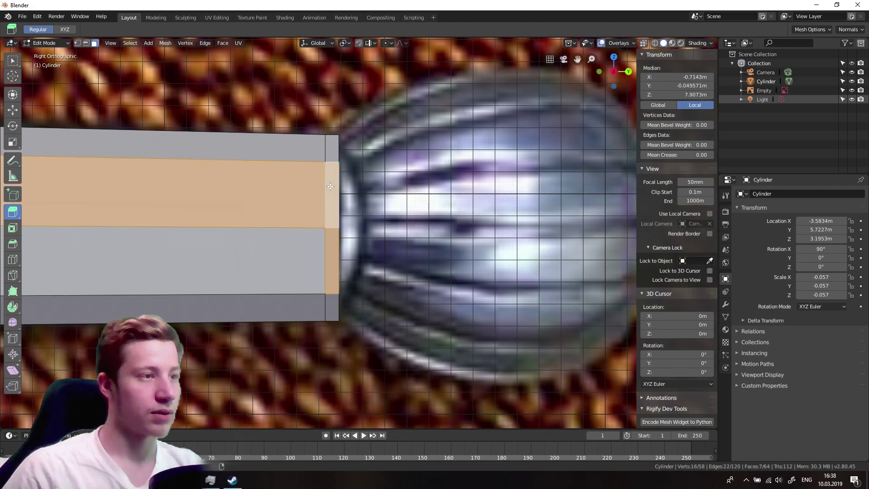
click(328, 290)
alt+shift+click(334, 151)
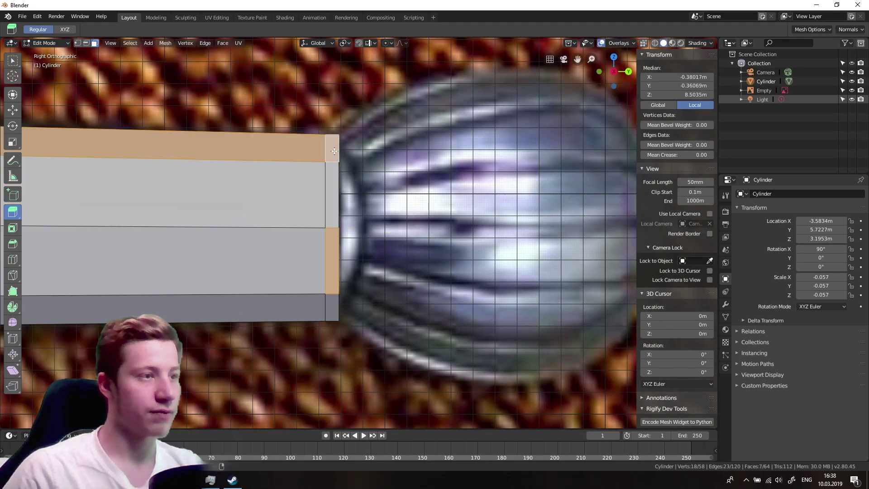
click(329, 240)
ctrl+click(335, 138)
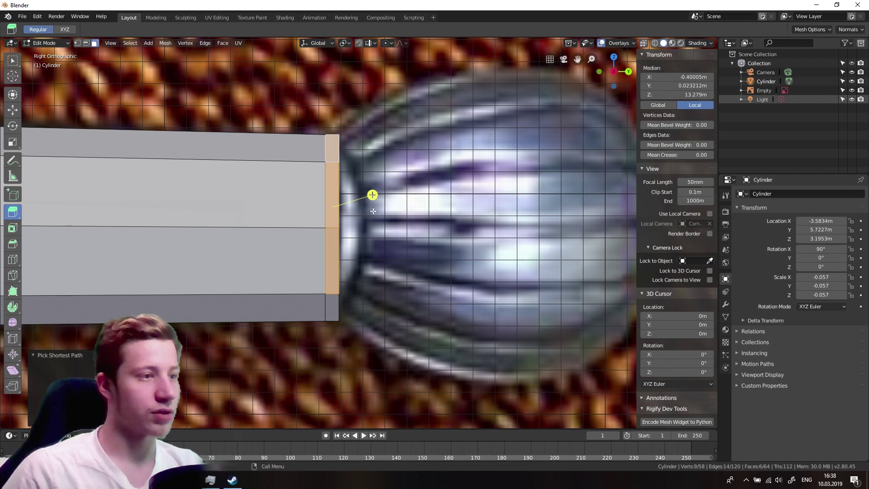
ctrl+click(333, 310)
Reselect all eight triangular faces of the extruded end cap
middle_drag(399, 293, 290, 231)
click(441, 234)
shift+click(410, 220)
shift+click(392, 229)
shift+click(394, 263)
shift+click(422, 273)
shift+click(471, 283)
shift+click(504, 243)
shift+click(500, 215)
Extrude the end cap by about 0.031 m in the right view and scale it up to the pommel outline
middle_drag(501, 215, 607, 79)
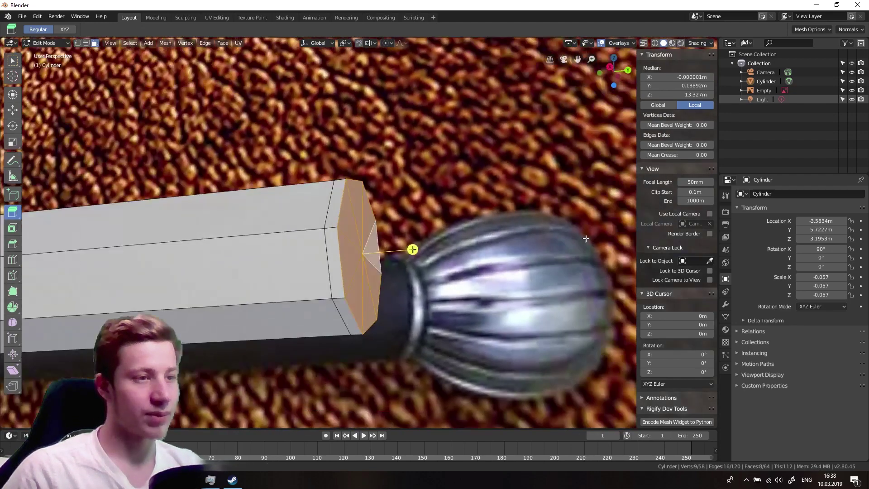
click(609, 65)
scroll(390, 159, down, 1)
shift+middle_drag(387, 219, 341, 264)
key(e)
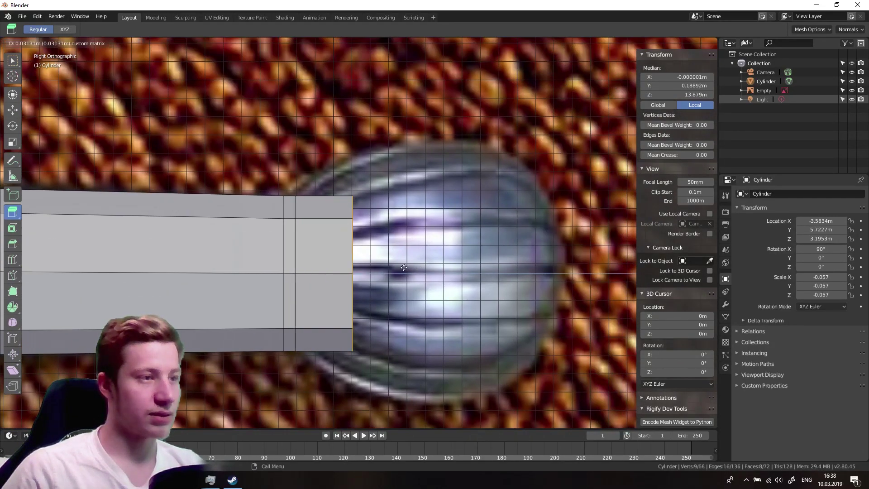
click(401, 274)
key(s)
click(489, 173)
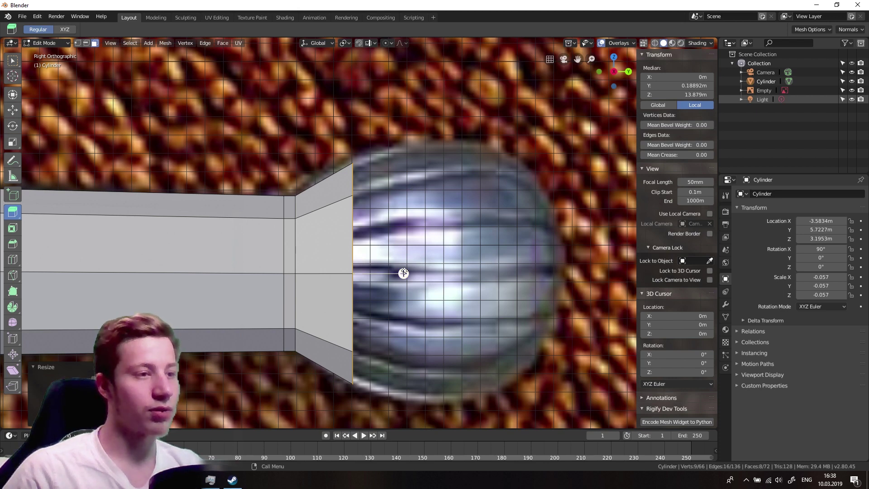
Extrude two more pommel sections, scaling the first by about 1.16 and fitting the second to the pommel's widest part
key(e)
click(456, 272)
key(s)
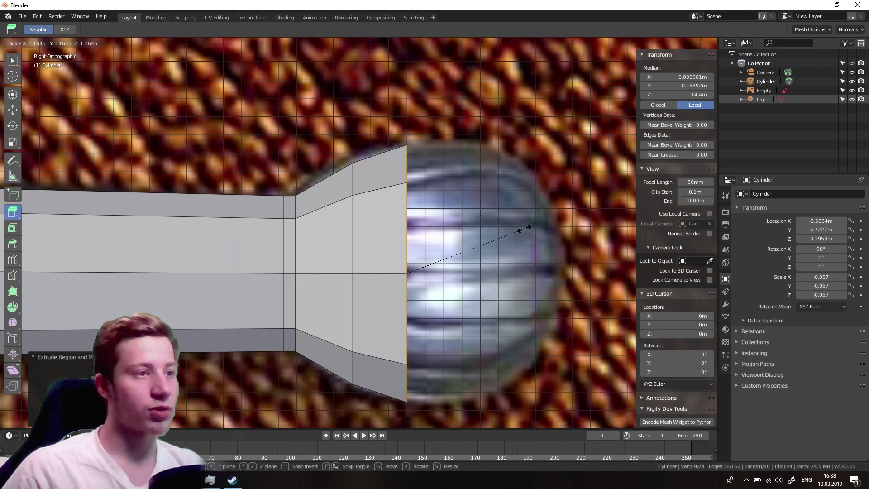
click(525, 229)
key(e)
click(516, 273)
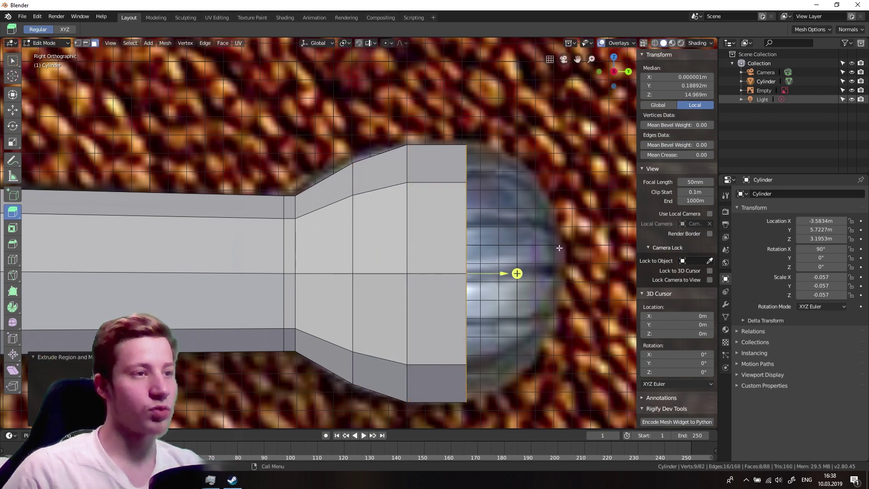
key(s)
click(573, 243)
Extrude two further pommel sections and scale each one down so the shape tapers along the rounded outline
drag(516, 274, 550, 273)
shift+middle_drag(550, 274, 398, 239)
key(s)
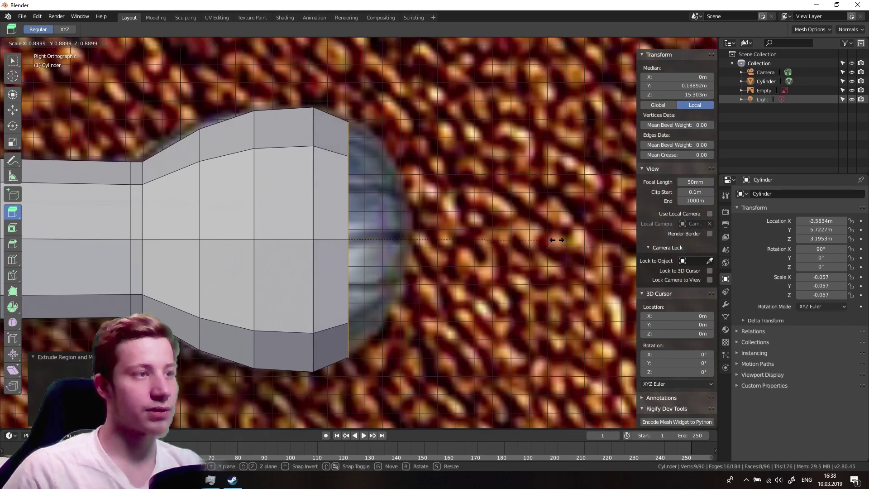
click(544, 241)
key(e)
click(453, 241)
key(s)
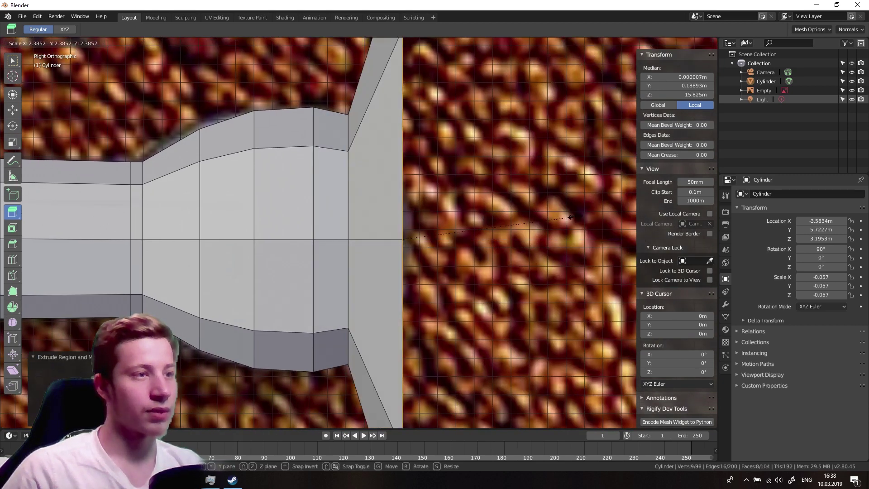
click(453, 239)
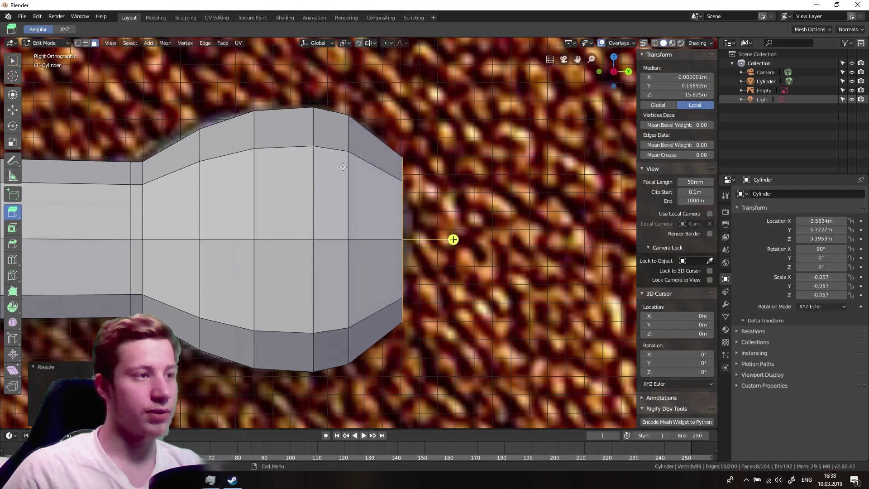
Extrude a last short section past the pommel's end and scale it down nearly to a point
key(e)
click(482, 239)
key(s)
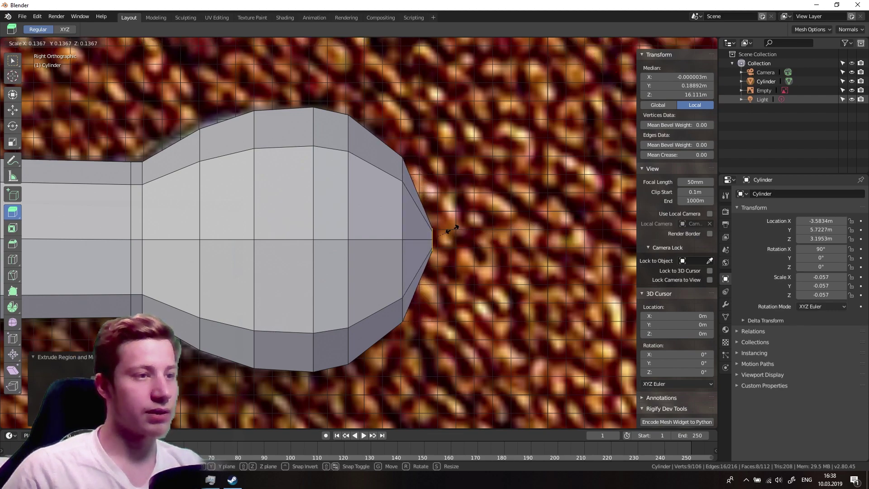
click(469, 237)
mouse_move(469, 236)
middle_down()
mouse_move(410, 255)
mouse_move(459, 234)
middle_up()
Select the edge loop where the pommel starts to taper and move it along Y toward the tip
click(388, 207)
alt+click(346, 208)
click(611, 74)
scroll(358, 216, up, 4)
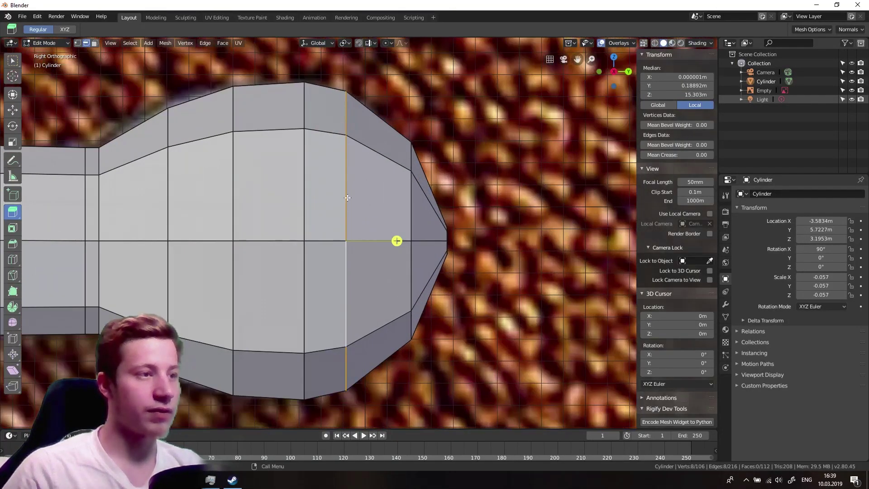
click(346, 184)
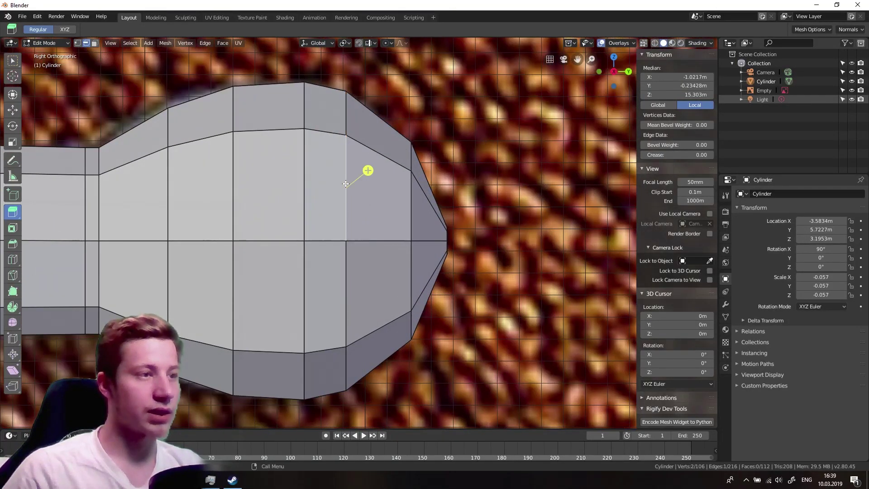
alt+click(346, 295)
key(shift+space)
key(g)
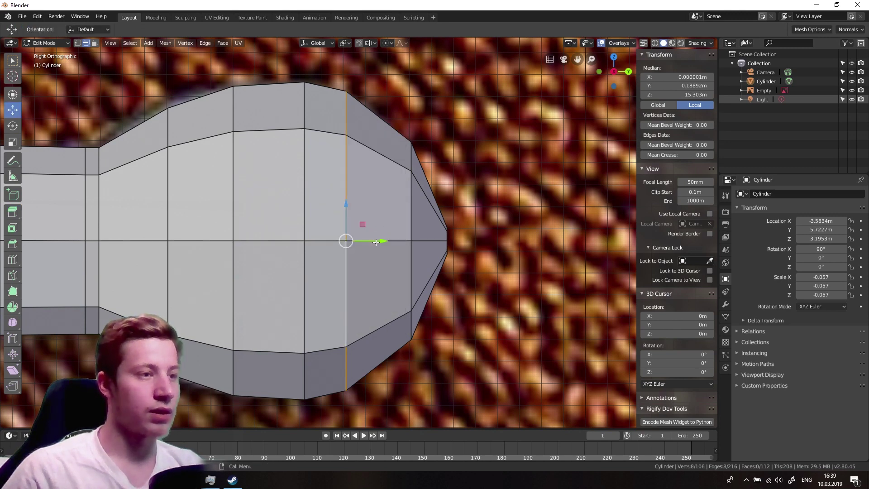
drag(376, 242, 400, 240)
right_click(442, 153)
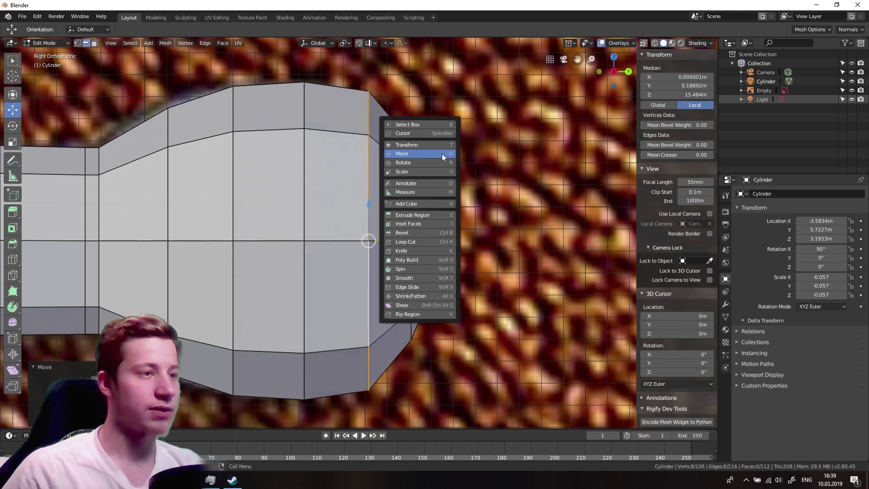
key(Escape)
Scale the moved edge loop to round off the pommel's profile
middle_drag(478, 180, 518, 170)
key(s)
click(513, 174)
scroll(513, 173, down, 5)
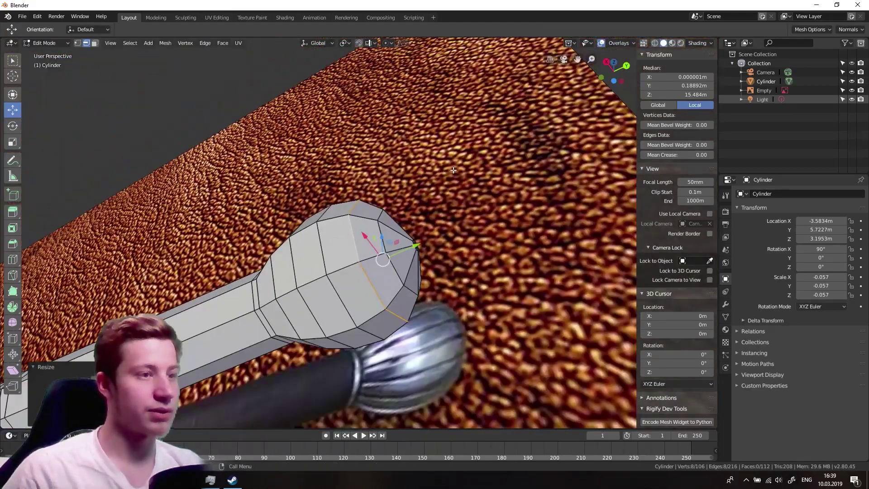
Inspect the pommel from several sides, return to Object Mode and examine the crossguard area on the reference image
middle_drag(453, 190, 405, 267)
key(Tab)
scroll(249, 198, up, 2)
key(Tab)
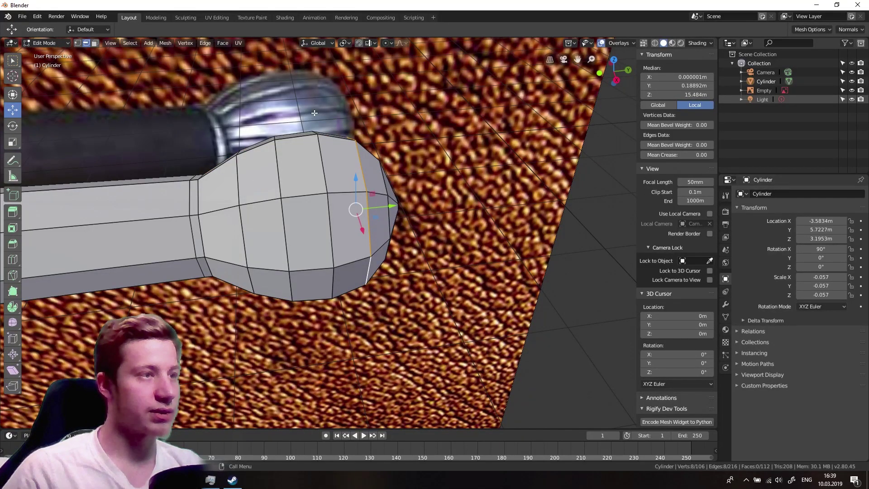
middle_drag(296, 115, 396, 236)
click(299, 303)
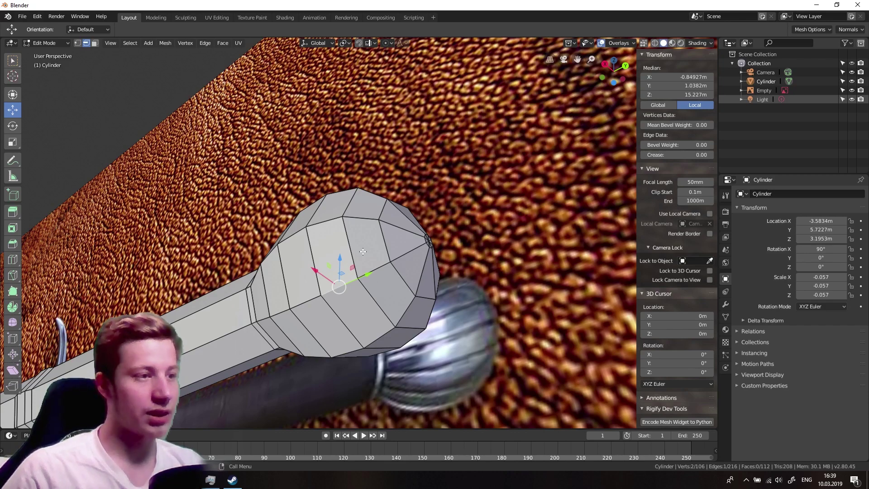
middle_drag(415, 273, 379, 214)
scroll(315, 217, down, 4)
key(Tab)
shift+middle_drag(228, 168, 463, 162)
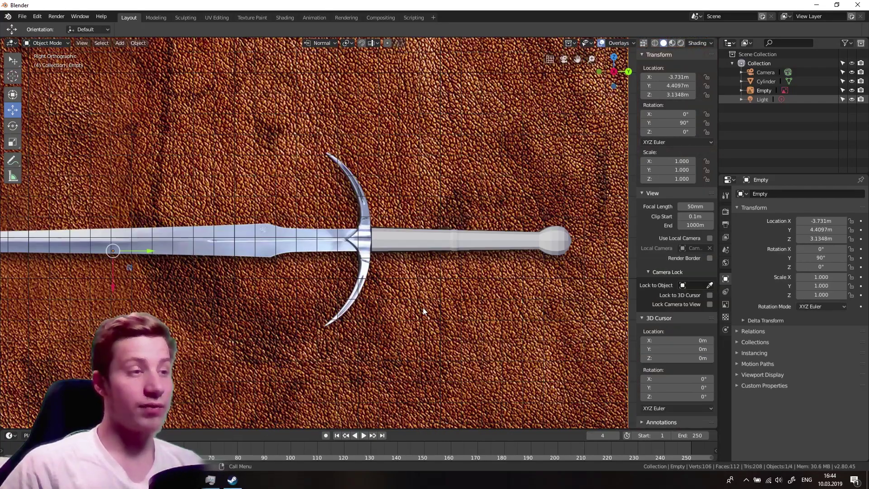
scroll(355, 238, up, 3)
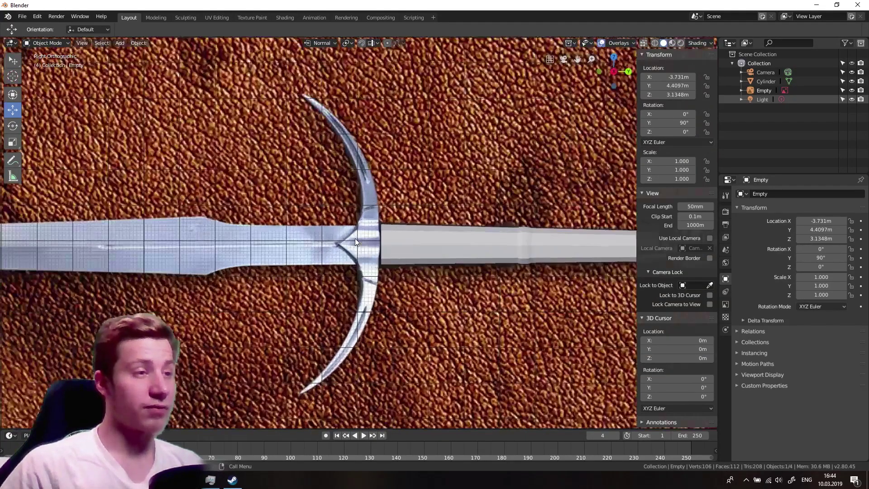
Add a cube mesh and reduce its size to about 0.29 m
scroll(370, 221, up, 2)
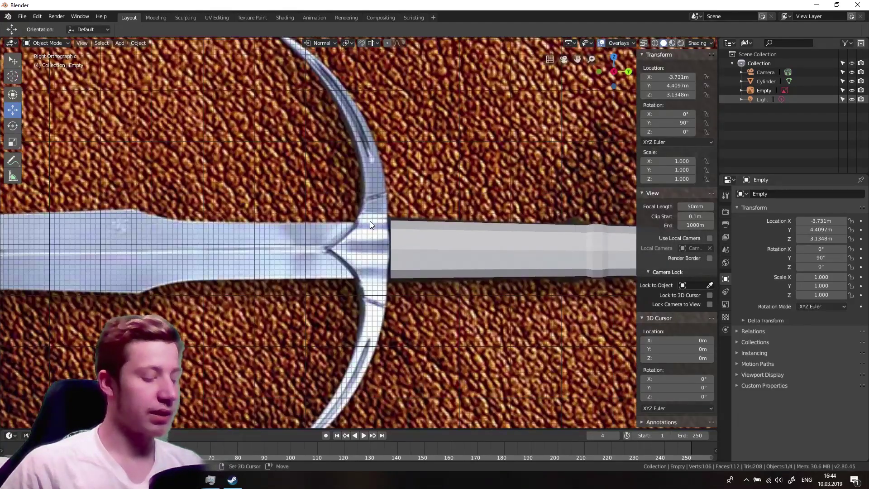
key(shift+a)
mouse_move(370, 221)
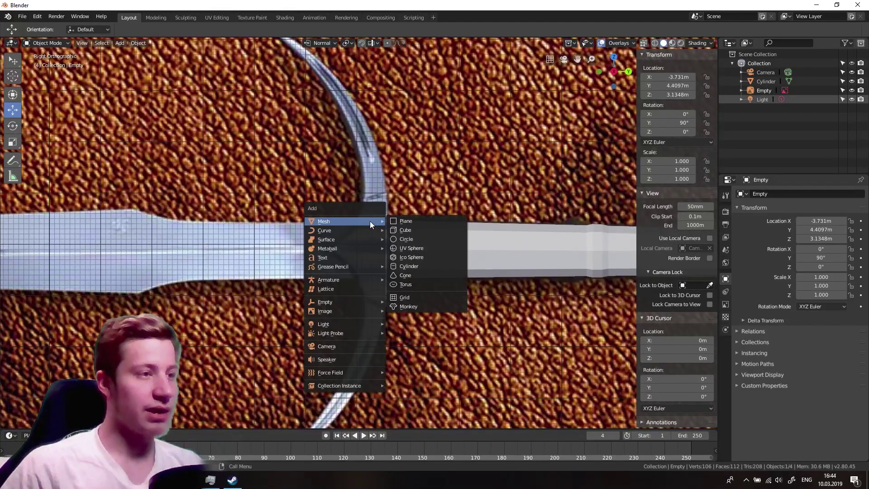
click(432, 230)
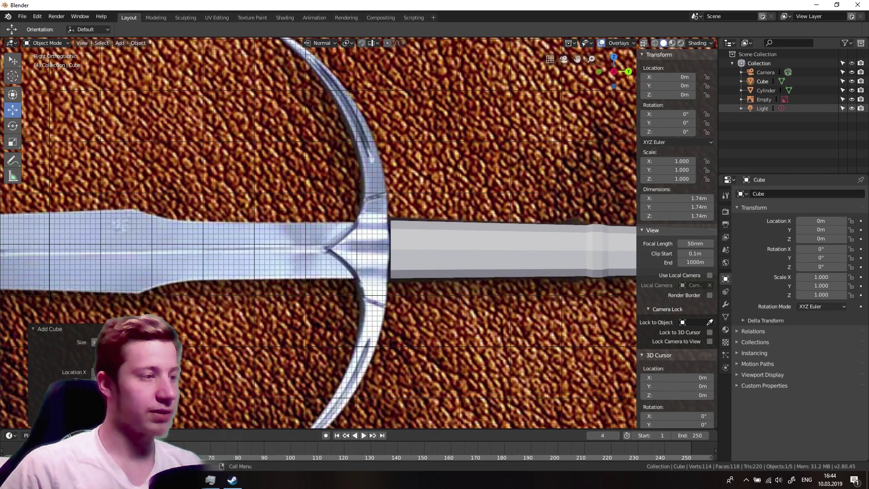
drag(123, 342, 22, 349)
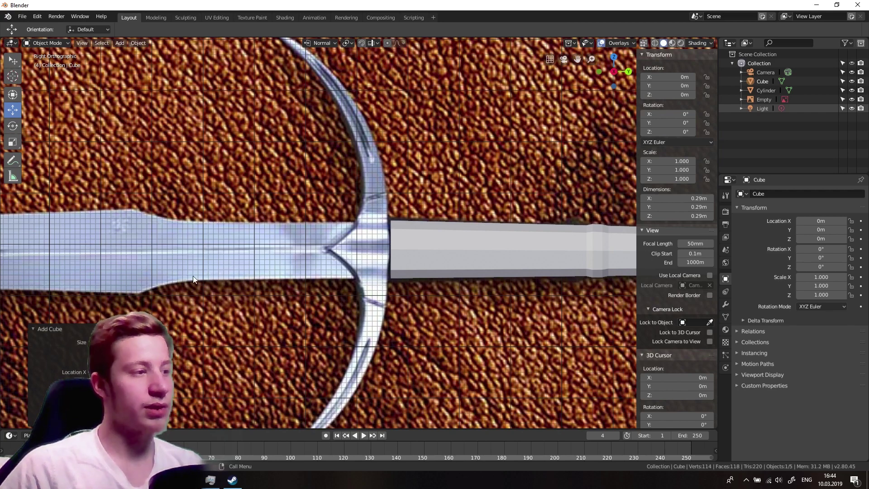
Move the cube onto the blade beside the crossguard in the reference image and scale it down to about 0.2 m
scroll(178, 277, down, 10)
key(g)
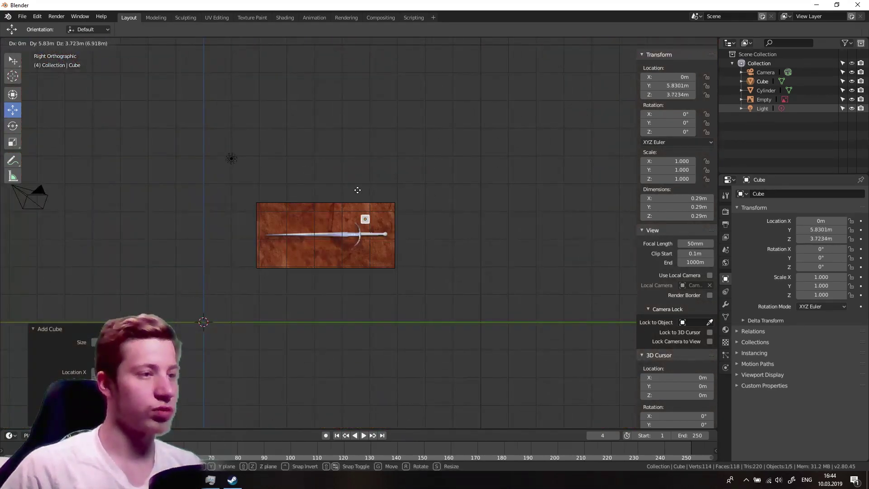
click(340, 206)
scroll(380, 210, up, 4)
scroll(381, 213, up, 10)
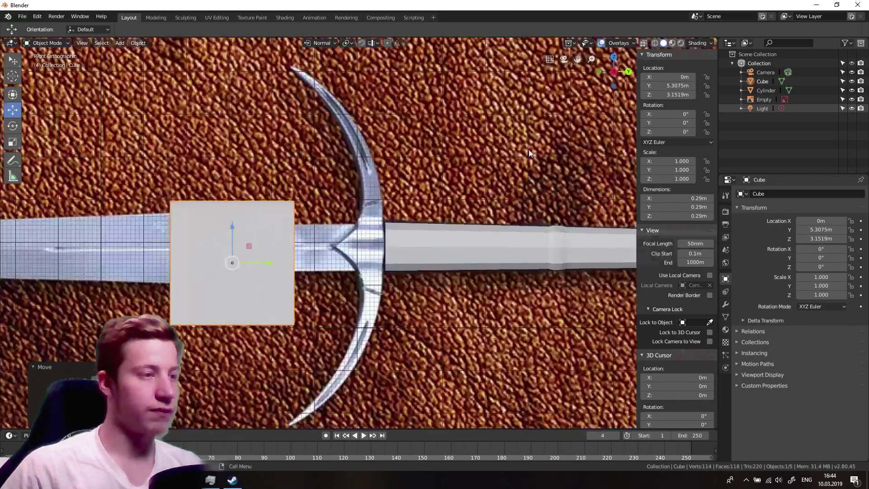
key(s)
click(360, 197)
In the front view, move the cube over to the grip so that it overlaps the grip's profile
middle_drag(360, 197, 311, 208)
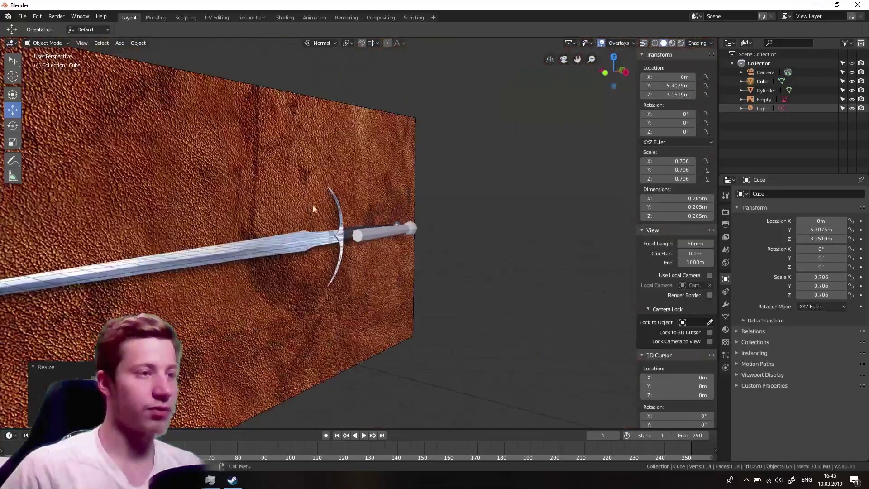
click(610, 73)
key(g)
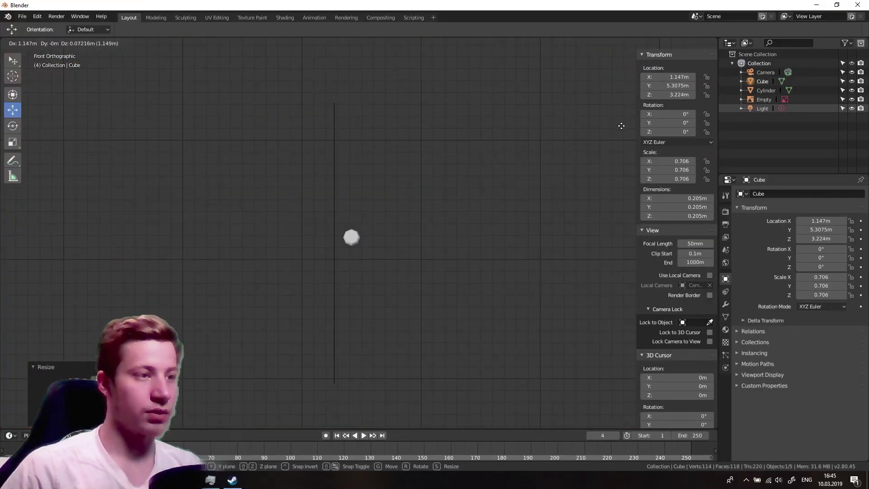
right_click(547, 128)
scroll(481, 154, down, 6)
key(g)
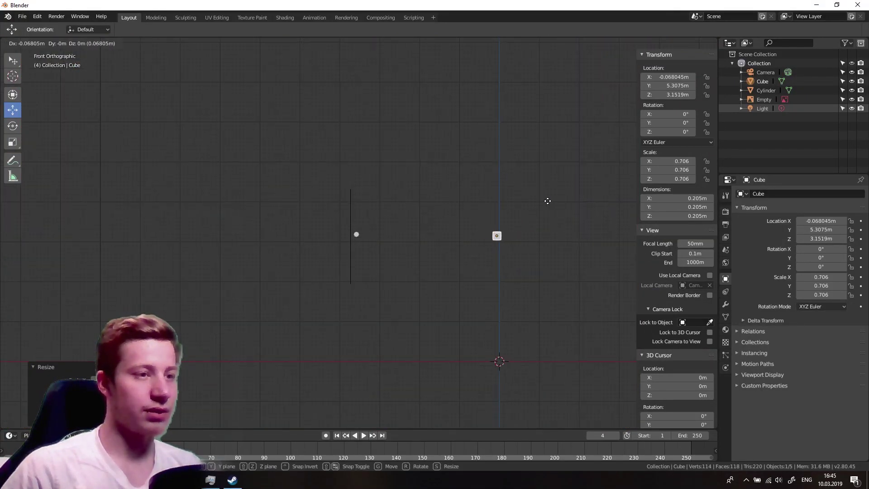
click(404, 195)
scroll(379, 235, up, 5)
scroll(380, 234, up, 8)
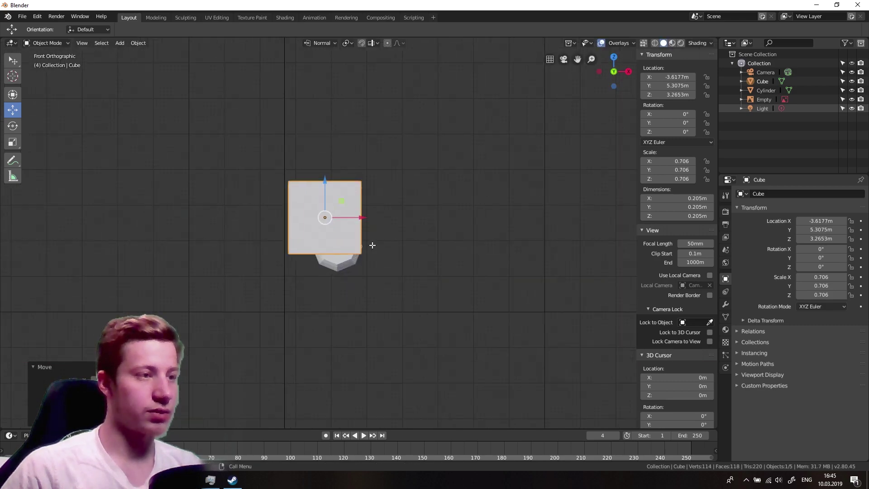
Scale the cube down to about 0.095 m and position it over the upper part of the grip's end
key(s)
click(403, 218)
key(g)
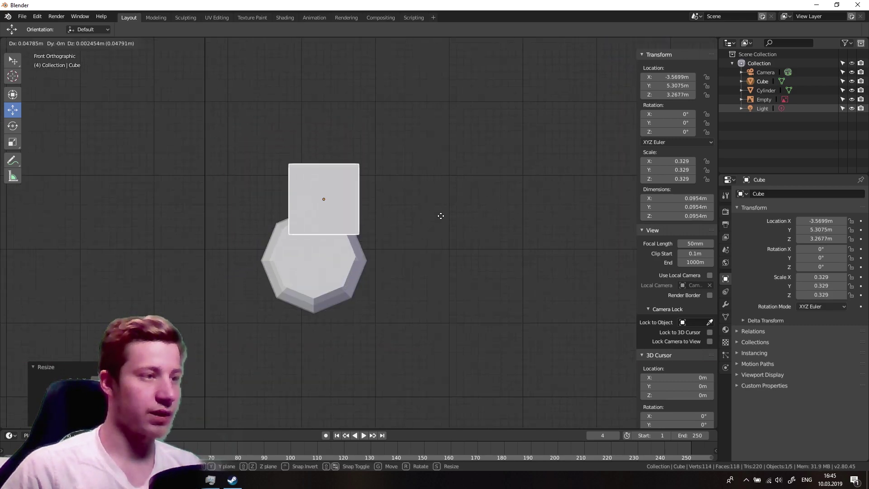
click(426, 231)
Move the cube along Y to the crossguard and flatten it along Y to about 0.06 m
middle_drag(426, 231, 606, 70)
click(614, 73)
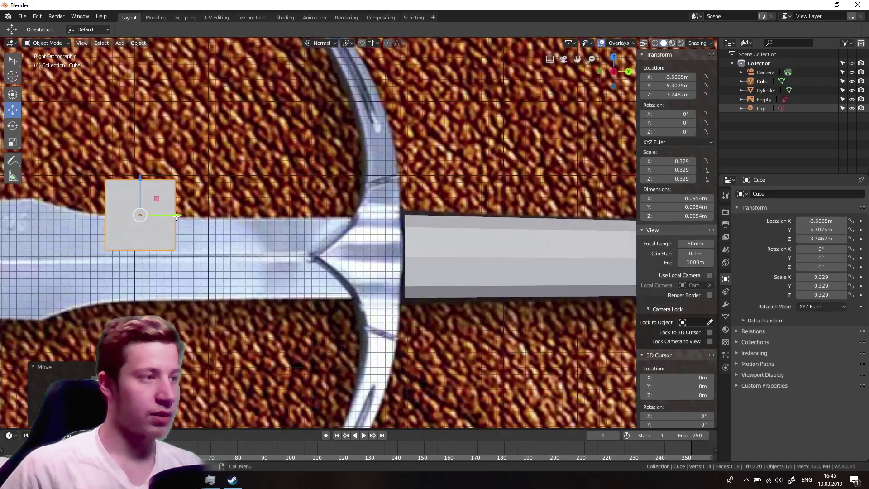
drag(190, 222, 411, 218)
middle_drag(411, 218, 330, 175)
key(shift+space)
key(s)
drag(307, 265, 329, 217)
Nudge the block along Y against the grip's end and widen it along X to about 0.13 m
key(shift+space)
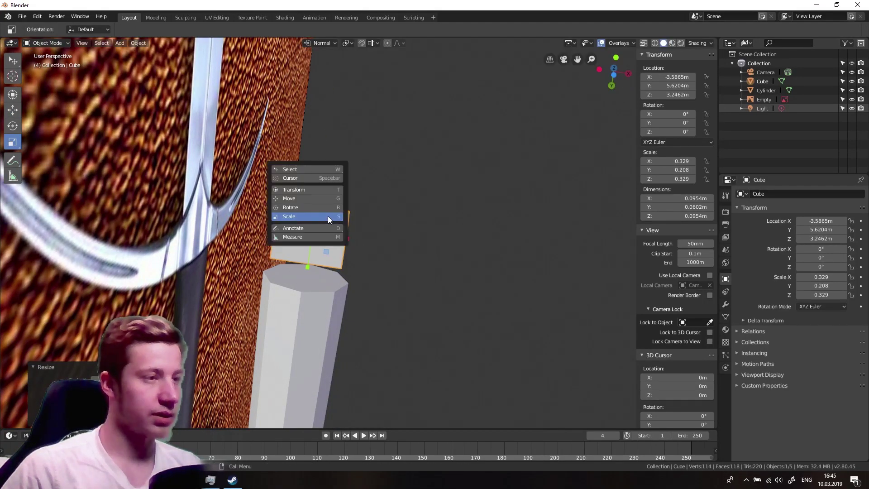
key(g)
mouse_move(306, 255)
mouse_down()
mouse_move(308, 113)
mouse_move(309, 263)
mouse_up()
middle_drag(309, 262, 398, 288)
key(shift+space)
key(s)
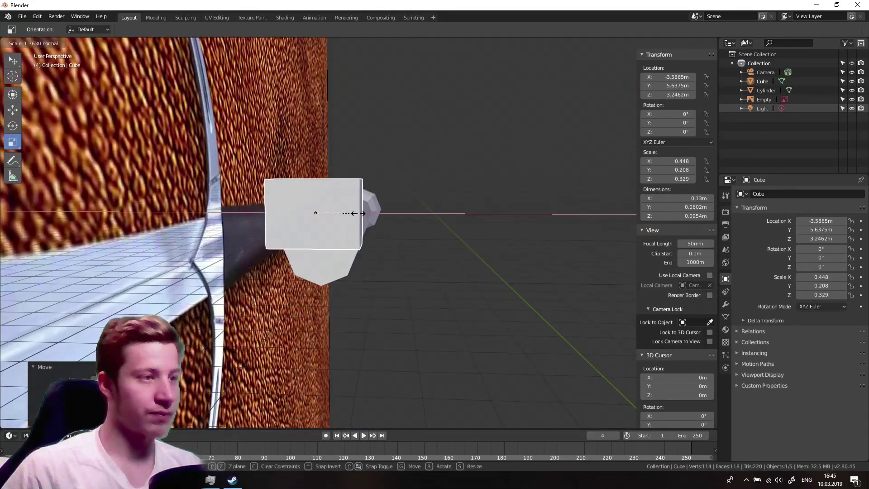
click(358, 213)
In the right view, shorten the block along Z to about 0.079 m at the crossguard's center
middle_drag(482, 210, 633, 127)
click(614, 73)
shift+middle_drag(376, 182, 377, 267)
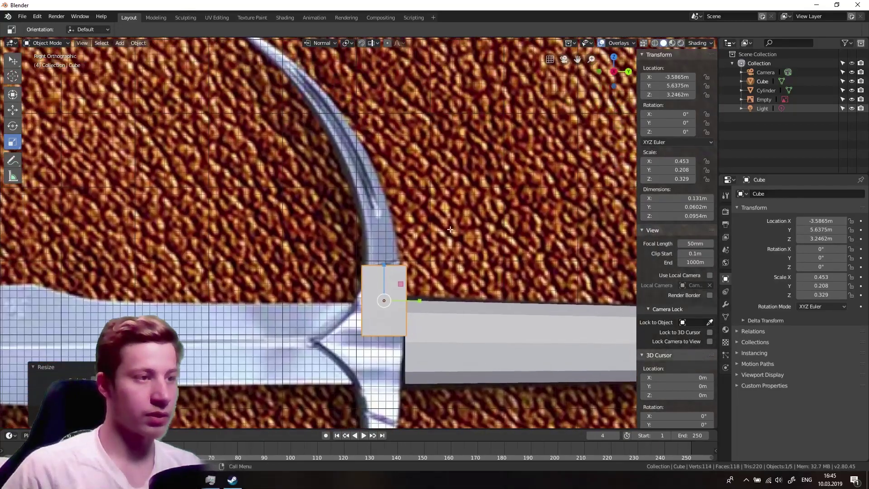
scroll(377, 267, up, 2)
drag(395, 295, 394, 302)
click(396, 281)
click(384, 307)
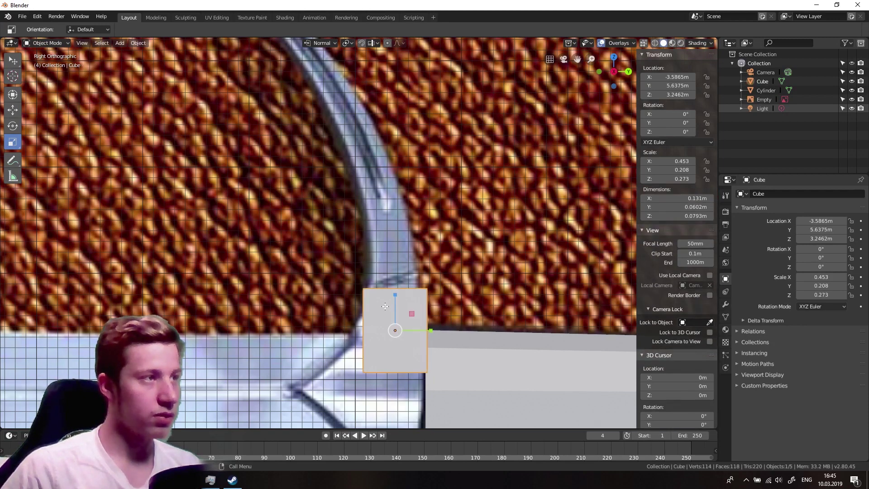
Switch the block to Edit Mode and try rotating one of its upper edges
middle_drag(386, 305, 391, 294)
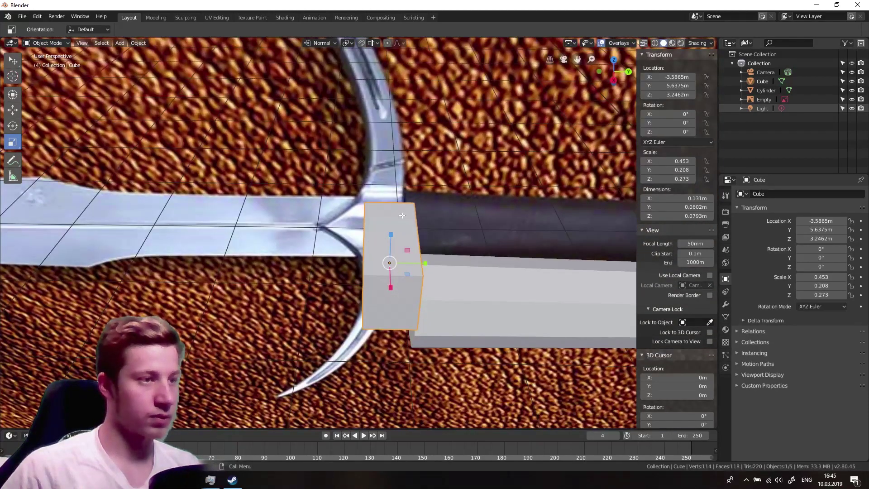
key(Tab)
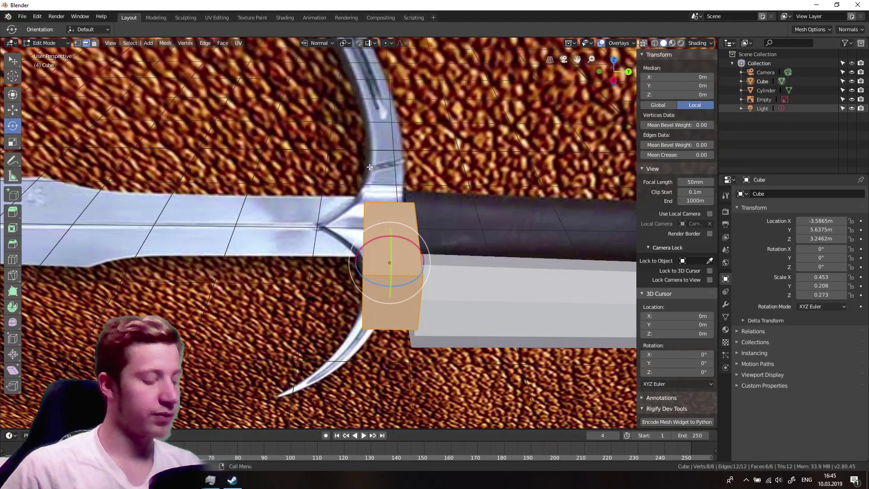
click(386, 203)
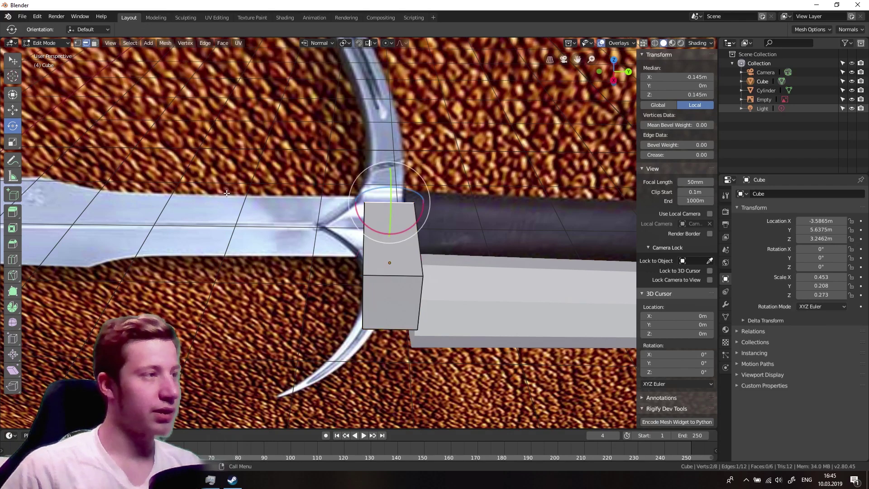
drag(426, 194, 415, 187)
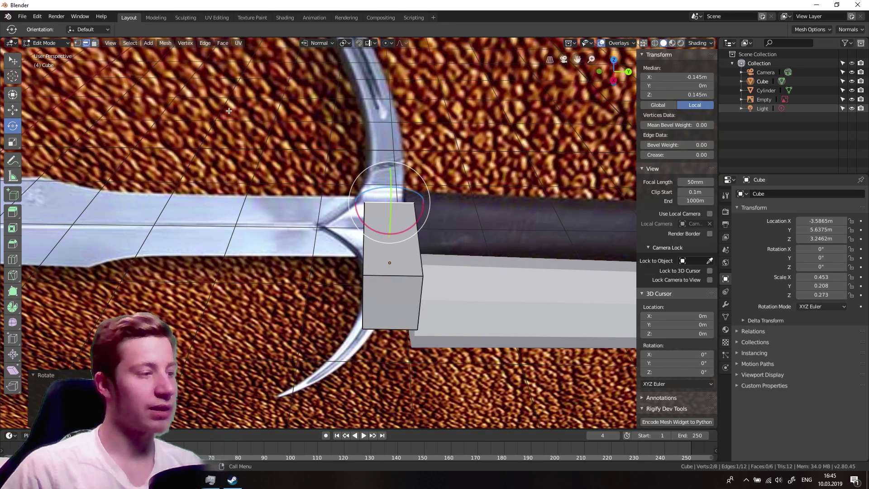
Select the block's top face and extrude it upward along the crossguard arm in the right view
key(alt+a)
key(3)
click(389, 231)
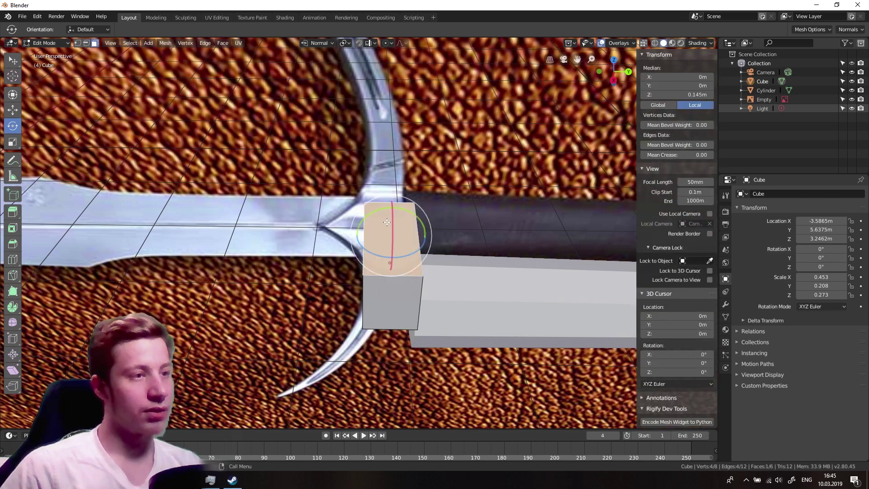
click(614, 81)
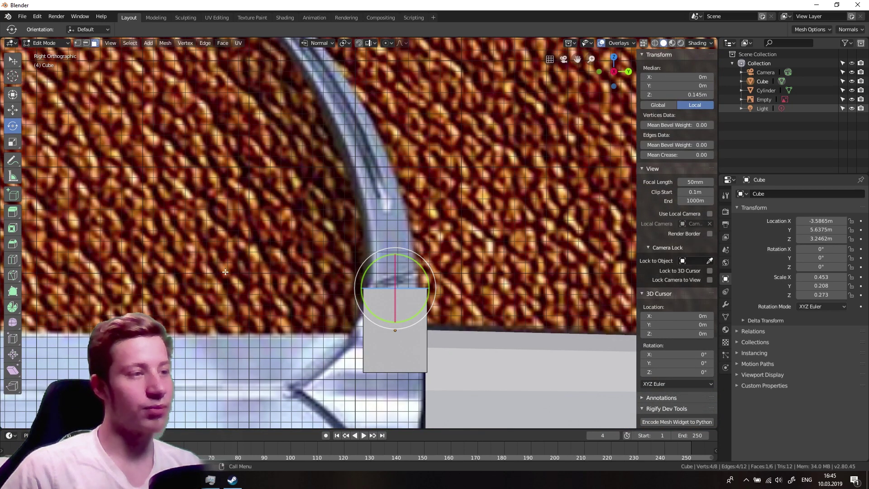
click(10, 213)
scroll(380, 244, up, 2)
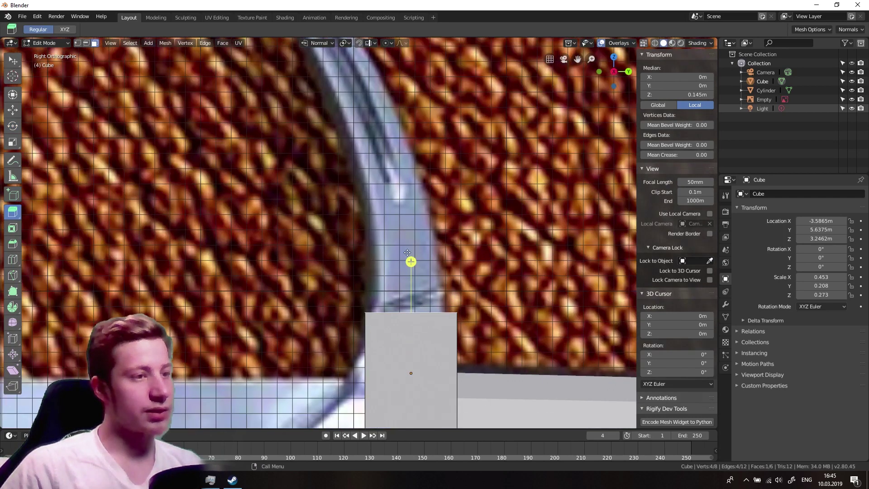
drag(414, 261, 401, 190)
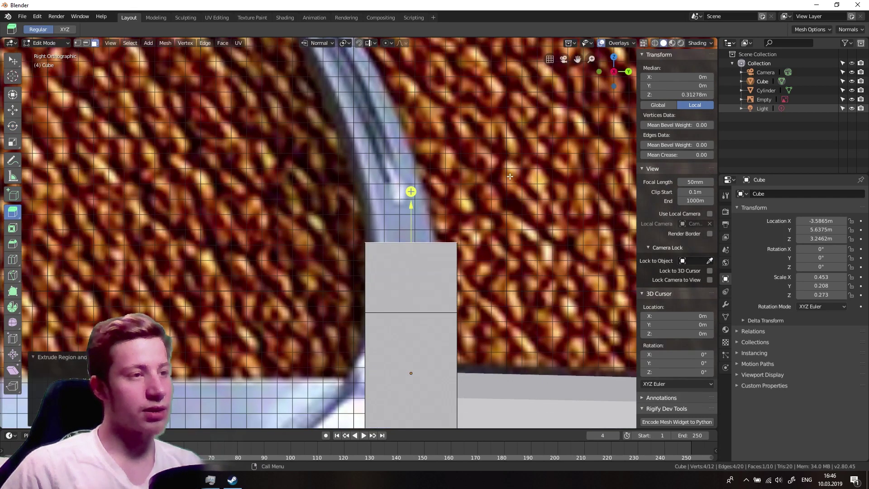
Rotate and move the extruded face so it tilts along the curve of the crossguard arm
key(r)
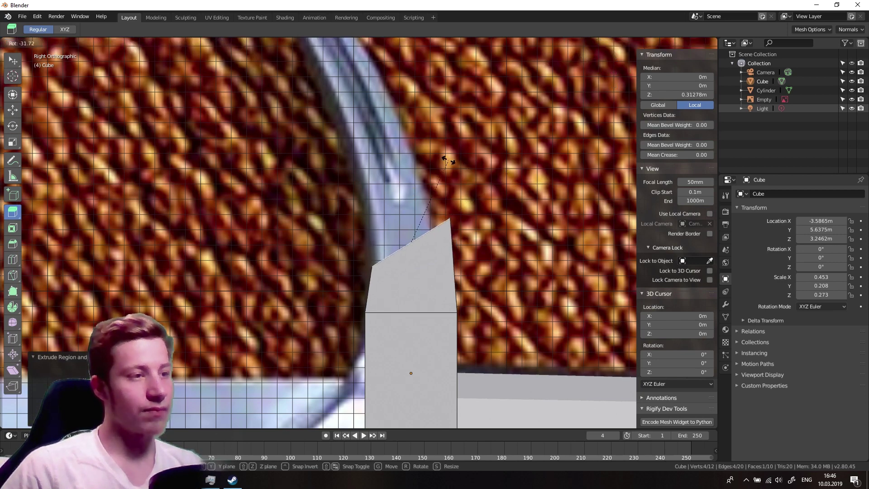
click(385, 196)
key(g)
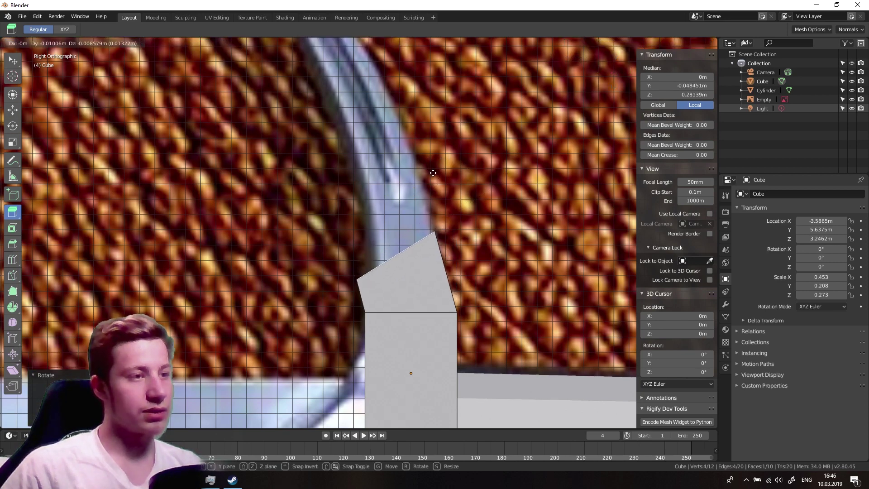
click(433, 172)
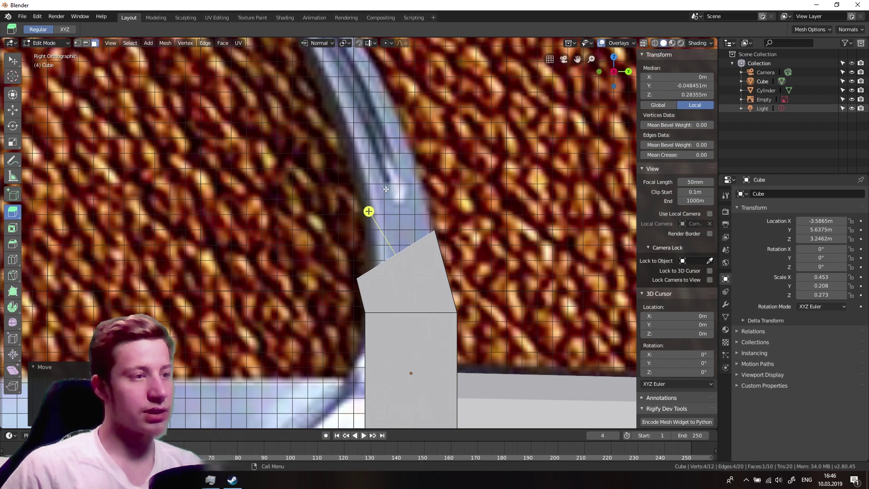
key(r)
click(401, 188)
key(g)
click(404, 183)
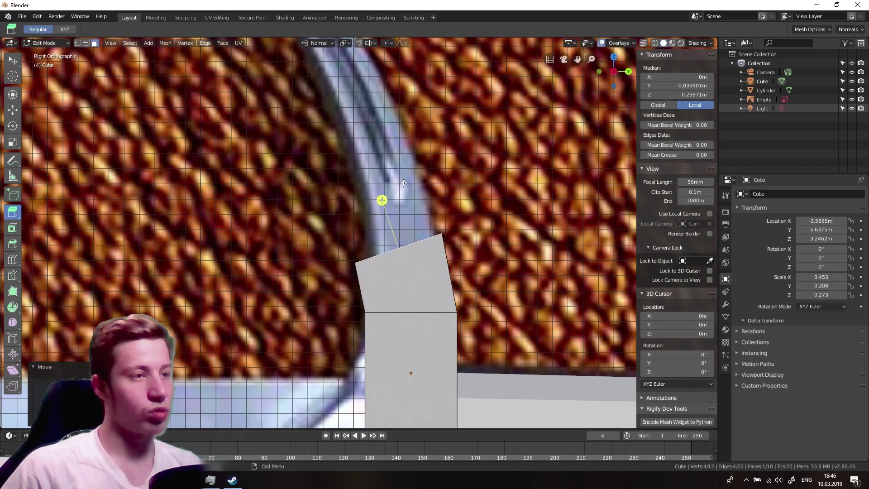
Scale the tilted face narrower along its normal-oriented X axis toward the width of the crossguard arm
click(320, 43)
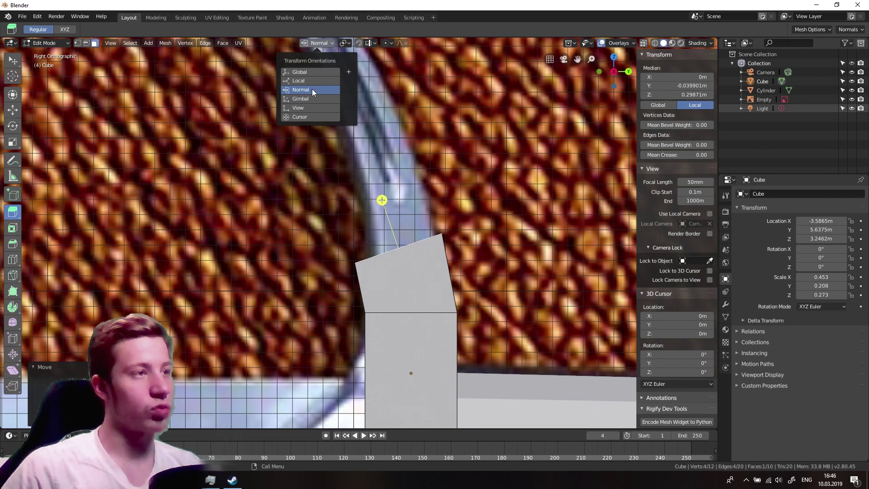
key(shift+space)
click(341, 141)
drag(434, 237, 413, 233)
mouse_move(413, 233)
middle_down()
mouse_move(403, 229)
mouse_move(410, 224)
middle_up()
mouse_move(410, 224)
mouse_down()
mouse_move(398, 228)
mouse_move(406, 226)
mouse_up()
key(ctrl+z)
middle_drag(411, 230, 401, 203)
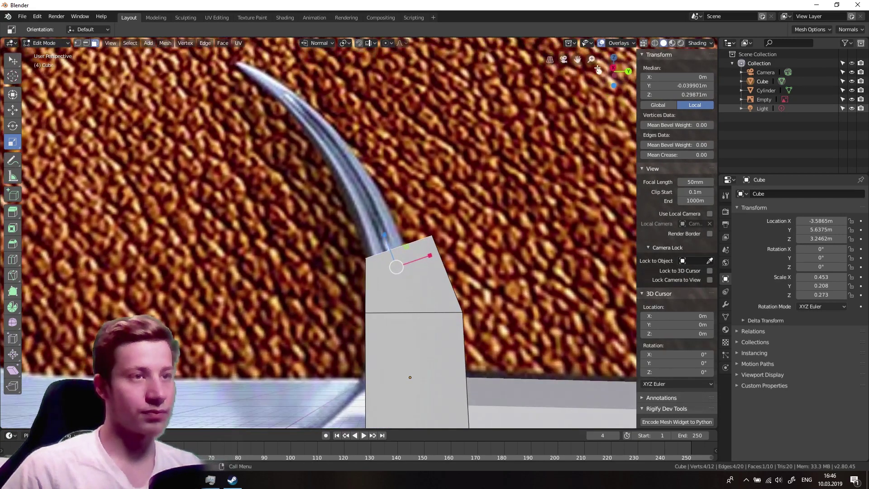
click(614, 68)
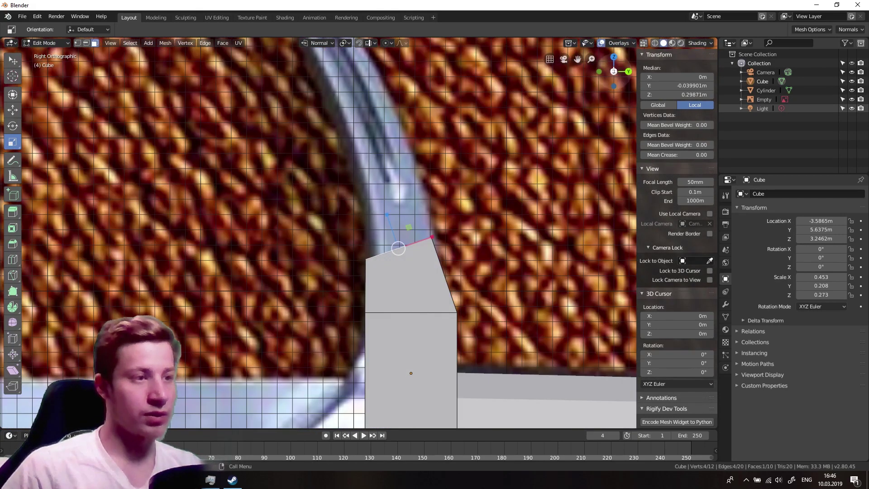
Widen the tilted face slightly and shift it toward the grip to line up with the crossguard arm
drag(427, 238, 431, 236)
key(g)
click(437, 236)
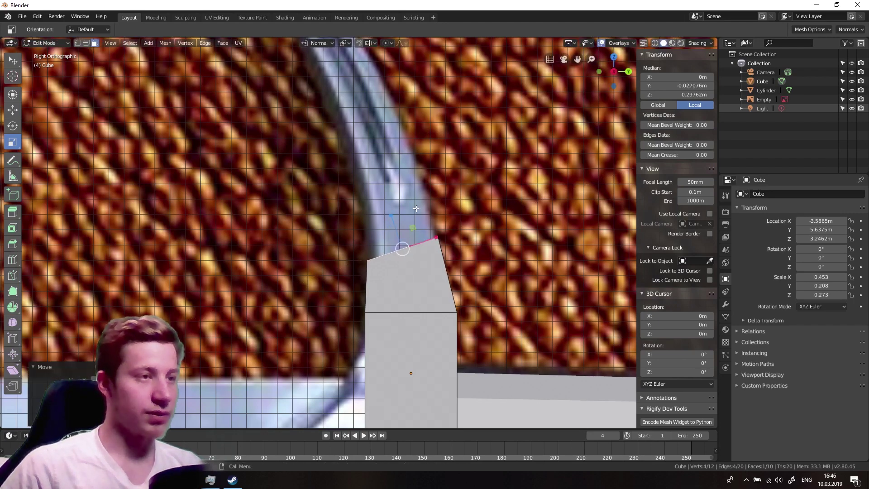
Extrude a second section along the crossguard arm, narrow its end face and move it to fit the reference outline
scroll(416, 208, down, 4)
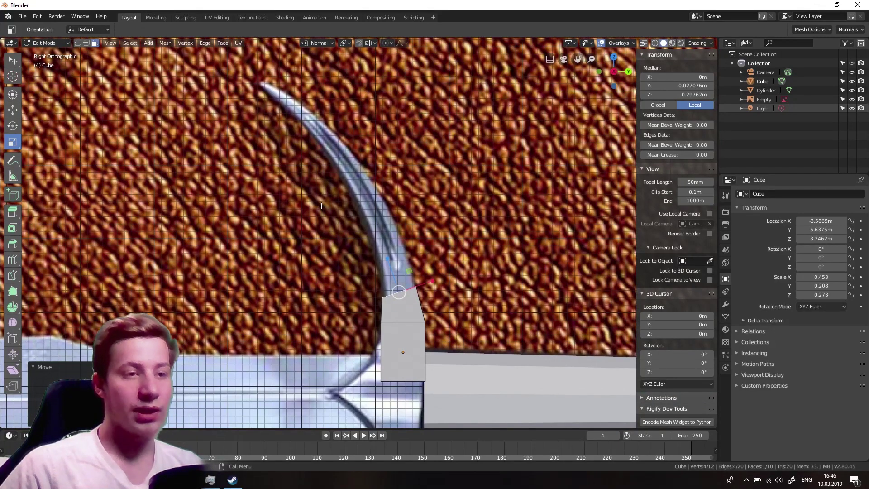
scroll(473, 273, up, 4)
shift+middle_drag(380, 320, 343, 228)
key(shift+space)
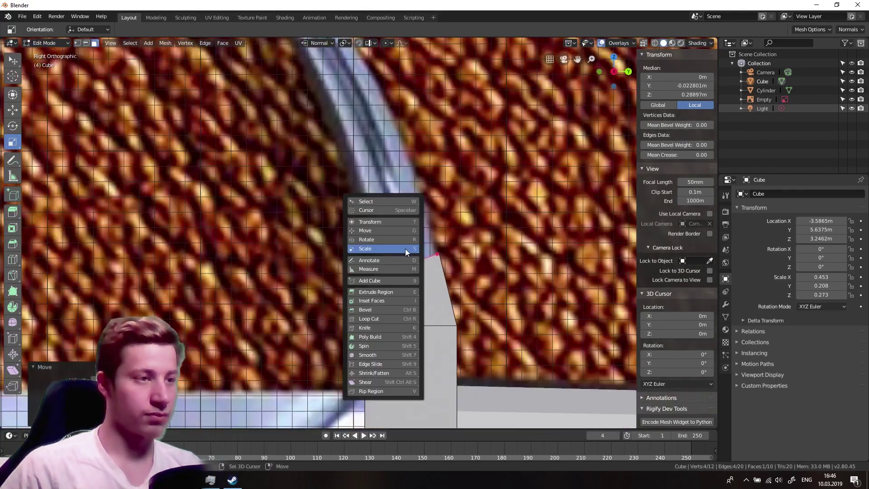
key(e)
click(399, 199)
drag(427, 203, 412, 202)
key(g)
click(414, 195)
Extrude a third section along the crossguard arm, then rotate and move its end face to follow the reference curve
shift+middle_drag(417, 199, 436, 243)
key(e)
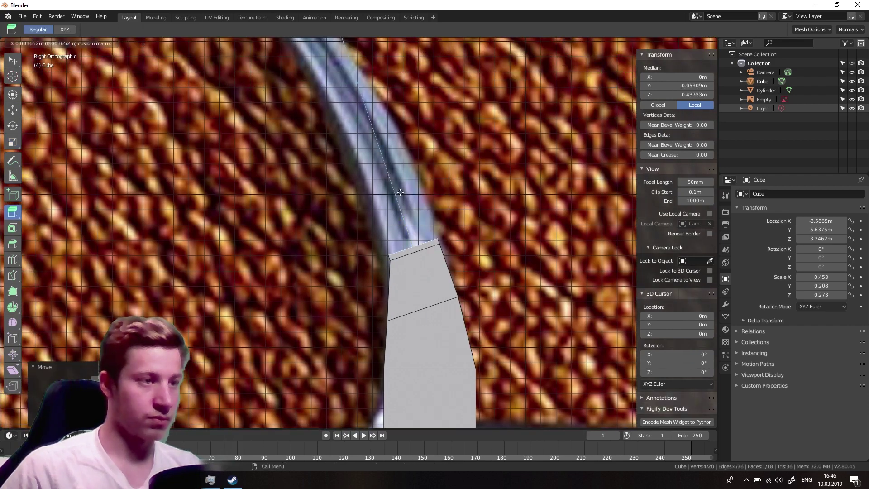
key(r)
key(g)
key(shift+space)
key(shift+space)
click(427, 213)
Extrude a fourth section up the arm and rotate and move its end face onto the reference outline
shift+middle_drag(407, 195, 434, 242)
drag(398, 211, 371, 178)
key(r)
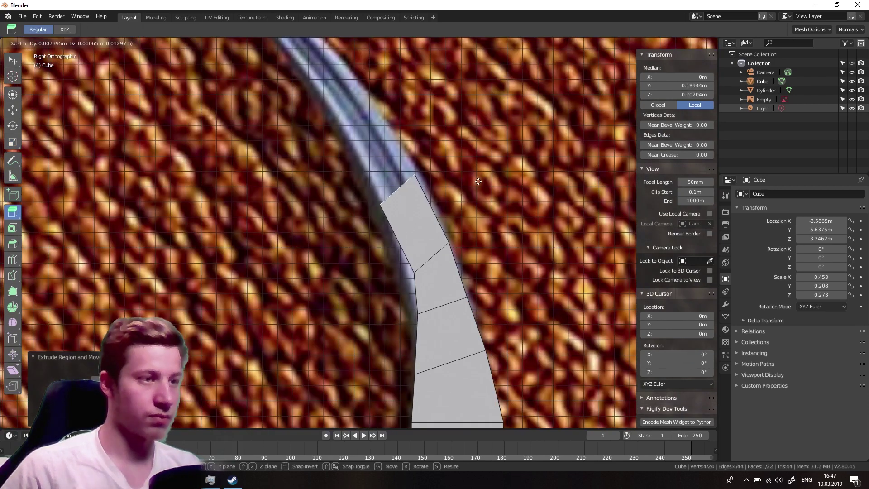
key(g)
click(460, 173)
Extrude a short further section of the arm and tilt its end face further along the bend
shift+middle_drag(386, 154, 403, 202)
drag(384, 212, 355, 191)
key(g)
key(r)
shift+middle_drag(380, 167, 407, 209)
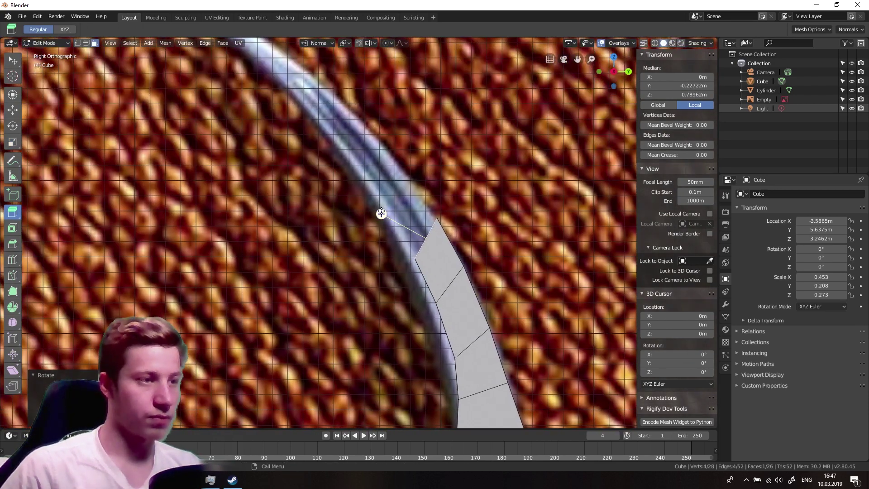
Extrude a longer section toward the arm's tip, align its end face with the reference and scale it narrower
drag(390, 218, 308, 170)
key(g)
key(shift+space)
key(d)
key(shift+space)
key(s)
drag(380, 119, 373, 131)
scroll(345, 205, down, 5)
scroll(333, 160, up, 6)
Extrude the next section toward the tip, move its end face onto the outline and narrow it
key(shift+space)
key(e)
drag(358, 211, 281, 167)
key(g)
key(shift+space)
key(s)
drag(337, 122, 270, 91)
Extrude the last section of the arm and move its end face to the pointed tip on the reference
key(shift+space)
key(e)
key(g)
click(276, 94)
key(shift+space)
key(s)
Examine the thickness of the extruded crossguard arm from the front
middle_drag(358, 190, 287, 192)
scroll(370, 199, down, 3)
middle_drag(197, 276, 371, 313)
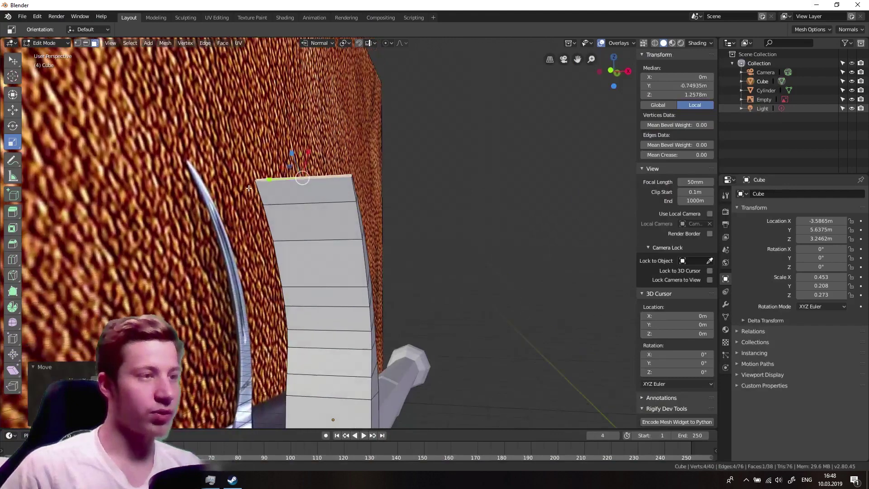
middle_drag(249, 188, 259, 186)
key(Tab)
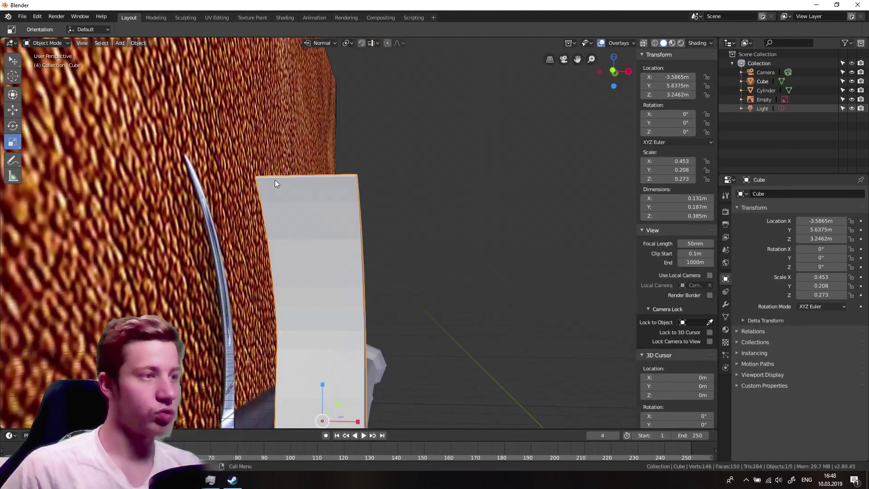
key(Tab)
shift+middle_drag(393, 253, 423, 156)
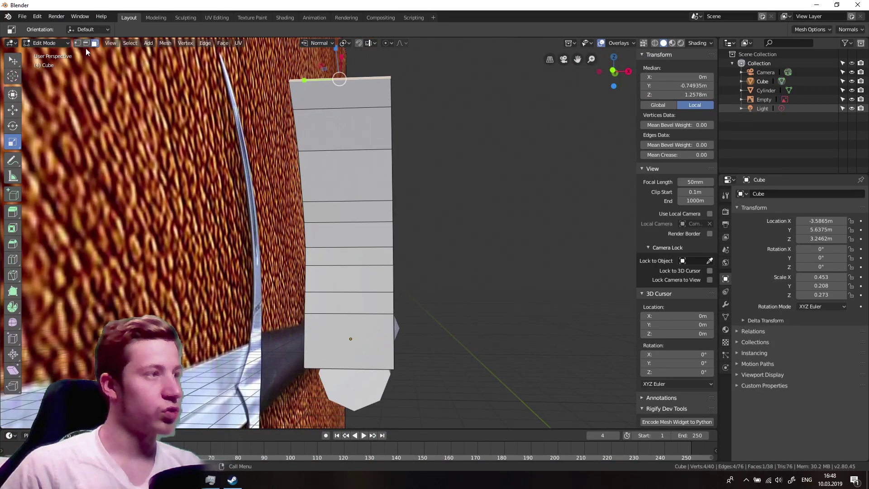
Select all the crosswise edge loops along the crossguard arm up to its end face
click(330, 310)
alt+shift+click(355, 292)
alt+shift+click(355, 265)
alt+shift+click(355, 247)
alt+shift+click(354, 223)
alt+shift+click(354, 201)
alt+shift+click(353, 150)
alt+shift+click(351, 109)
alt+shift+click(349, 81)
middle_drag(442, 73, 302, 218)
shift+click(255, 221)
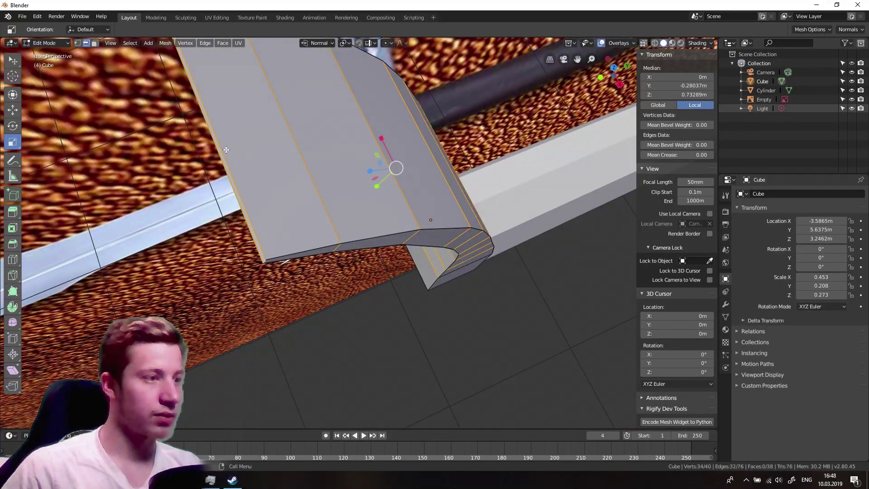
middle_drag(226, 148, 304, 223)
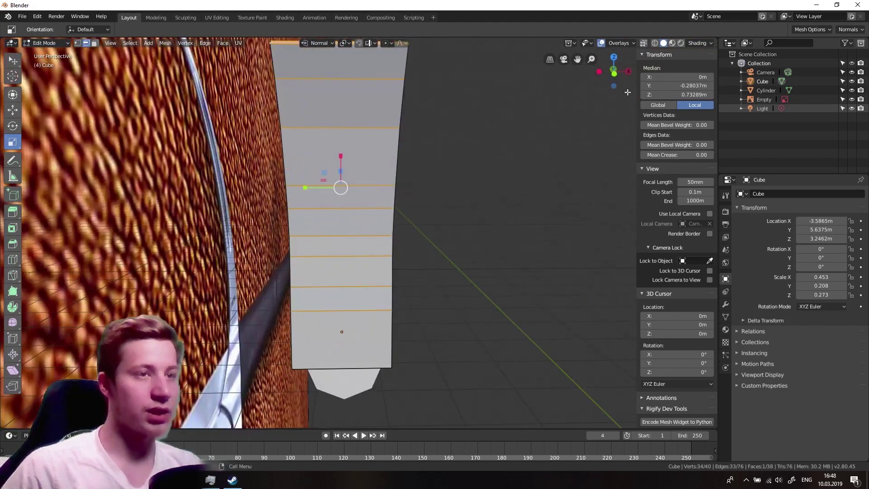
click(615, 73)
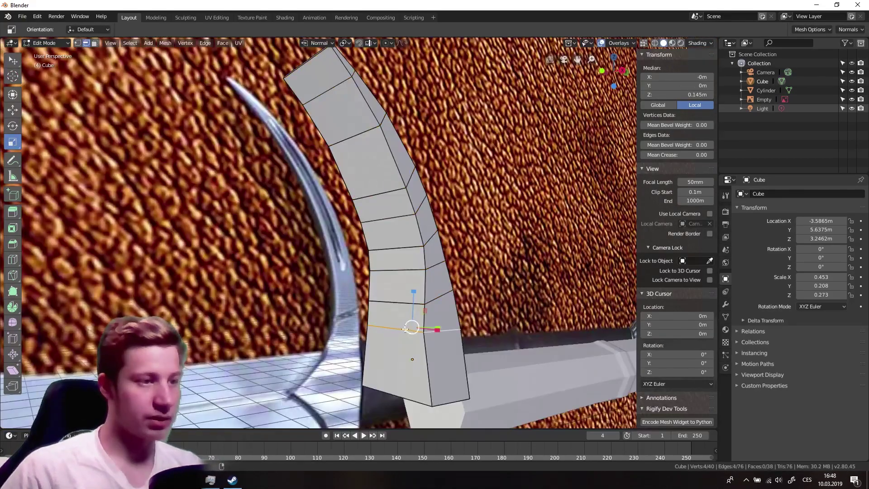
Scale the arm's edge loops narrower across its thickness so the arm tapers evenly to a point, then leave Edit Mode
middle_drag(326, 290, 357, 265)
alt+shift+click(358, 249)
drag(315, 157, 315, 67)
alt+shift+click(356, 219)
alt+shift+click(353, 194)
alt+shift+click(343, 134)
key(KP_7)
middle_drag(468, 229, 455, 132)
drag(330, 197, 356, 196)
middle_drag(398, 281, 388, 189)
alt+click(346, 222)
key(alt+a)
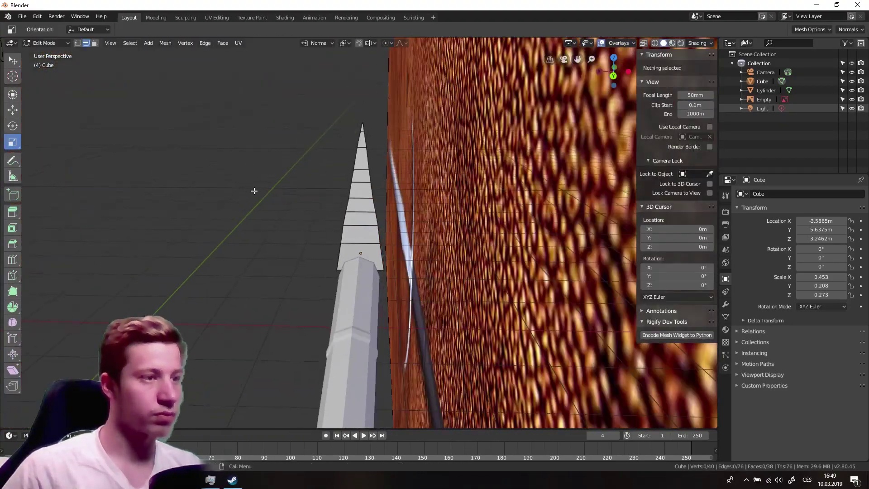
middle_drag(254, 190, 409, 180)
key(Tab)
scroll(408, 181, down, 3)
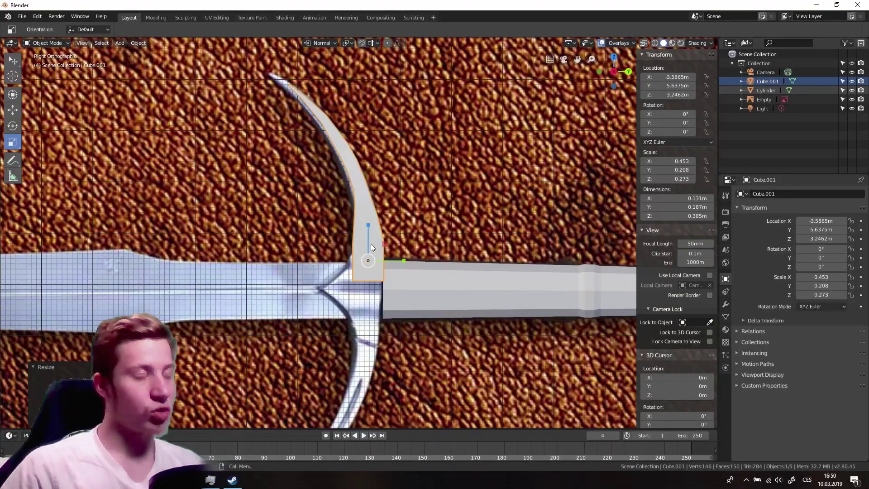
Duplicate the finished crossguard arm in place and set the copy's Y rotation to 180°
right_click(371, 243)
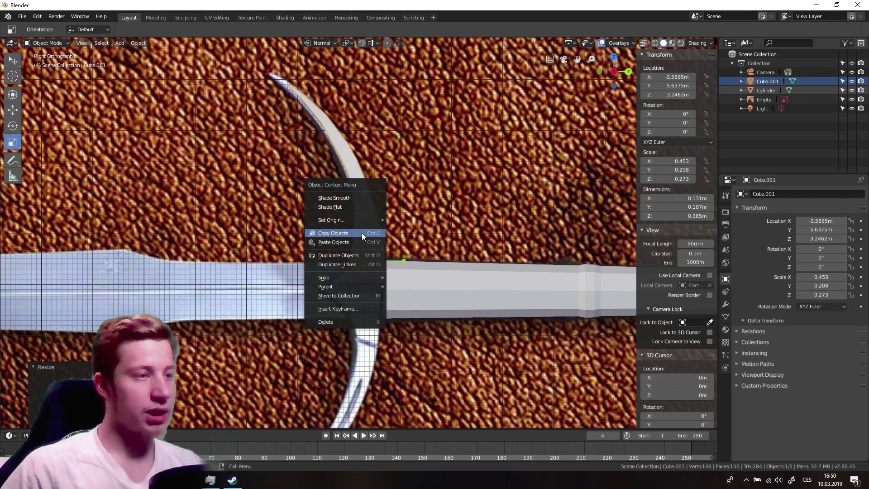
click(360, 256)
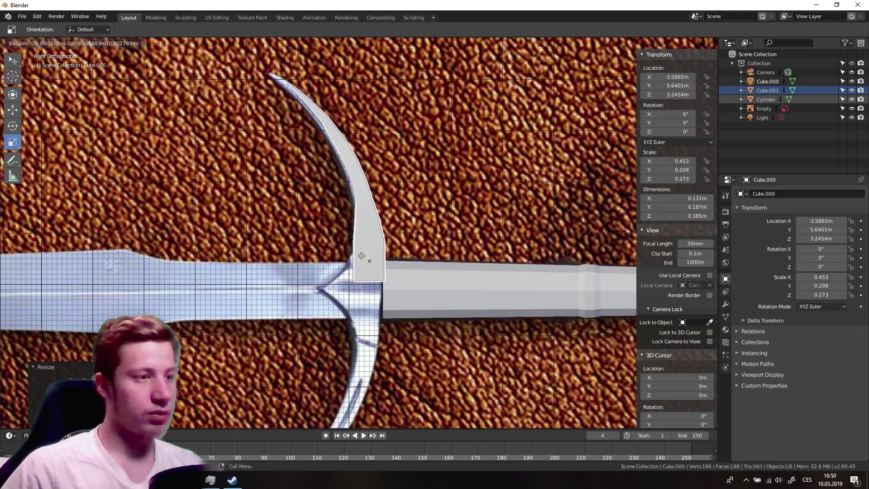
click(363, 259)
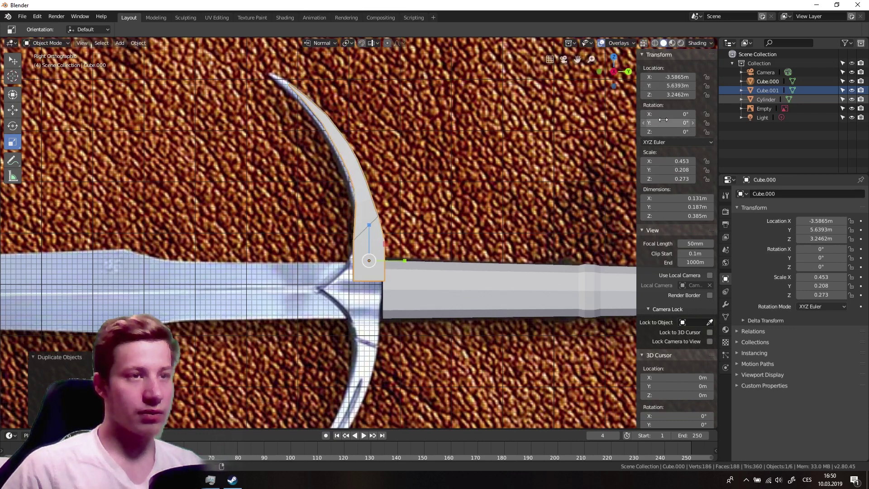
drag(669, 123, 688, 114)
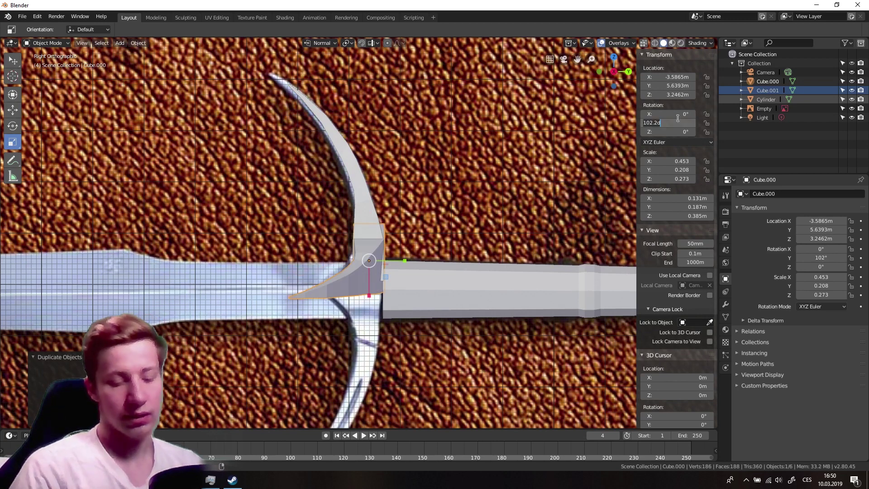
key(Return)
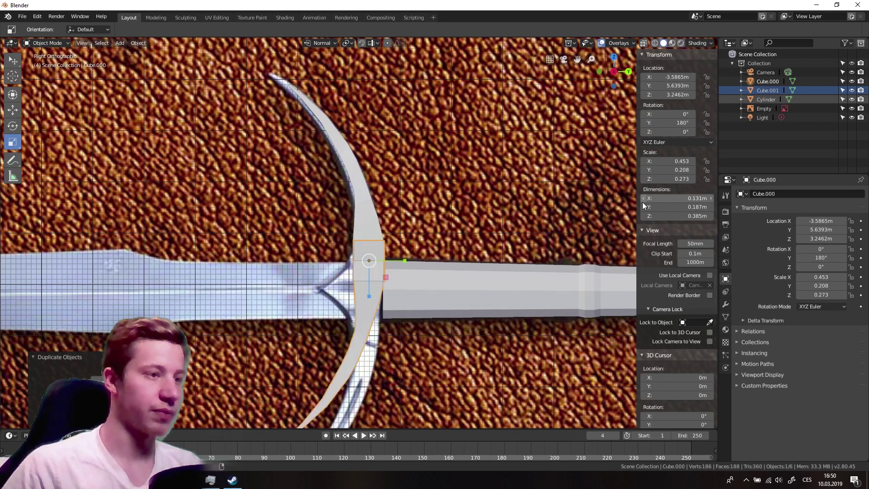
Move the flipped arm about 0.10 m down along Z onto the lower arm of the reference crossguard
key(ctrl+KP_7)
middle_drag(429, 188, 308, 267)
click(610, 74)
key(shift+space)
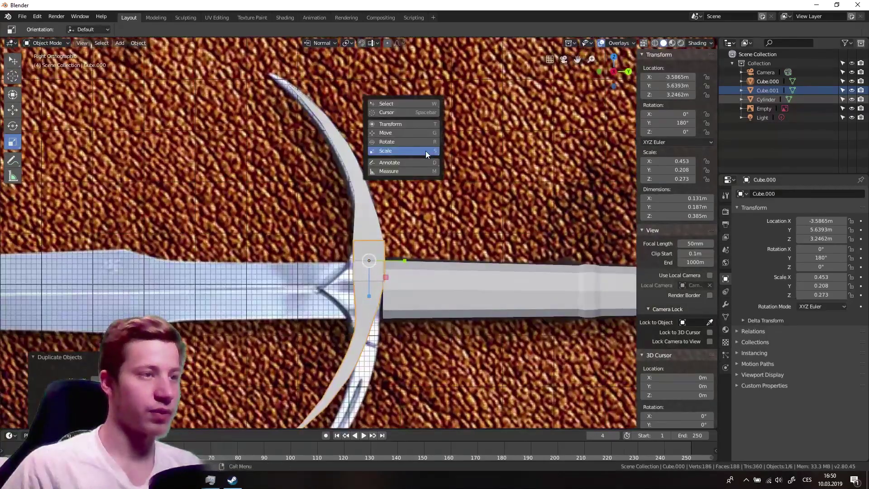
click(407, 132)
scroll(373, 280, down, 5)
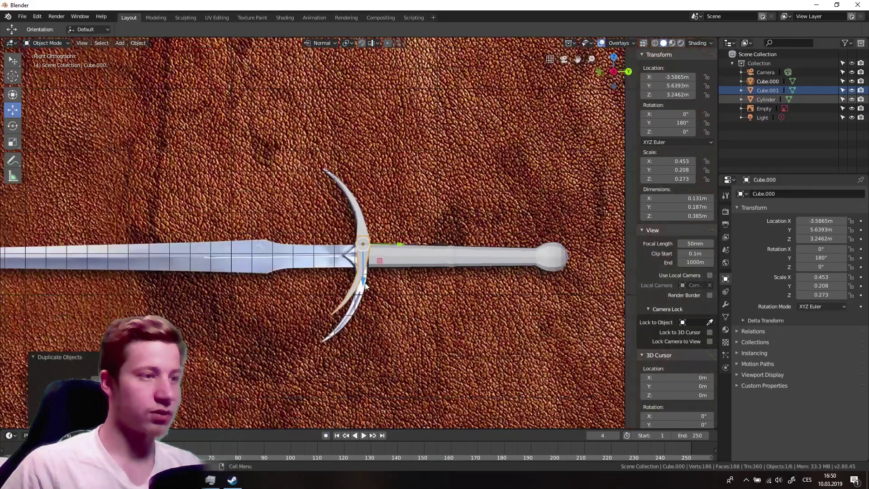
shift+middle_drag(355, 274, 384, 209)
scroll(384, 212, up, 1)
key(g)
key(z)
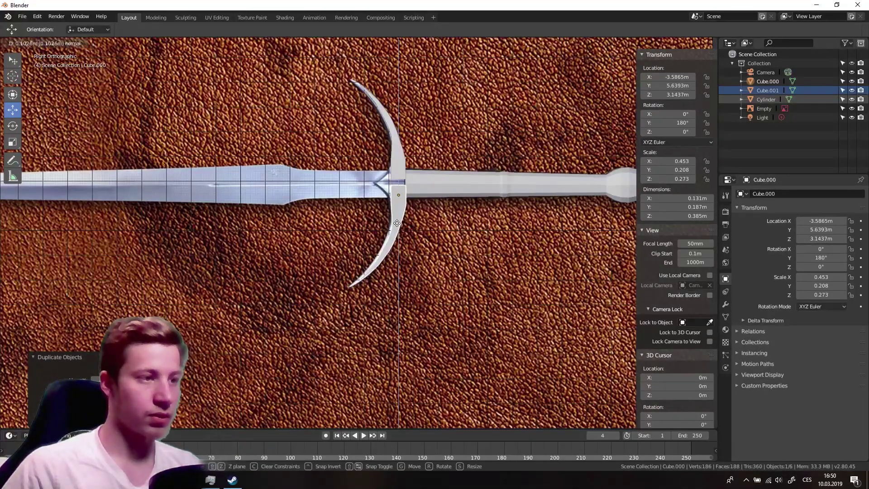
click(394, 217)
Move the upper crossguard arm about 0.02 m up along Z to fit the reference
scroll(393, 213, up, 5)
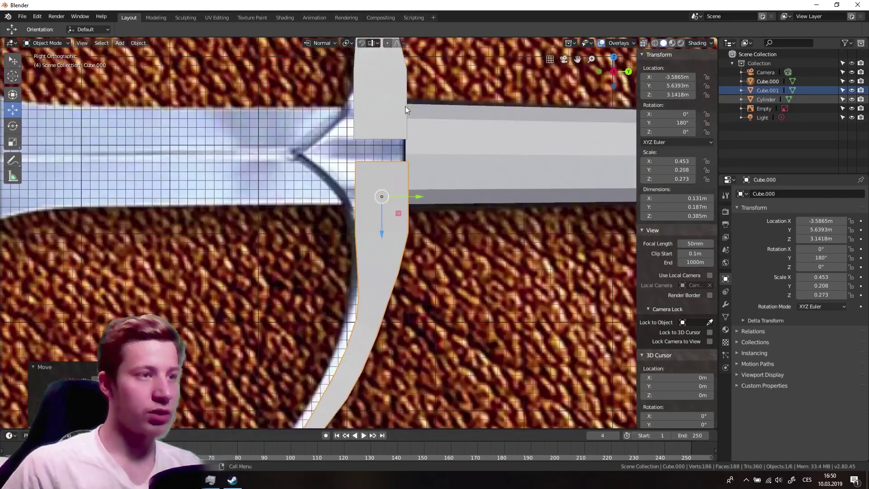
click(392, 104)
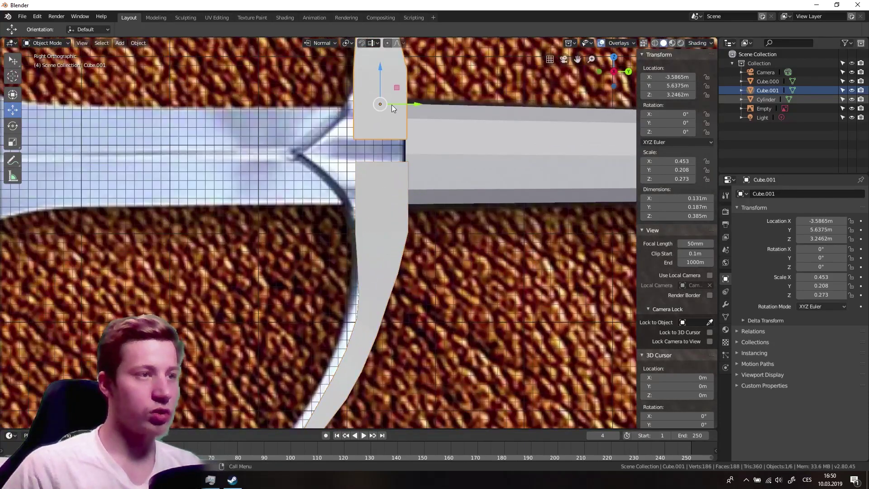
key(g)
key(z)
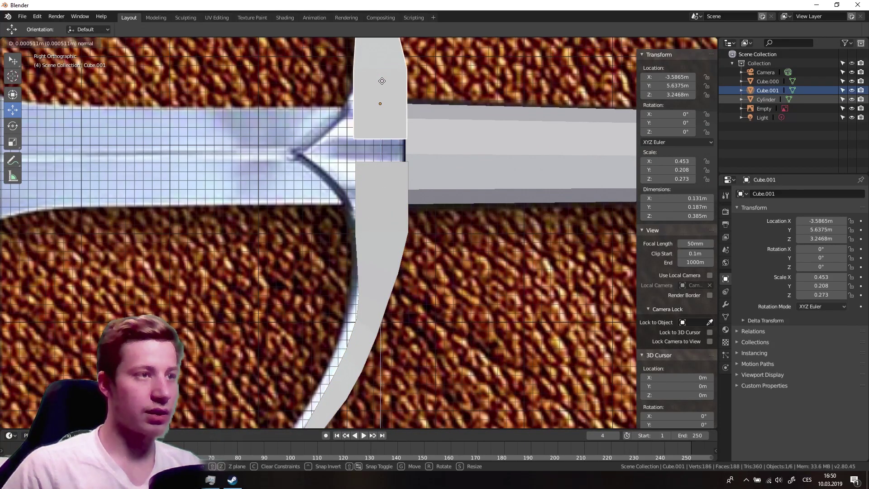
click(382, 64)
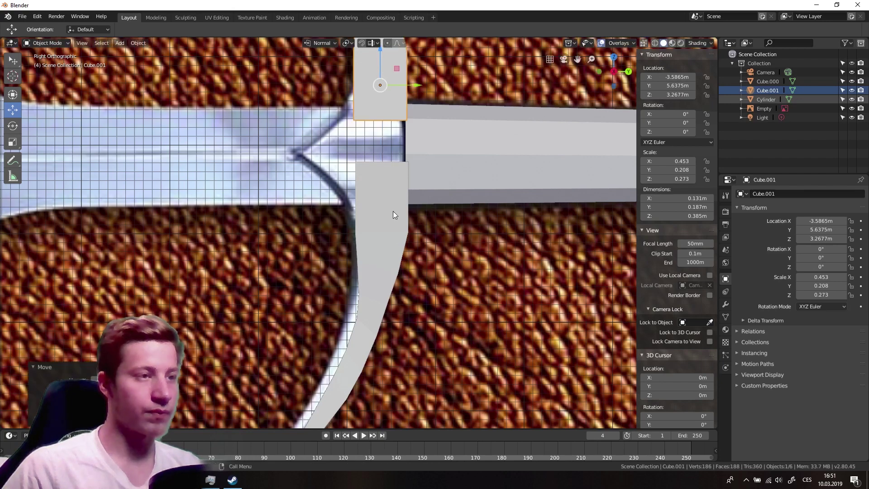
Shift the lower crossguard arm slightly further down along Z to match the reference
click(393, 211)
key(g)
key(z)
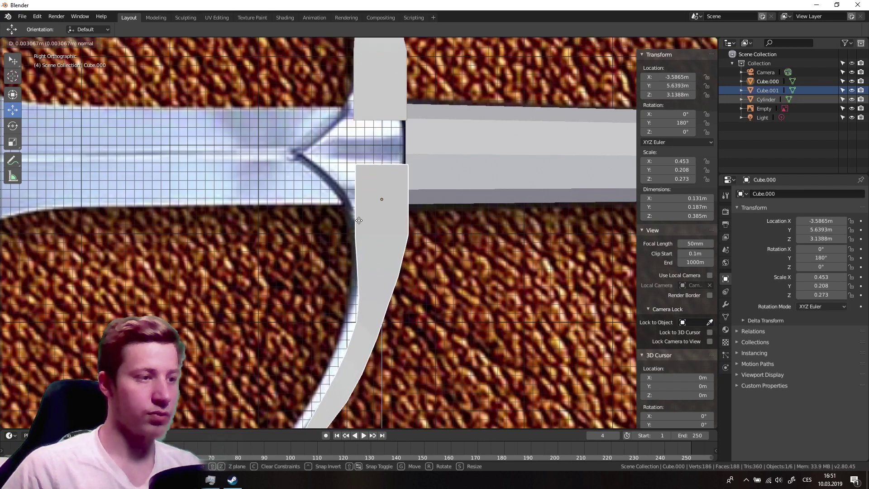
click(359, 221)
Join the upper and lower crossguard arms into one object
middle_drag(357, 221, 388, 106)
shift+click(389, 106)
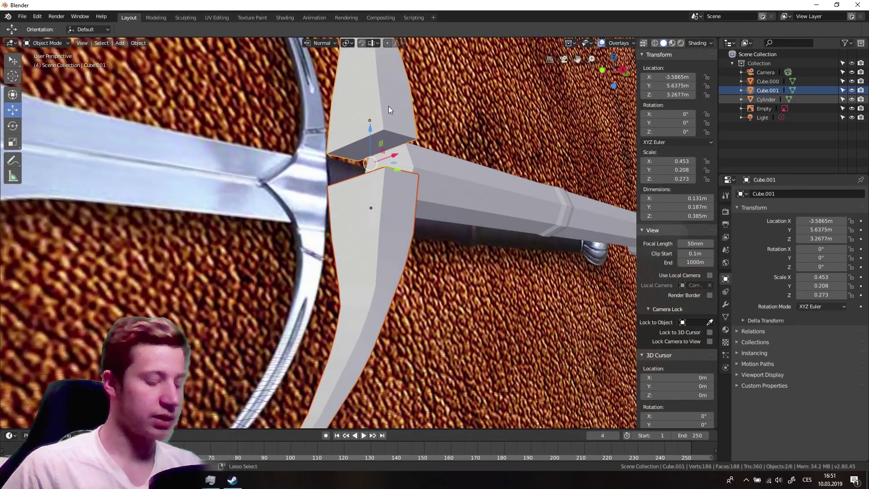
key(ctrl+j)
middle_drag(392, 114, 404, 221)
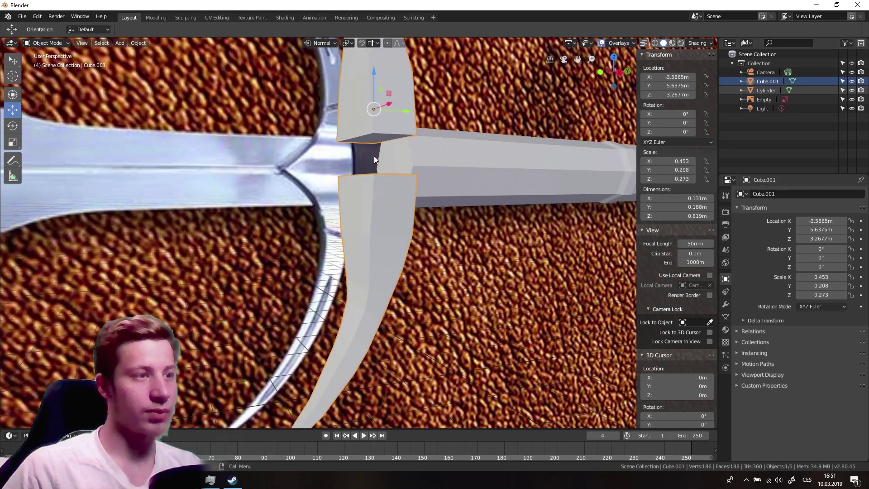
middle_drag(374, 140, 398, 230)
Delete the two end faces that face each other across the gap between the arms
key(Tab)
scroll(368, 169, up, 4)
key(3)
click(385, 122)
shift+click(390, 255)
key(x)
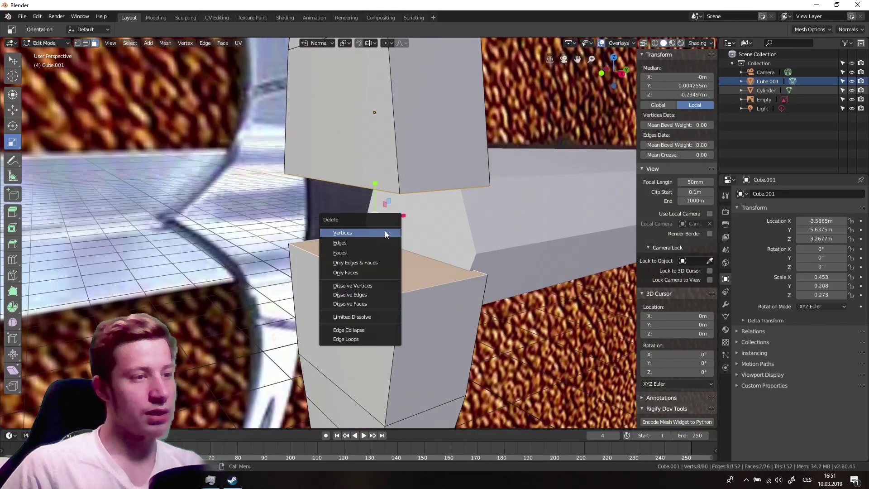
click(382, 252)
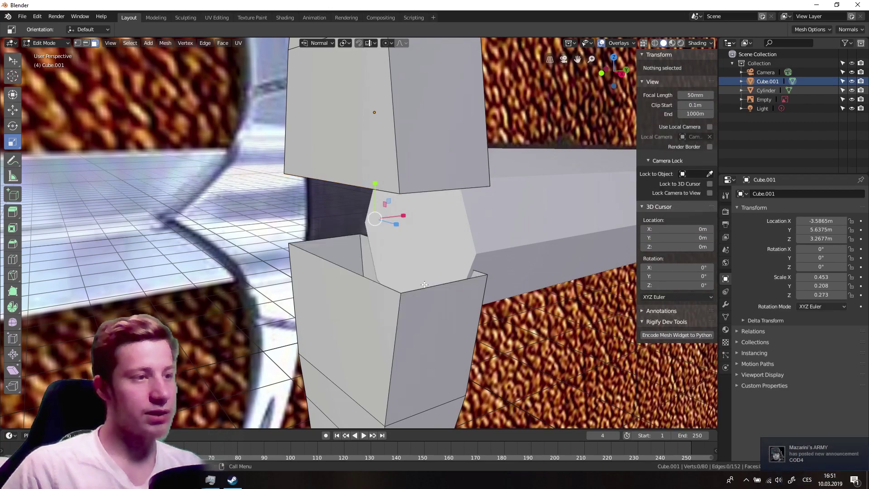
Fill the gap between the arms with a face on the grip side, using the two facing edges
middle_drag(383, 252, 395, 248)
key(2)
click(400, 171)
middle_drag(400, 171, 431, 200)
shift+click(355, 240)
middle_drag(355, 239, 333, 174)
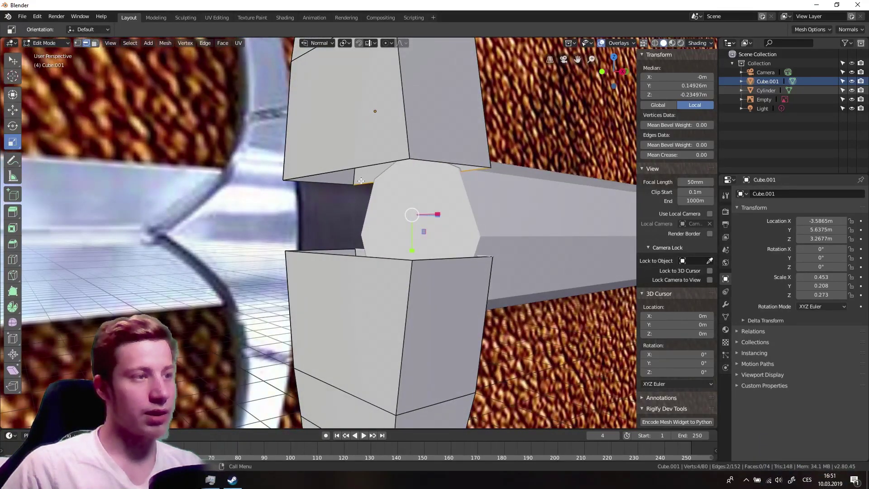
middle_drag(363, 250, 345, 240)
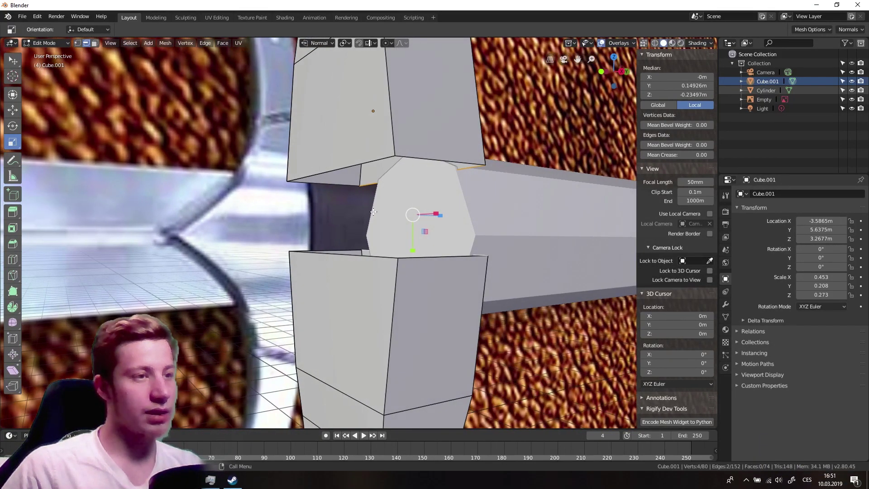
key(f)
Bridge the gap between the arms with new faces on the outer side away from the reference and on the blade side
click(439, 151)
shift+click(436, 259)
key(f)
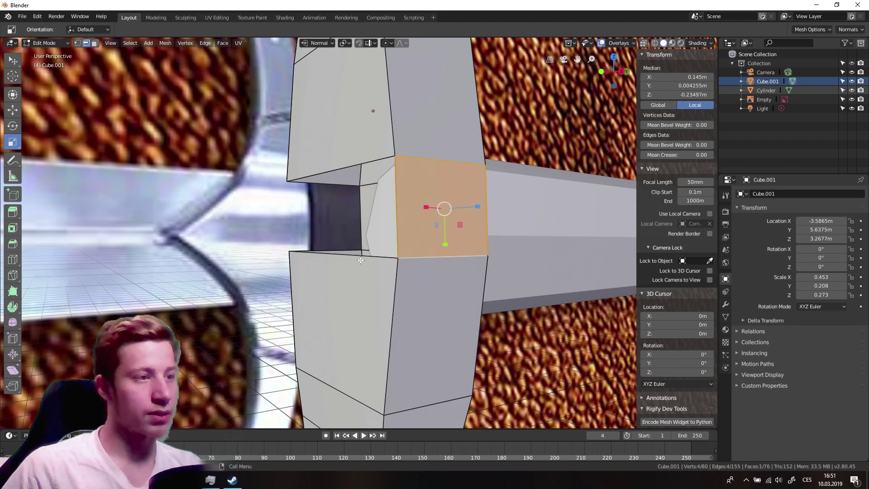
click(347, 255)
shift+click(349, 170)
key(f)
middle_drag(343, 196, 363, 217)
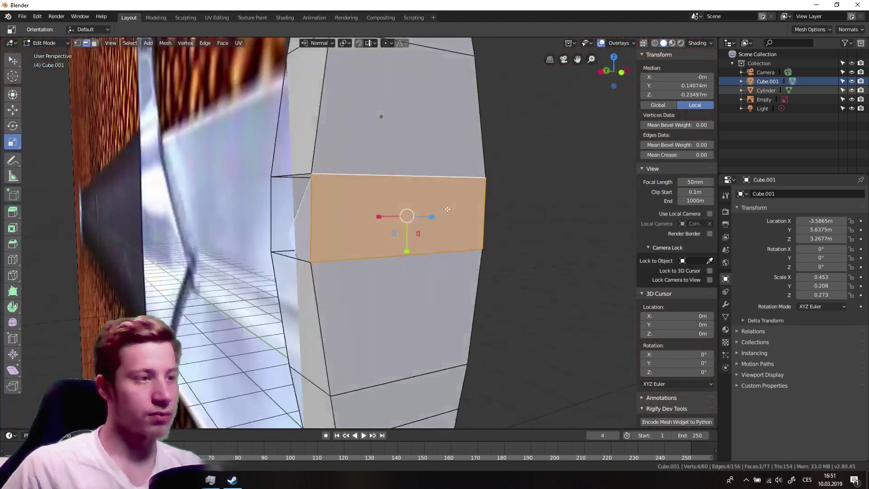
Fill the last open side of the gap, facing the reference image, with a face
scroll(448, 209, down, 1)
click(281, 214)
shift+click(320, 216)
key(f)
middle_drag(491, 195, 364, 192)
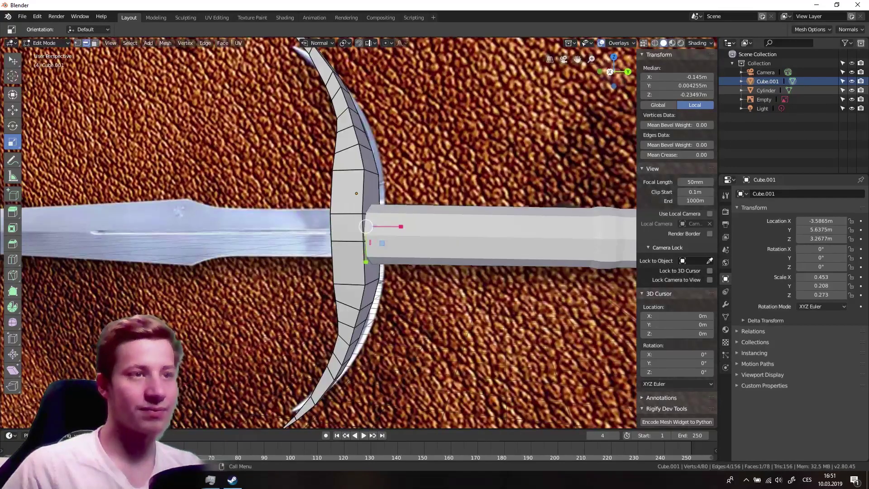
Show the crossguard's middle in the right orthographic view with vertex selection and X-ray shading enabled
click(610, 71)
scroll(320, 254, up, 3)
shift+middle_drag(274, 215, 318, 186)
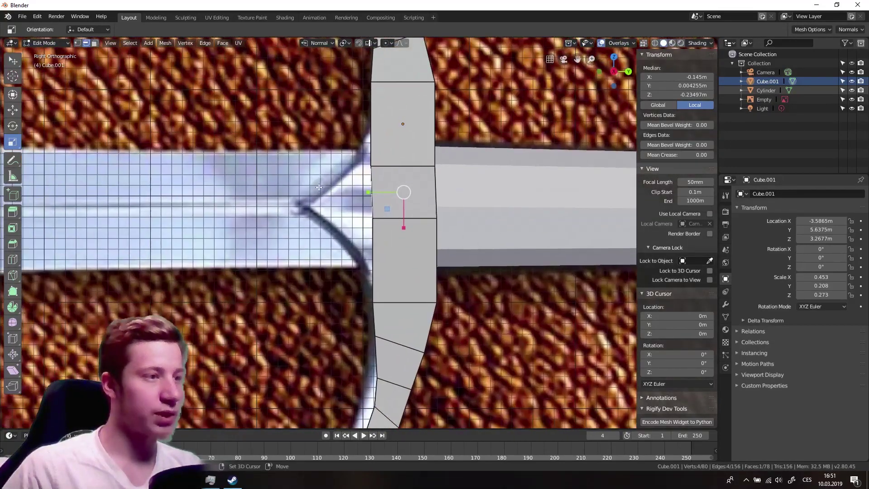
click(381, 219)
key(1)
click(380, 158)
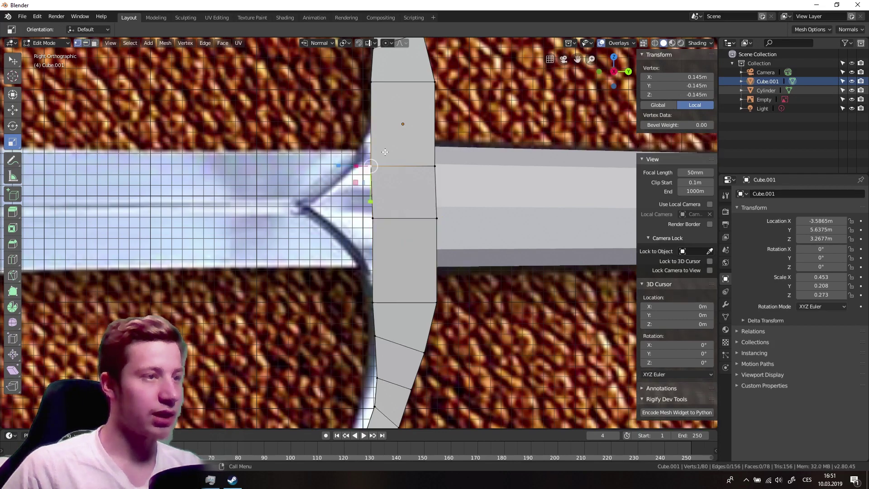
click(644, 42)
key(s)
click(312, 137)
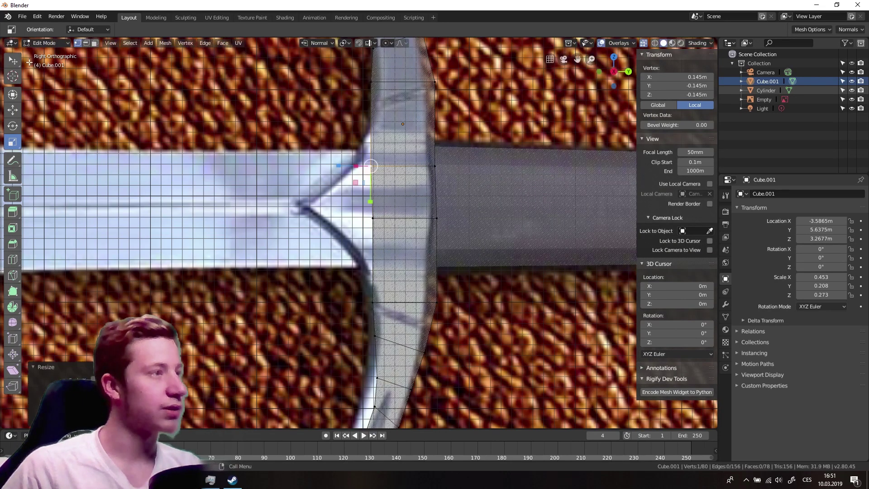
Move the four blade-side vertices of the middle section along Y to the reference crossguard's point over the blade
click(12, 63)
drag(10, 64, 45, 95)
drag(269, 131, 378, 237)
key(shift+space)
key(g)
drag(345, 193, 282, 194)
key(shift+space)
click(324, 163)
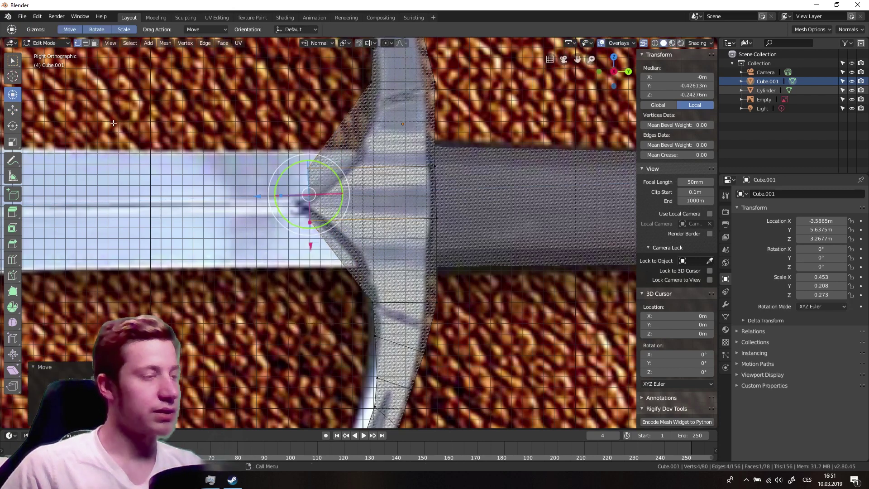
Add the grip-side vertices of the middle section to the selection and set the transform orientation to Global for scaling
click(13, 60)
drag(506, 258, 405, 137)
middle_drag(328, 211, 309, 207)
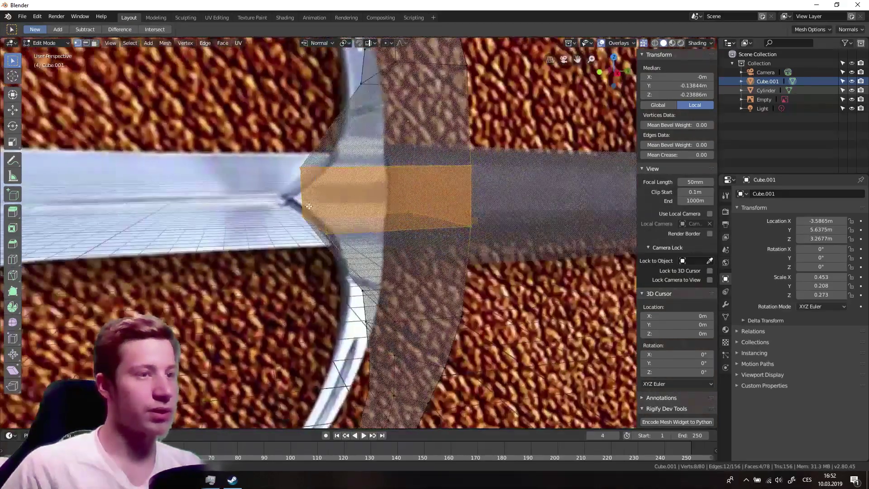
click(617, 73)
key(shift+space)
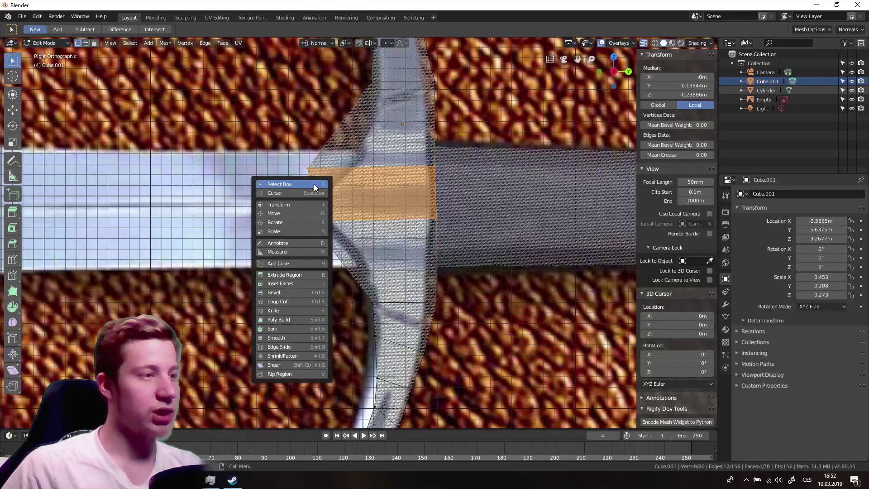
key(s)
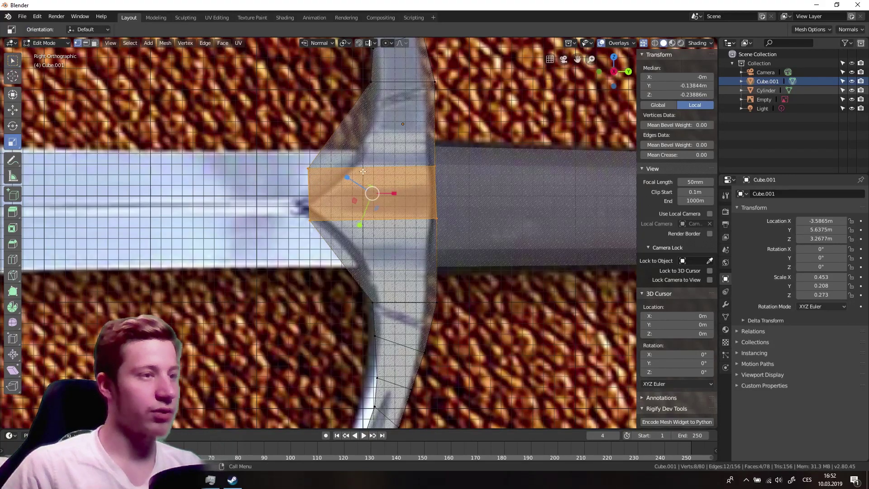
click(320, 43)
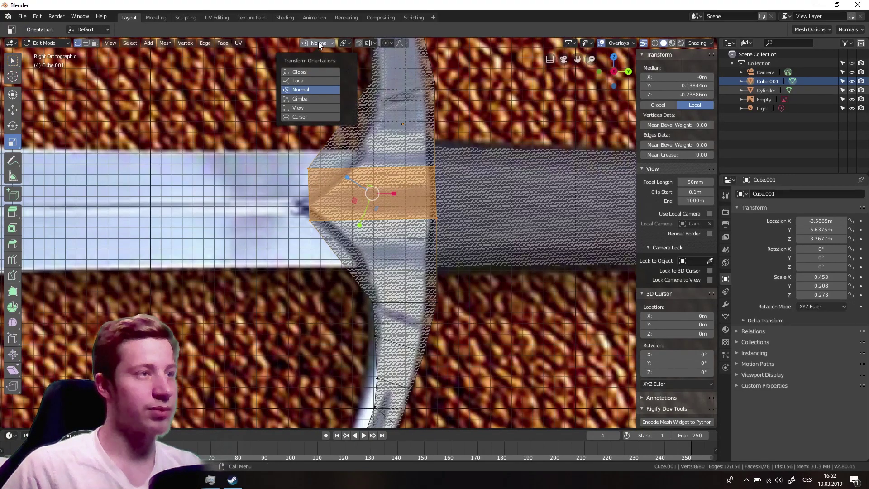
click(310, 72)
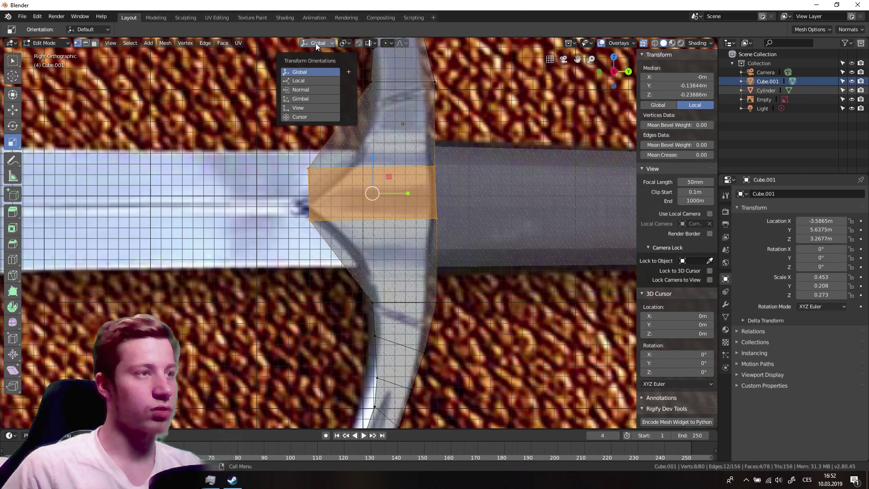
drag(372, 159, 372, 192)
key(ctrl+z)
drag(371, 157, 375, 189)
key(ctrl+z)
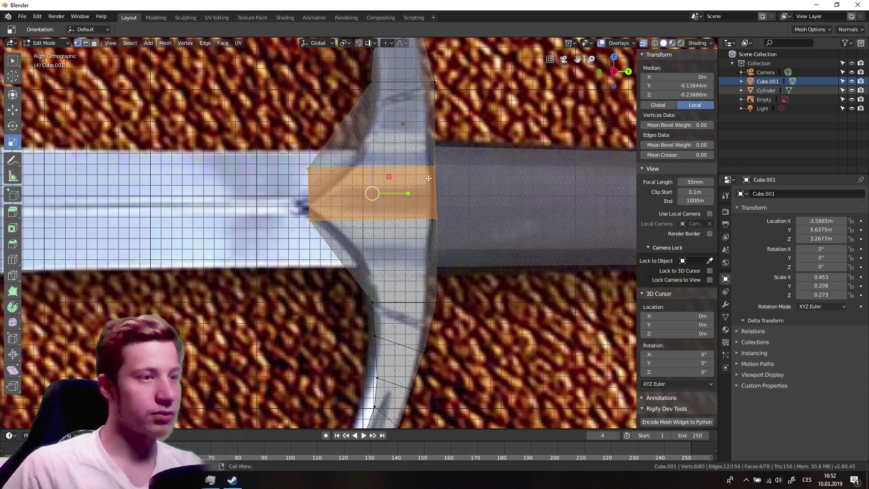
Scale the selected middle section along global Z into a very narrow band, forming a point toward the blade
drag(371, 160, 401, 192)
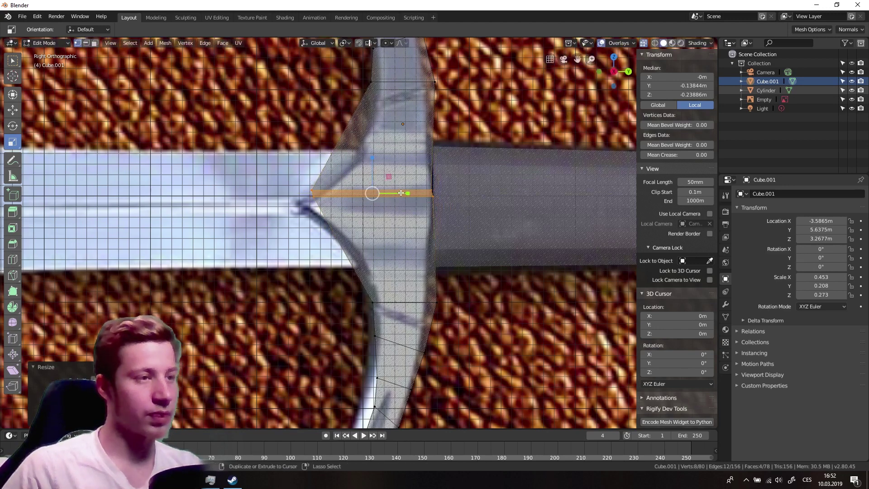
key(Tab)
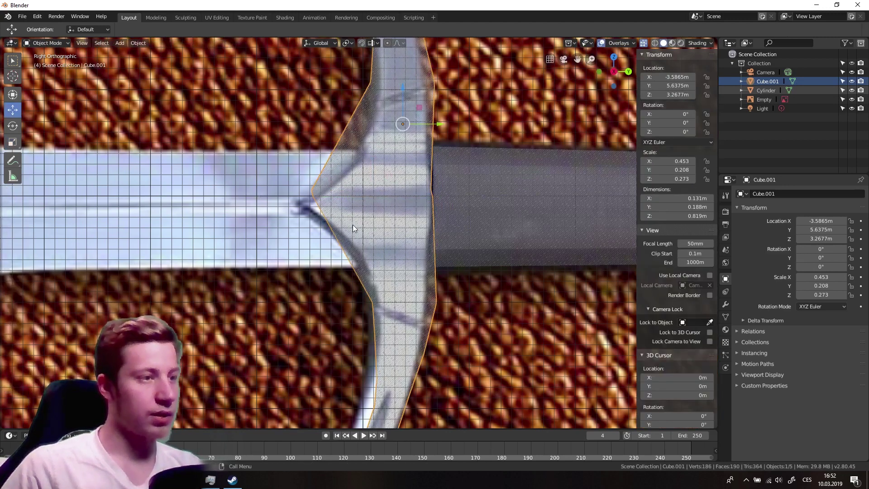
key(Tab)
Add one loop cut across the crossguard on each side of the narrow middle band
click(314, 197)
click(17, 261)
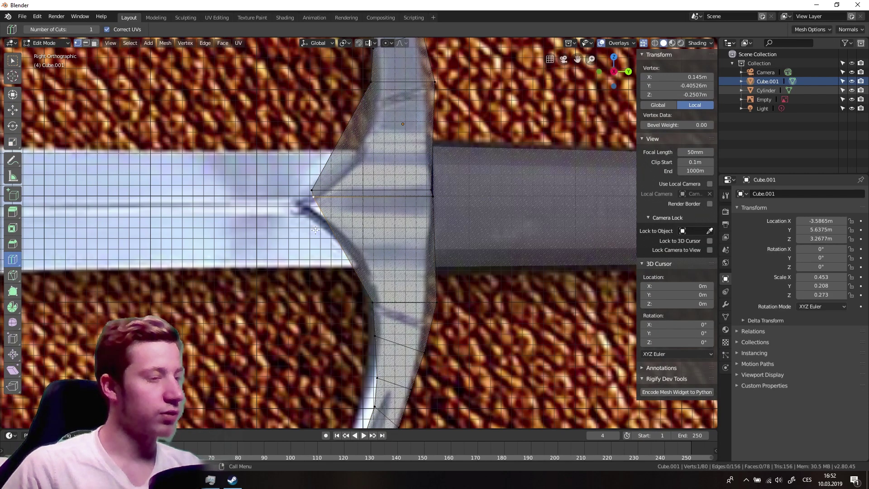
click(338, 253)
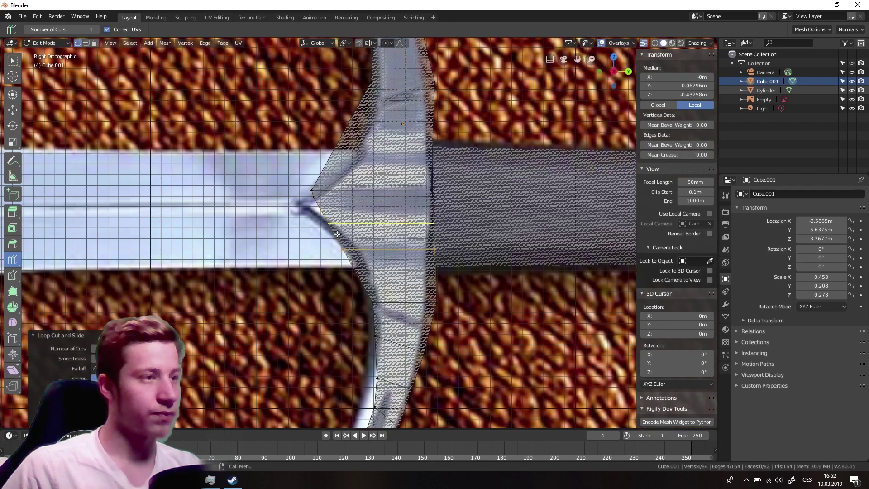
click(354, 137)
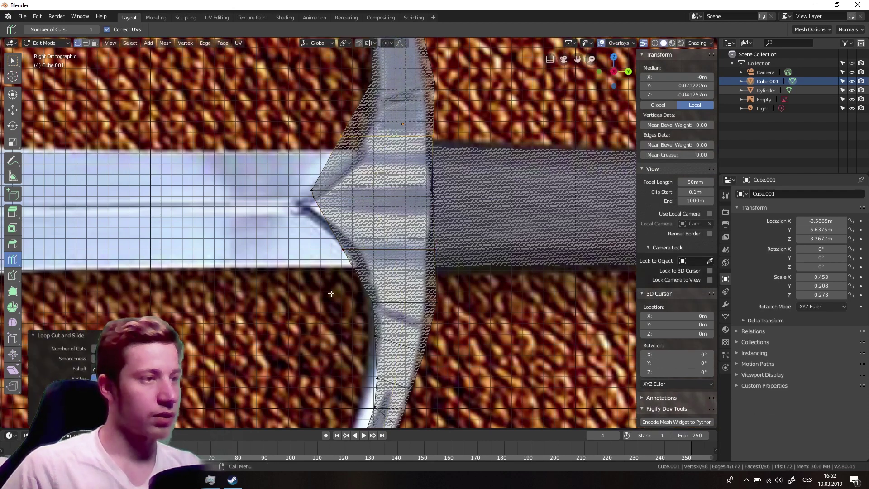
Select both new edge loops, scale them narrower along Y and move them toward the grip to follow the reference outline
click(84, 44)
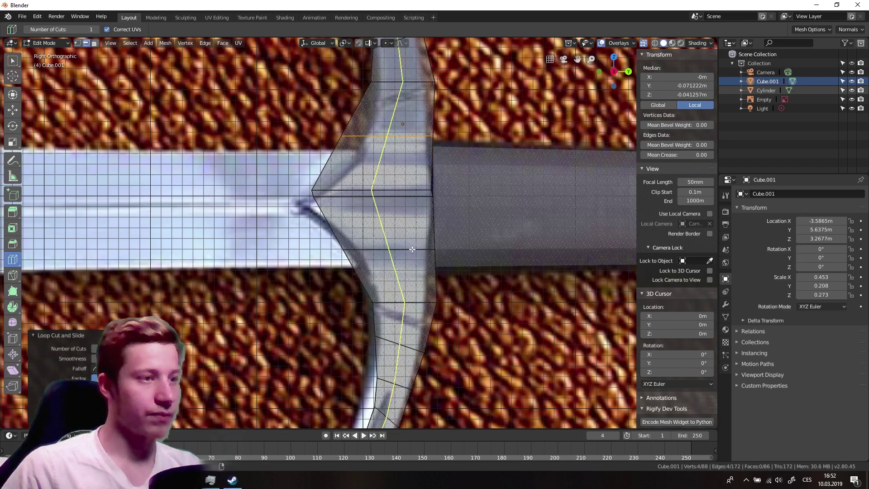
click(12, 60)
alt+shift+click(401, 247)
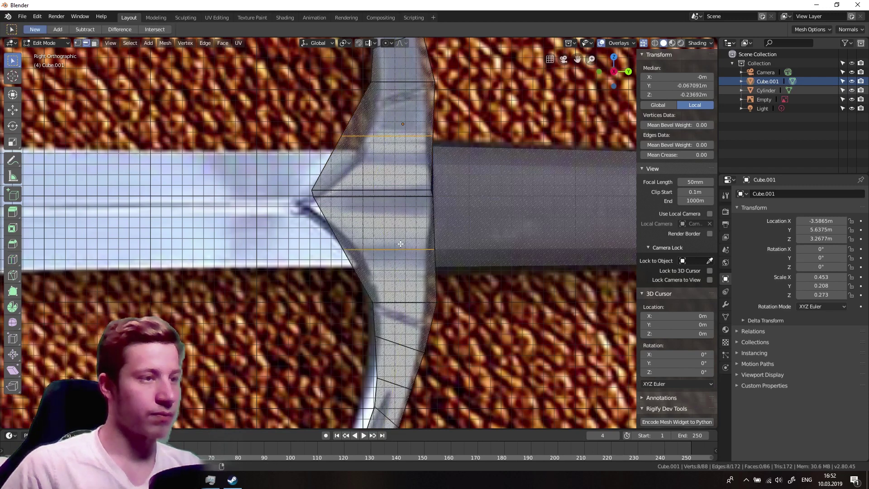
key(shift+space)
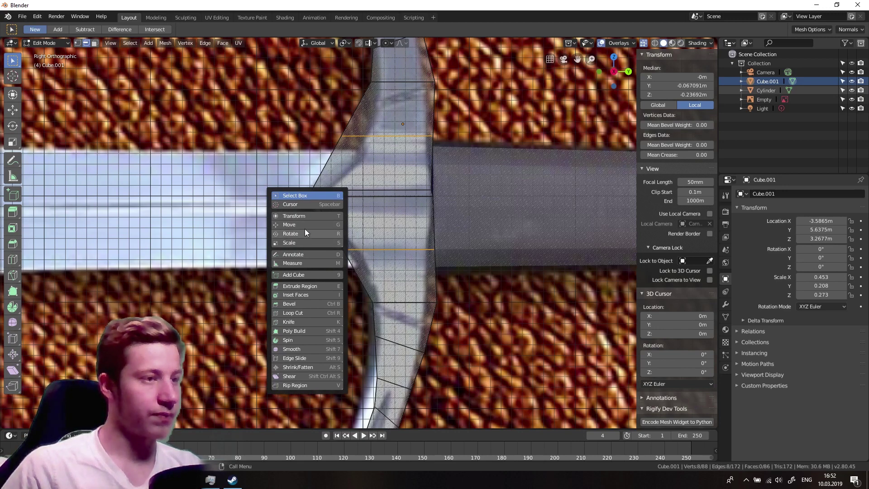
click(298, 243)
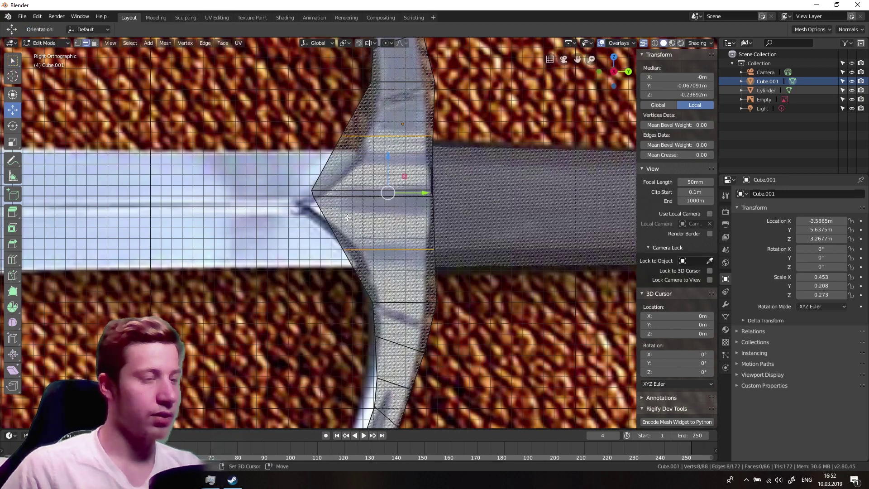
drag(423, 194, 413, 193)
key(g)
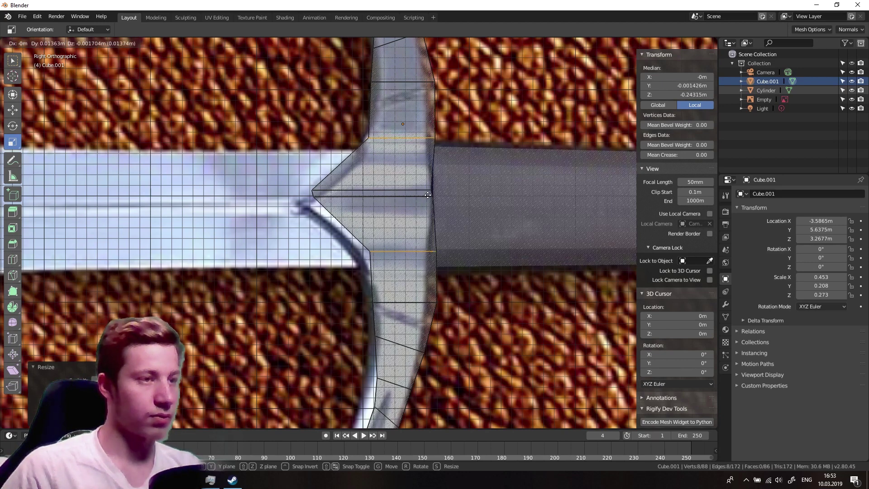
click(425, 194)
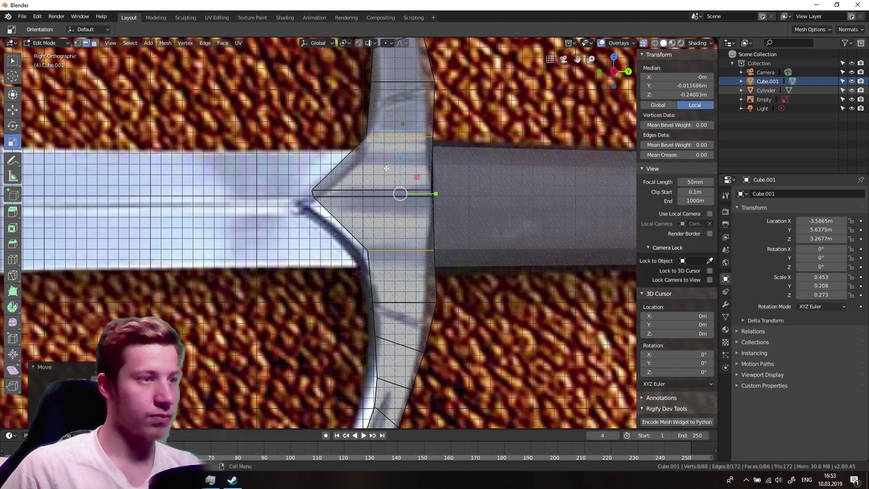
Add another loop cut on each sloped section between the narrow middle band and the previous loops
click(386, 168)
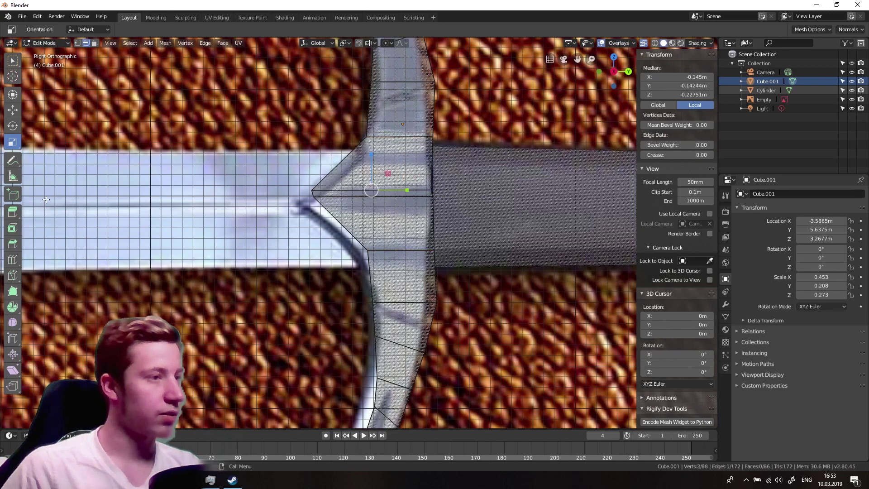
click(12, 259)
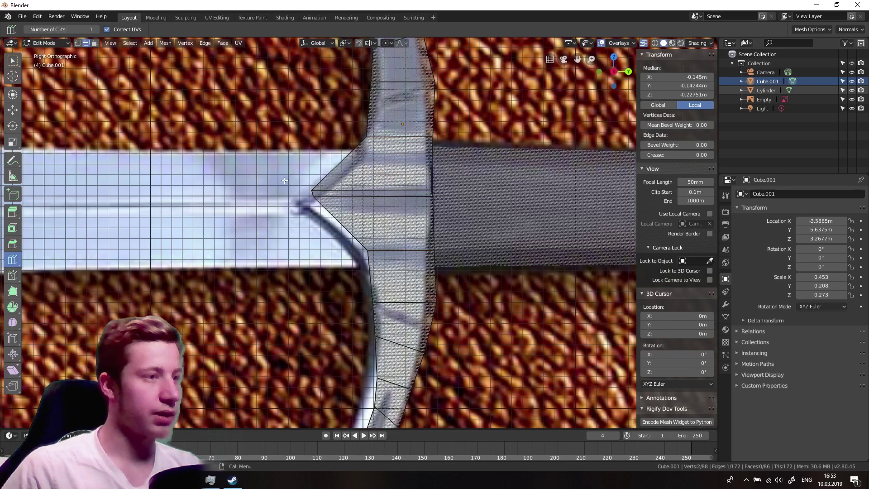
click(339, 172)
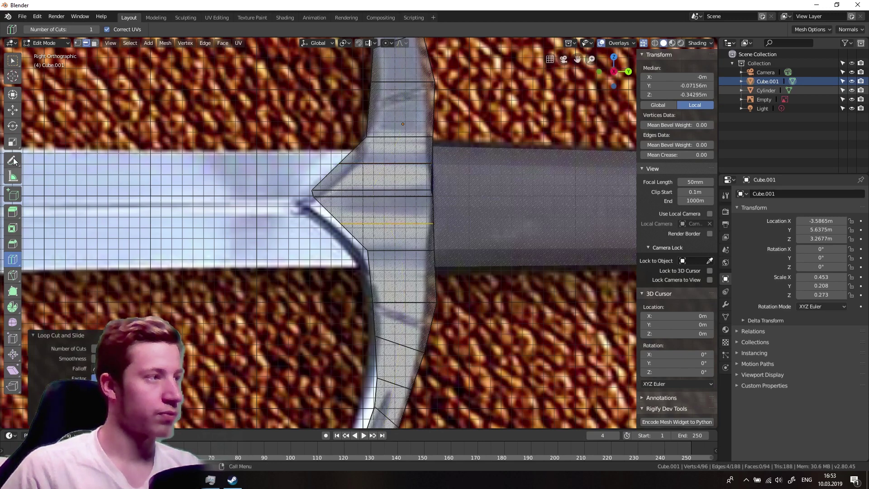
Select the two newest edge loops, scale them narrower along Y and move them toward the grip
click(10, 114)
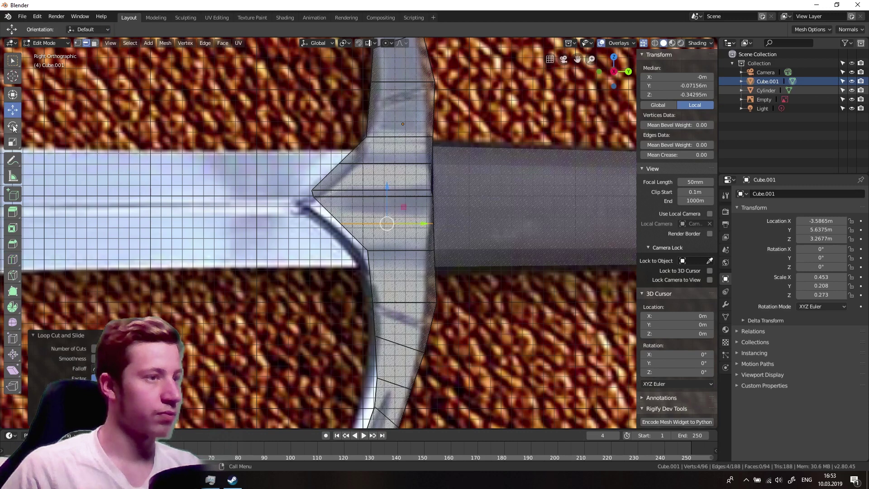
shift+click(356, 165)
click(13, 244)
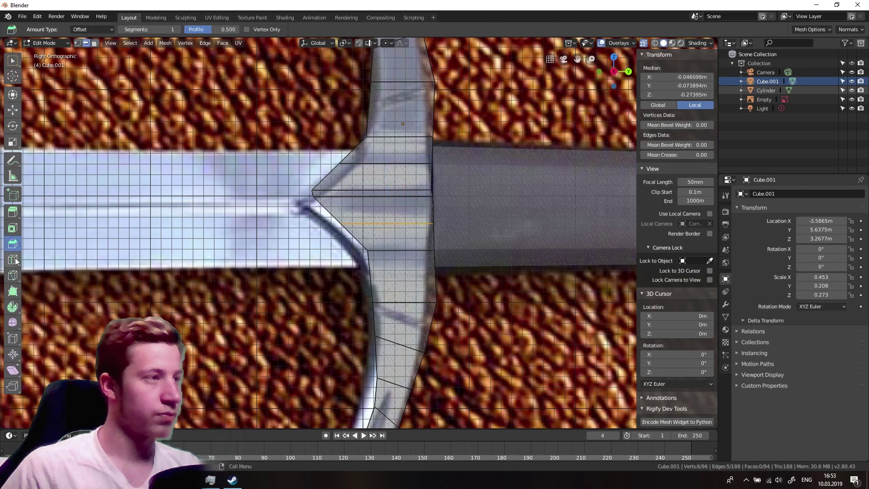
click(12, 60)
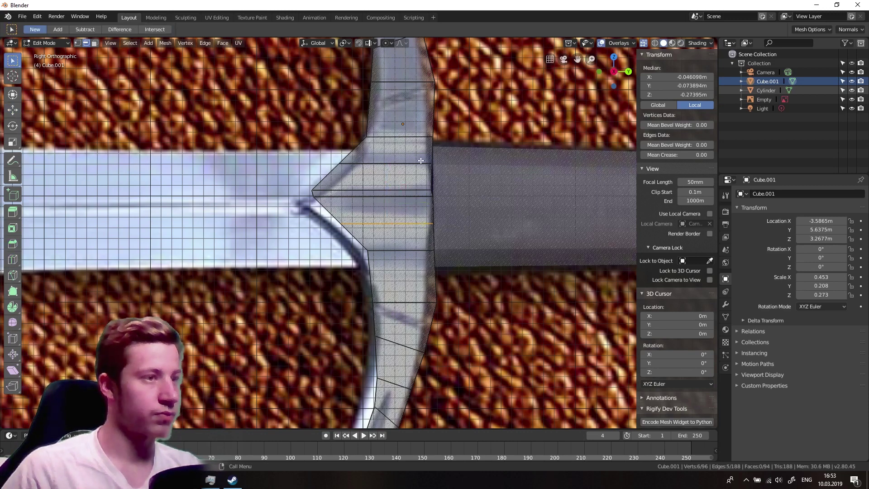
alt+click(395, 164)
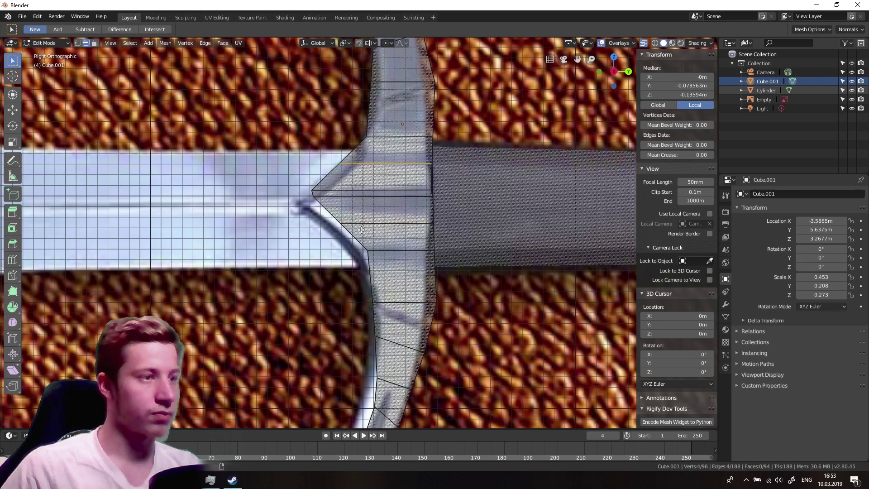
key(shift+space)
key(s)
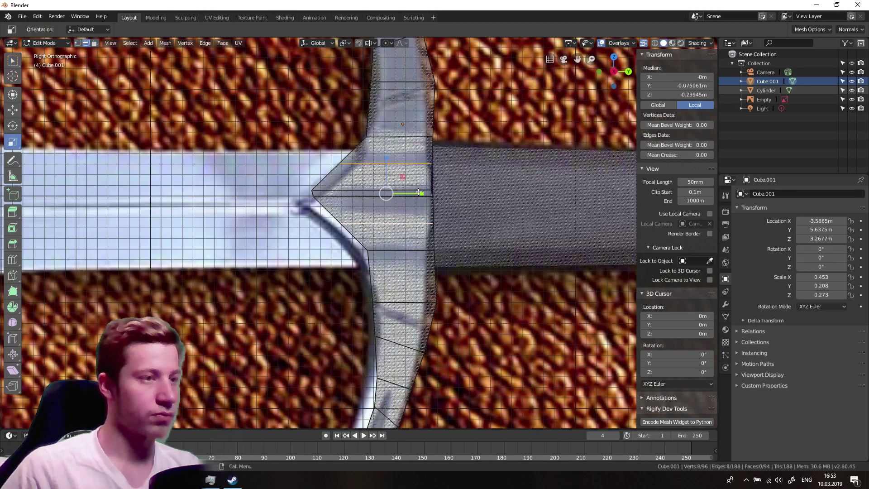
drag(419, 192, 411, 191)
key(g)
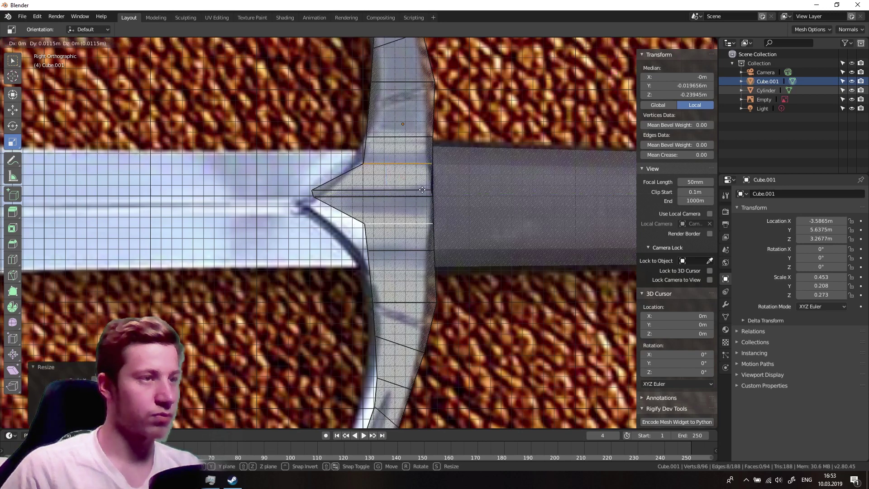
click(422, 190)
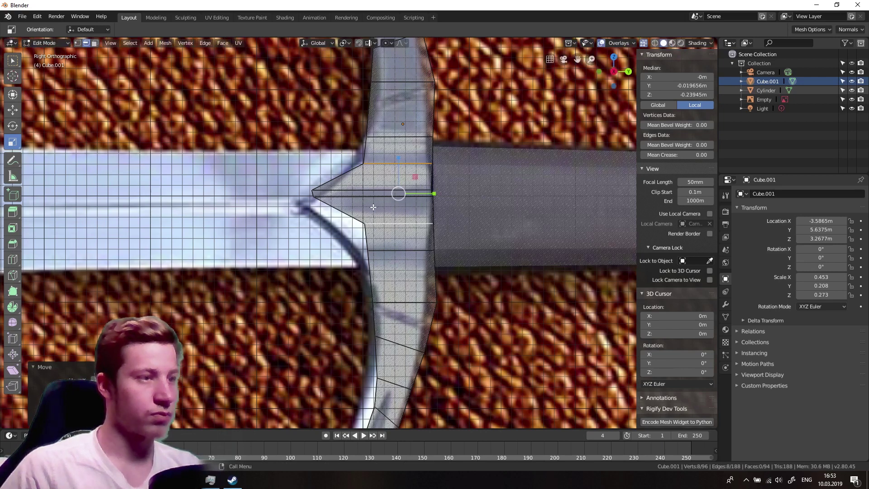
Readjust the two loops' Y scale and position so their blade-side ends form a concave curve toward the point
drag(428, 193, 425, 192)
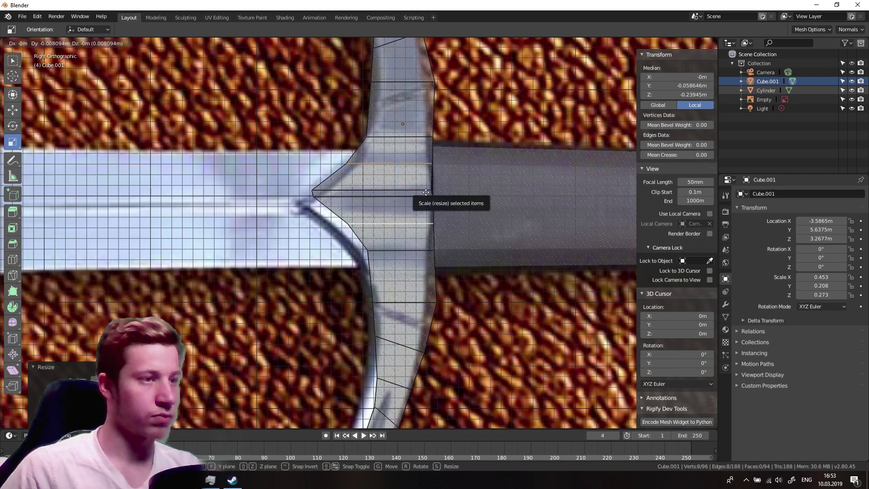
key(g)
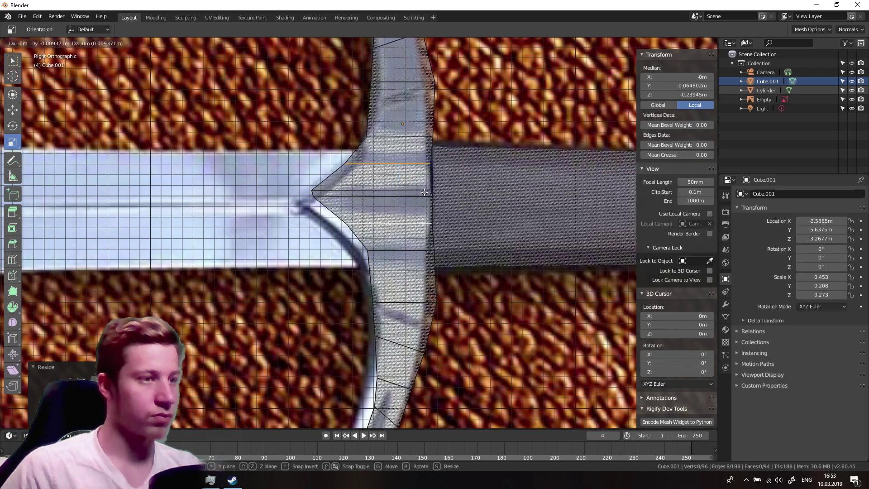
click(425, 192)
Select the lower pair of vertices at the crossguard's blade-side point and nudge it closer to the upper pair
scroll(426, 194, up, 2)
click(257, 158)
click(13, 63)
key(1)
drag(206, 185, 285, 149)
key(g)
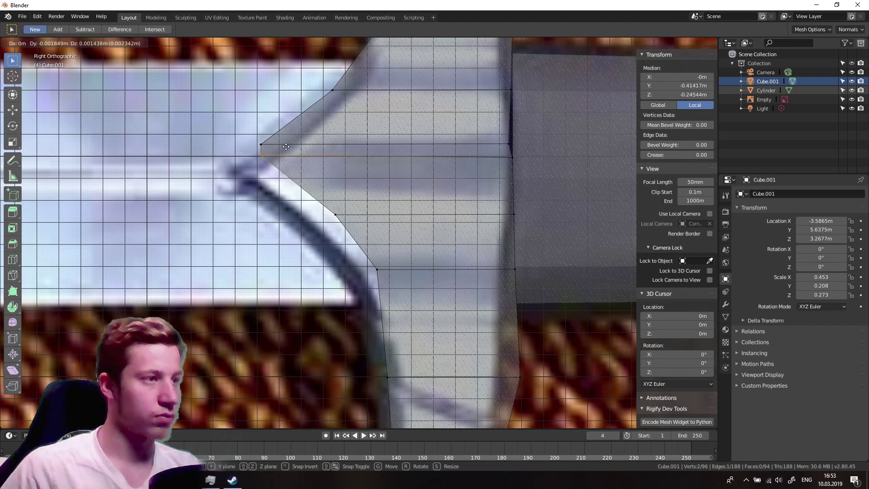
click(287, 146)
Nudge the upper grip-side vertices of the crossguard's narrow middle band and adjust the vertices on its lower slope
click(490, 144)
key(g)
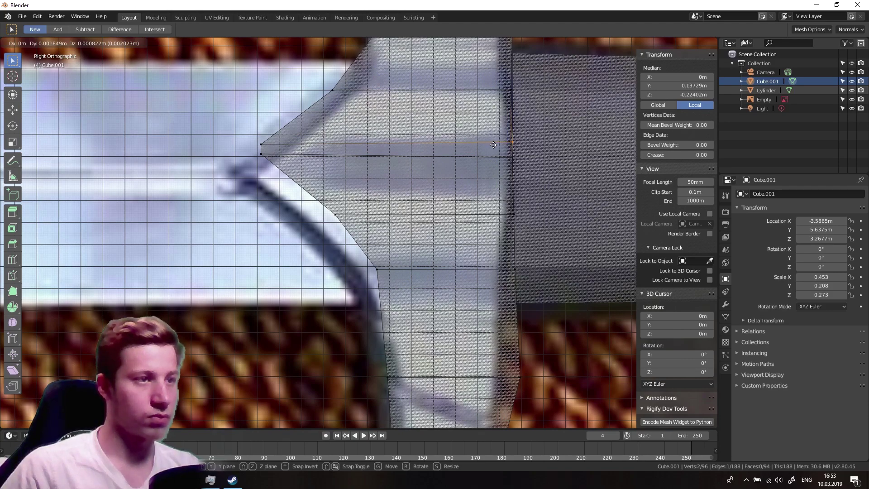
click(492, 145)
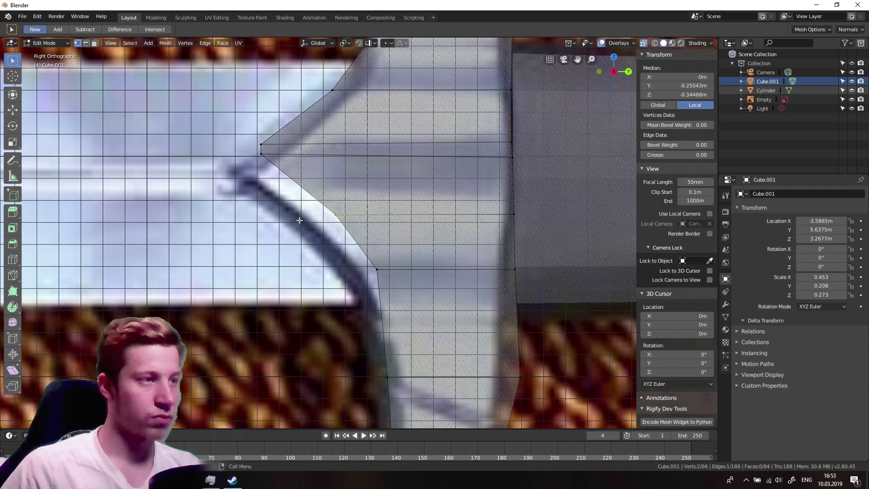
drag(297, 236, 294, 237)
scroll(297, 236, down, 1)
Turn off X-ray so the crossguard appears as a solid mesh
mouse_move(297, 236)
middle_down()
mouse_move(392, 168)
mouse_move(398, 210)
mouse_move(371, 222)
mouse_move(391, 198)
mouse_move(415, 196)
middle_up()
key(Tab)
scroll(395, 178, down, 3)
key(Tab)
scroll(397, 205, up, 2)
click(643, 42)
mouse_move(377, 119)
middle_down()
mouse_move(403, 135)
mouse_move(454, 120)
mouse_move(366, 136)
mouse_move(388, 171)
mouse_move(342, 197)
mouse_move(338, 180)
middle_up()
key(Tab)
Select the narrow face at the crossguard's blade-side point and extrude it slightly toward the blade
scroll(342, 198, up, 5)
key(Tab)
scroll(305, 196, up, 5)
key(alt+a)
key(3)
click(300, 149)
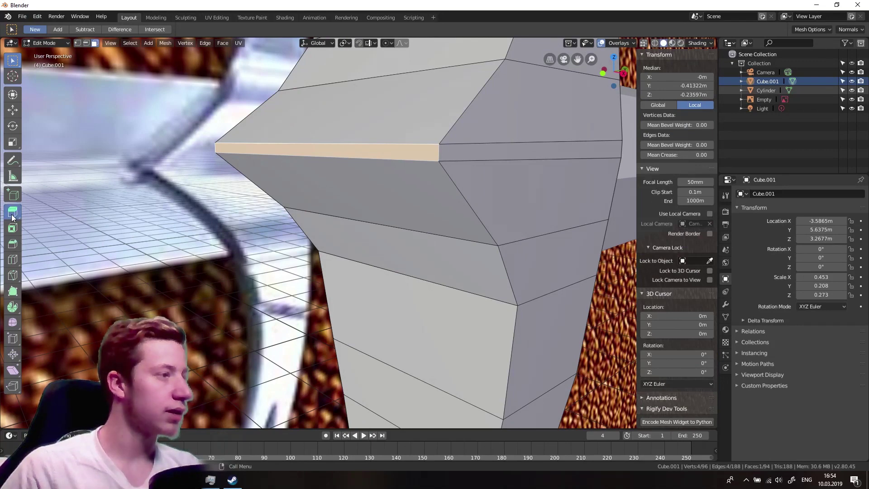
click(12, 216)
middle_drag(253, 177, 221, 172)
drag(200, 154, 186, 156)
Scale down the extruded tip face to sharpen the crossguard's point and return to Object Mode
key(shift+space)
key(s)
drag(241, 119, 237, 146)
key(shift+space)
key(g)
middle_drag(236, 144, 252, 133)
click(235, 180)
scroll(234, 180, down, 5)
key(Tab)
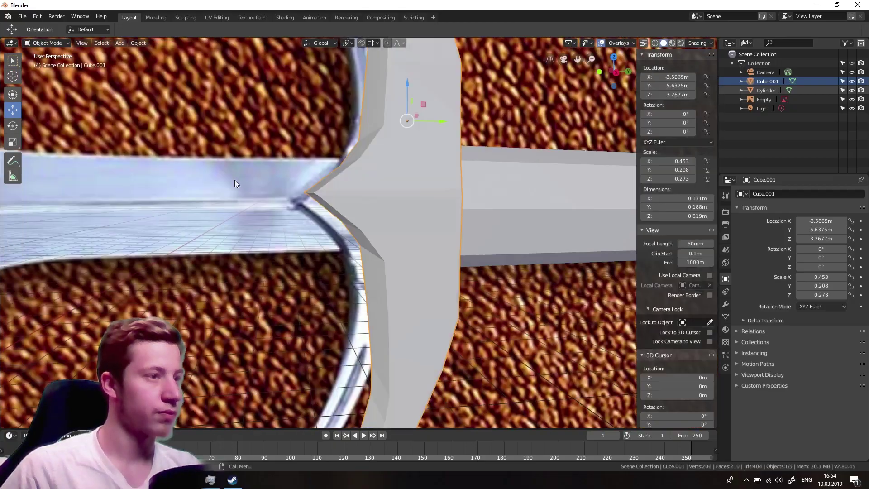
Compare the whole sword with the reference image, including a right-side view of the crossguard and handle
middle_drag(235, 180, 269, 223)
key(Tab)
key(Tab)
key(KP_3)
scroll(319, 196, down, 3)
click(269, 222)
scroll(265, 220, down, 5)
shift+middle_drag(136, 208, 205, 201)
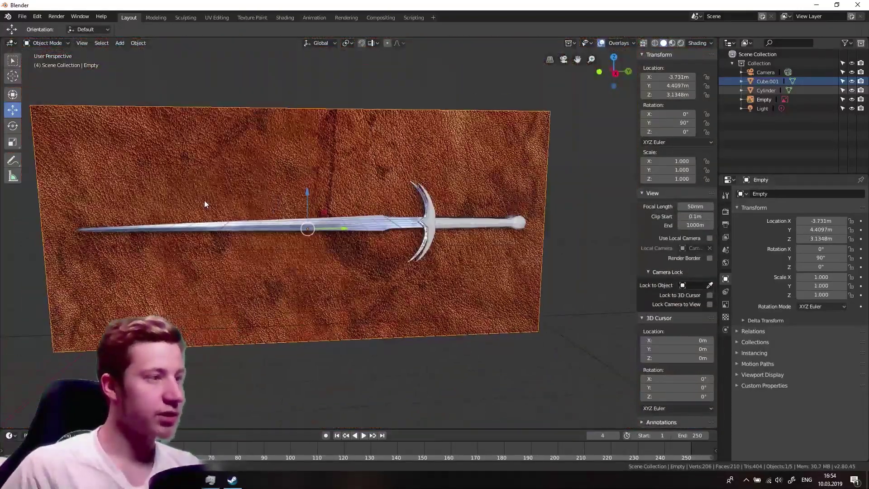
click(615, 73)
scroll(401, 218, up, 5)
scroll(401, 218, up, 2)
shift+middle_drag(558, 170, 446, 213)
scroll(446, 213, up, 3)
scroll(446, 213, down, 4)
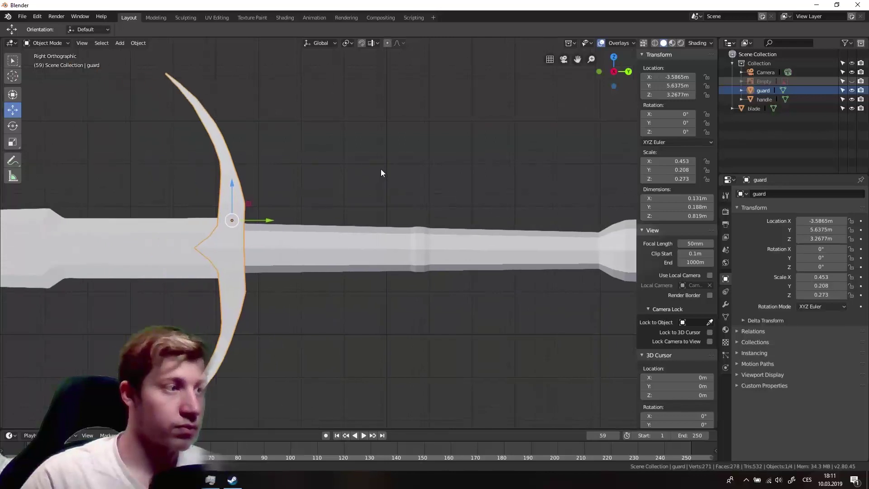
Try a Subdivision Surface modifier on the handle with 3 viewport subdivisions, and remove it
click(320, 243)
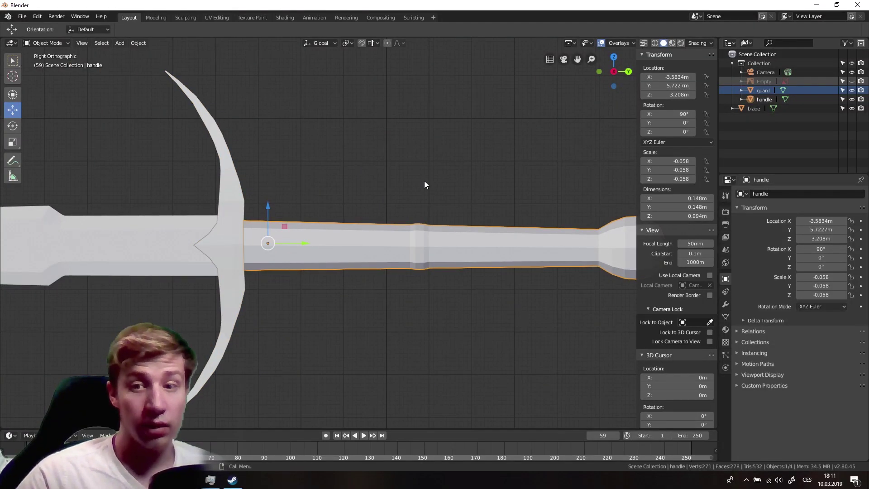
click(726, 304)
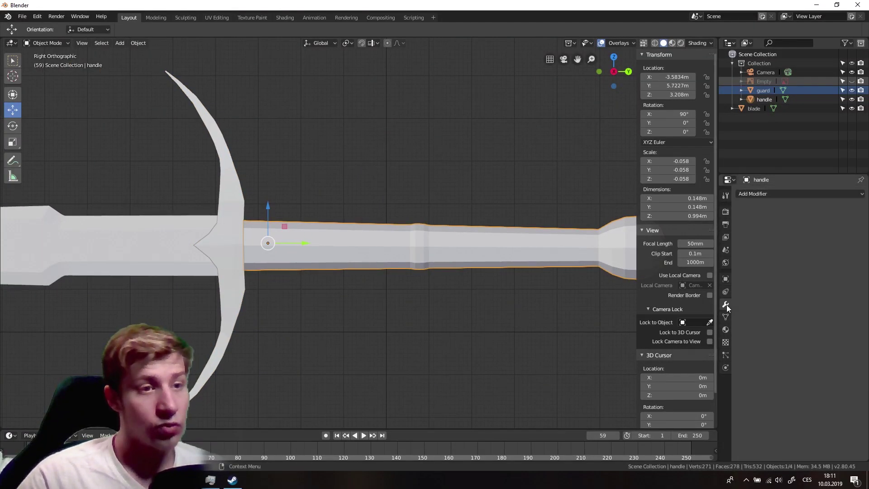
click(762, 193)
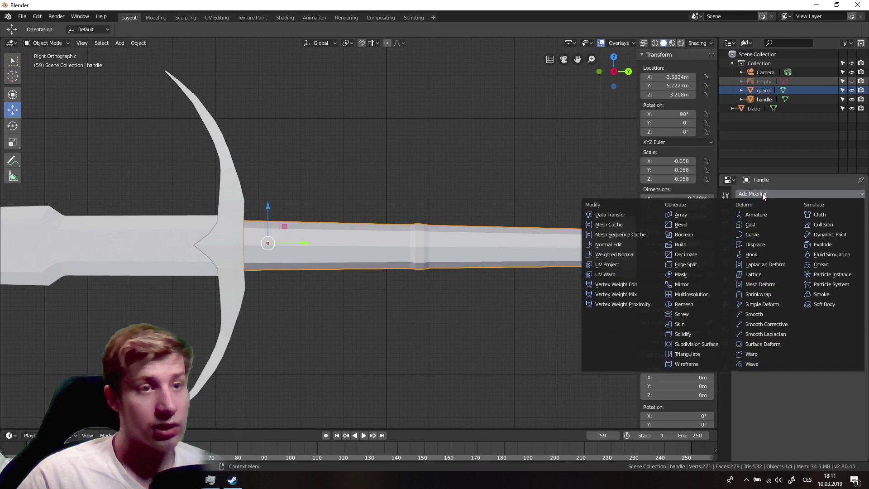
click(696, 344)
ctrl+scroll(442, 300, down, 2)
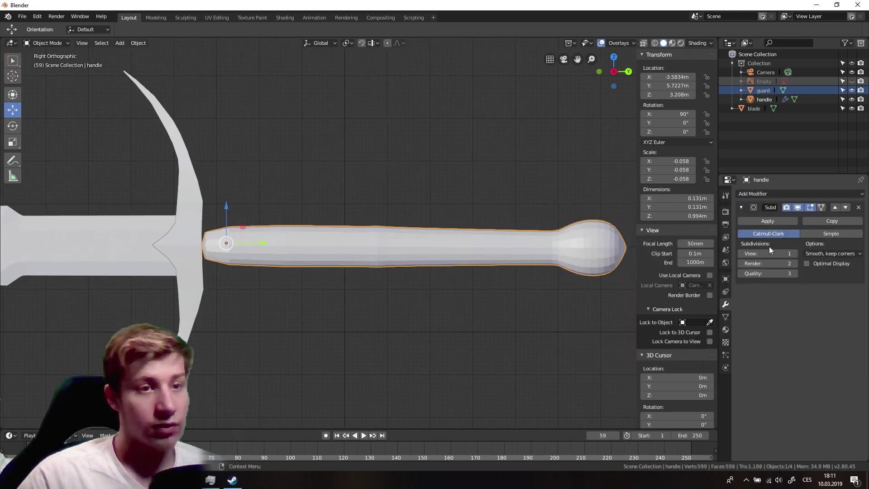
scroll(591, 247, up, 2)
scroll(590, 249, down, 3)
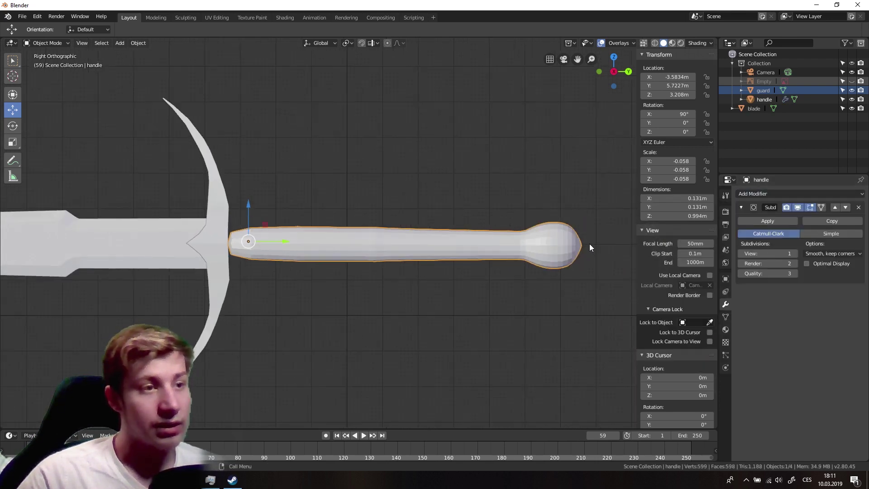
click(797, 254)
click(797, 254)
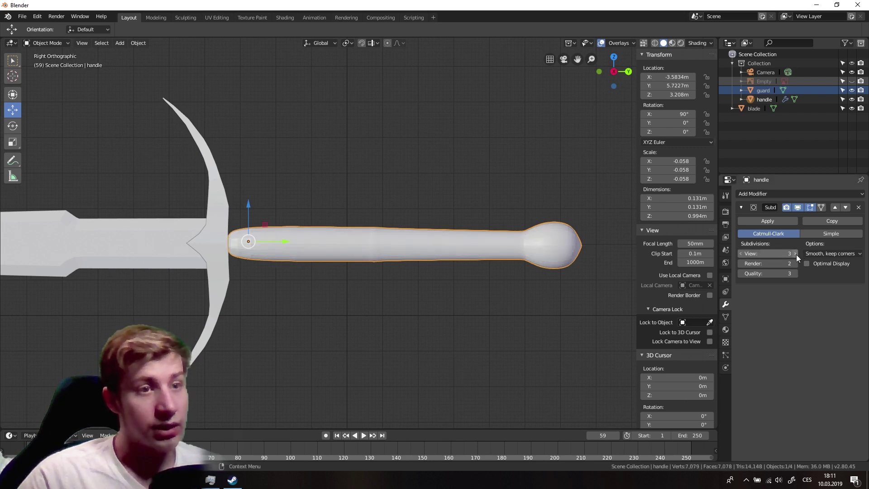
click(859, 208)
Add supporting loop cuts to the handle at the crossguard end, on both sides of the middle ring and at the pommel neck
scroll(330, 235, up, 3)
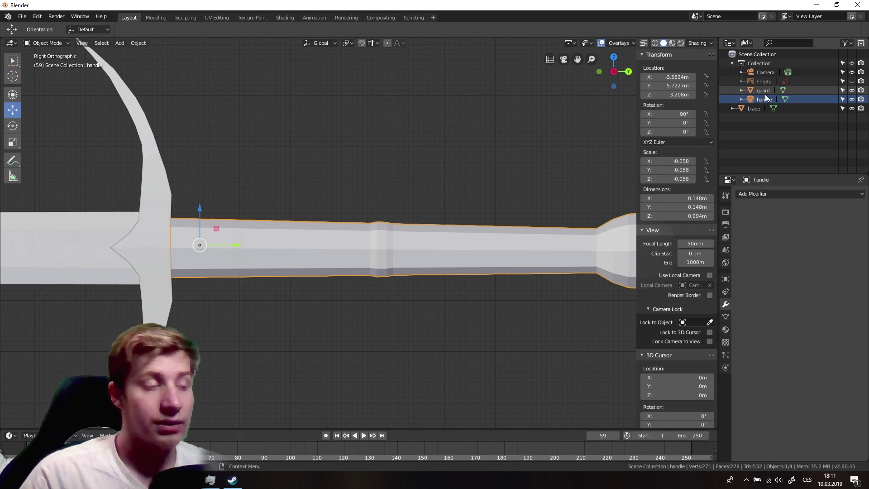
shift+middle_drag(227, 205, 303, 191)
scroll(227, 211, up, 2)
key(Tab)
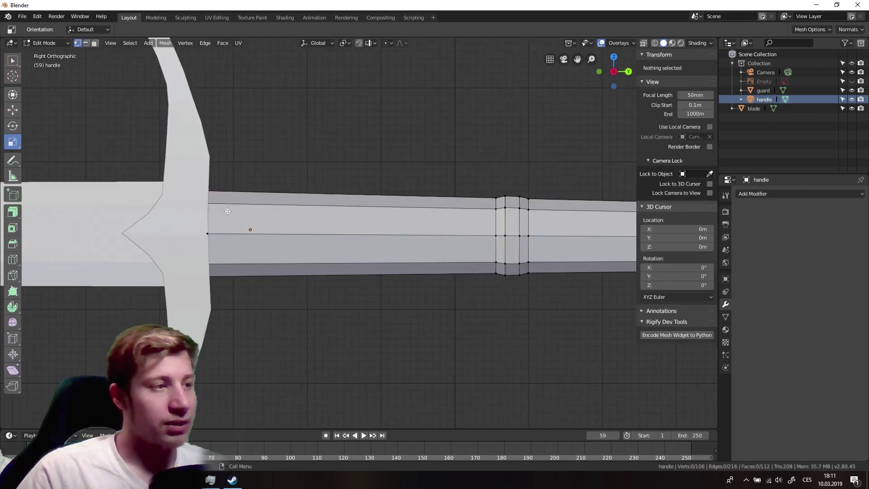
click(15, 262)
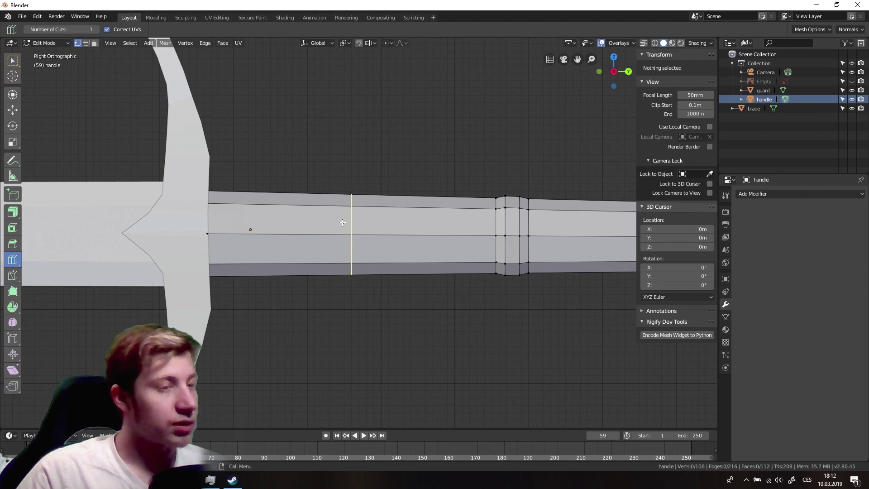
drag(352, 224, 202, 222)
drag(461, 221, 417, 235)
shift+middle_drag(464, 234, 104, 239)
drag(444, 241, 581, 240)
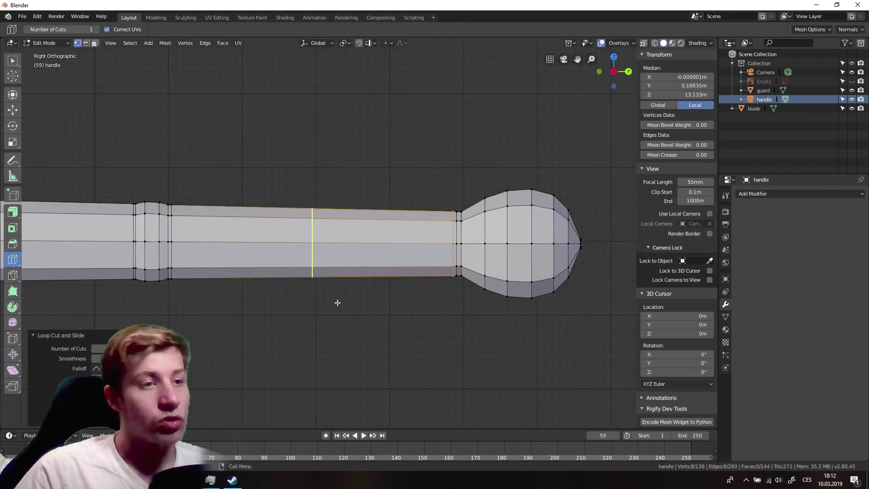
Add six loop cuts across the rounded pommel, one in each band between its existing edge loops
shift+middle_drag(528, 319, 442, 333)
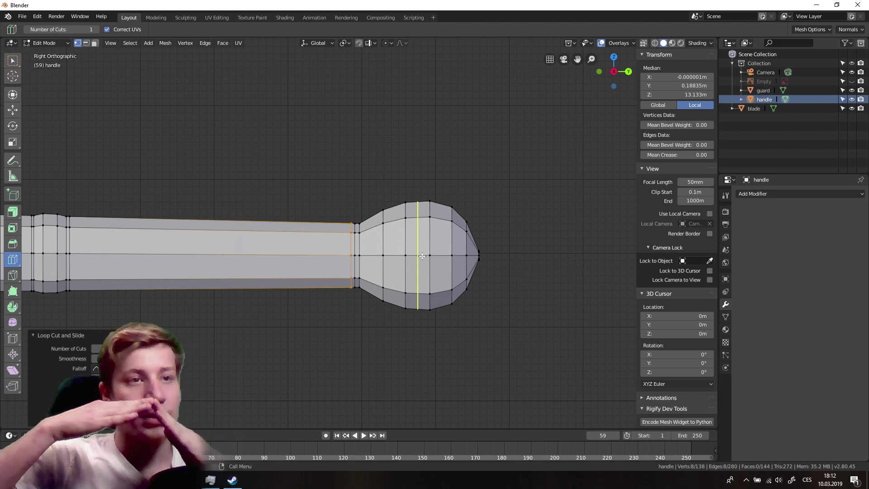
click(454, 278)
key(ctrl+z)
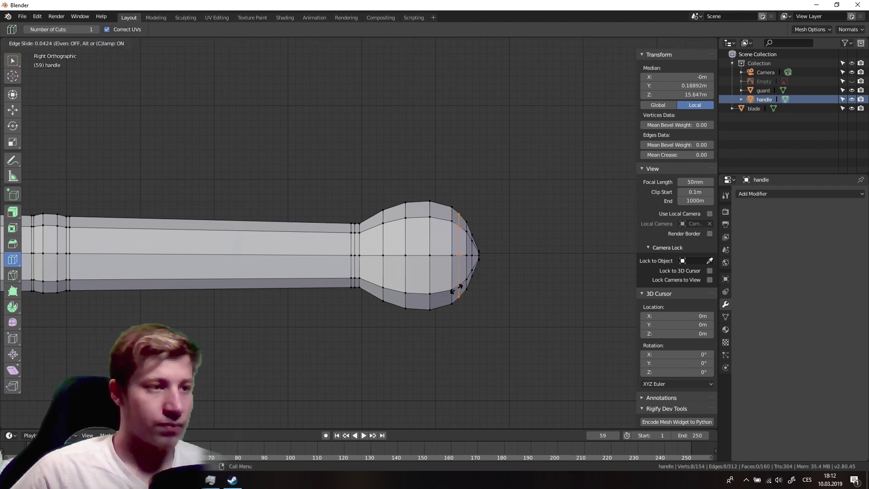
click(438, 294)
click(415, 293)
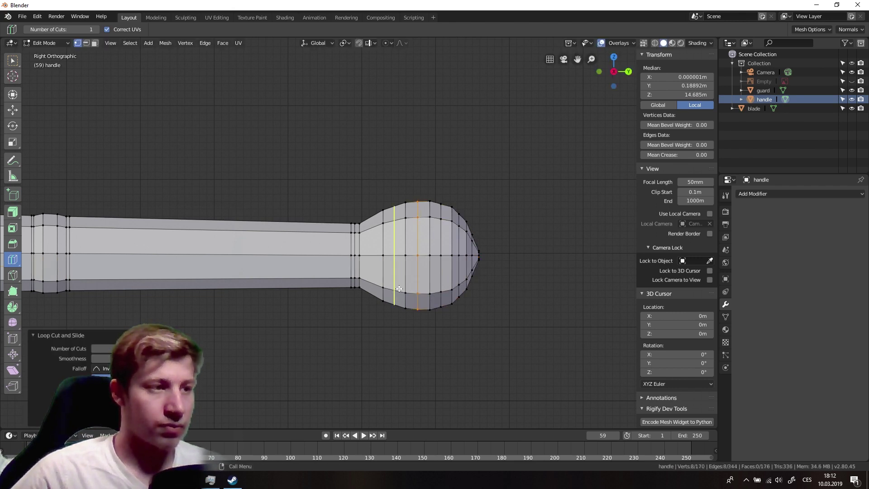
click(395, 289)
click(373, 286)
scroll(473, 164, down, 3)
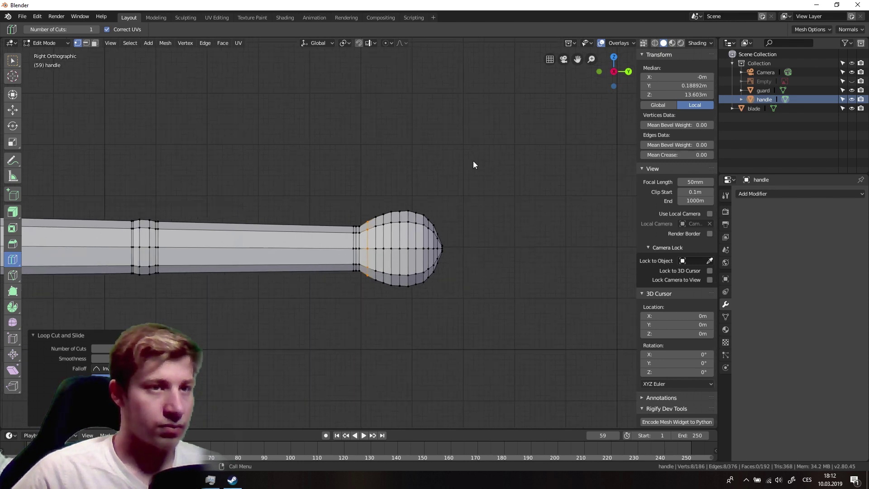
Add a Subdivision Surface modifier to the handle and set its viewport subdivisions to 3
shift+middle_drag(276, 171, 604, 148)
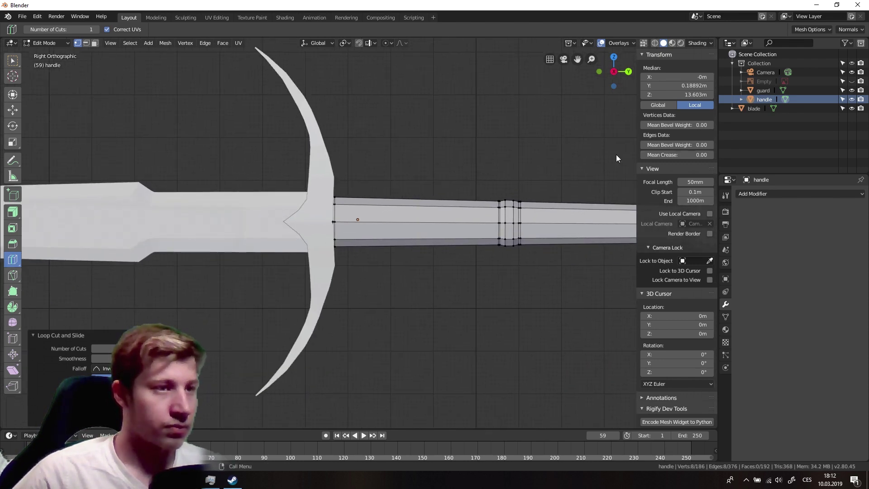
click(760, 195)
click(688, 338)
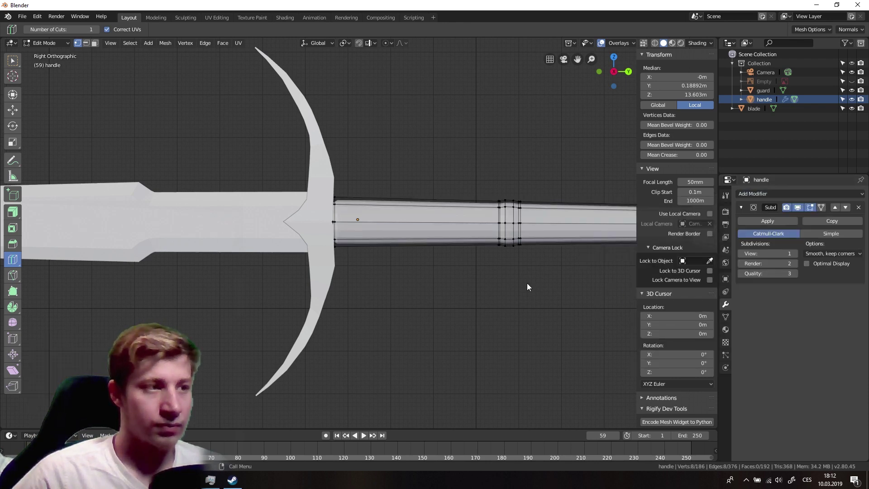
key(Tab)
shift+middle_drag(556, 273, 484, 305)
click(794, 254)
click(794, 254)
Add another loop cut to the handle and slide it against the crossguard end to sharpen that edge
shift+middle_drag(406, 293, 332, 309)
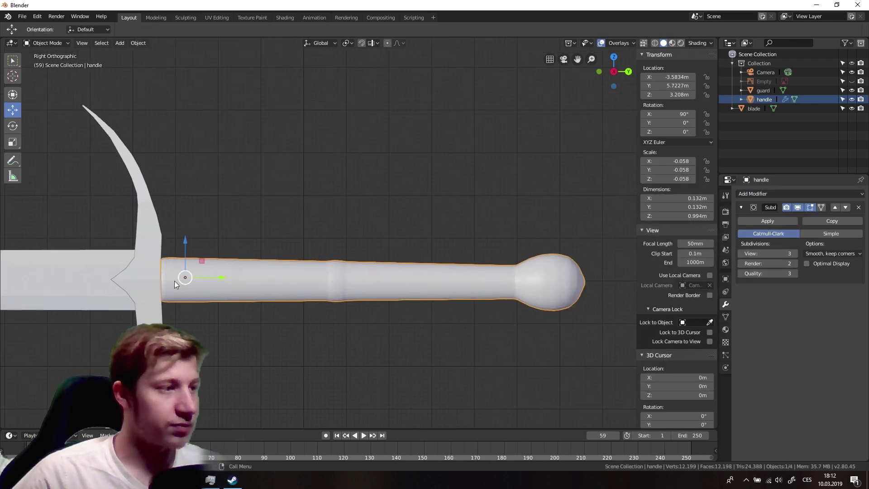
key(Tab)
drag(185, 277, 119, 277)
key(Tab)
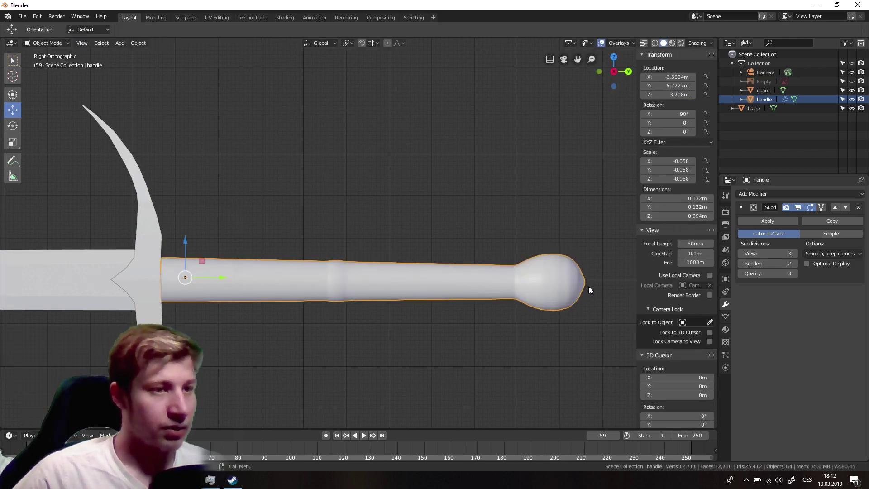
Select the vertices at the pommel's outer tip and move them slightly inward to make the end less pointed
scroll(449, 292, down, 2)
scroll(449, 283, up, 6)
middle_drag(544, 309, 477, 230)
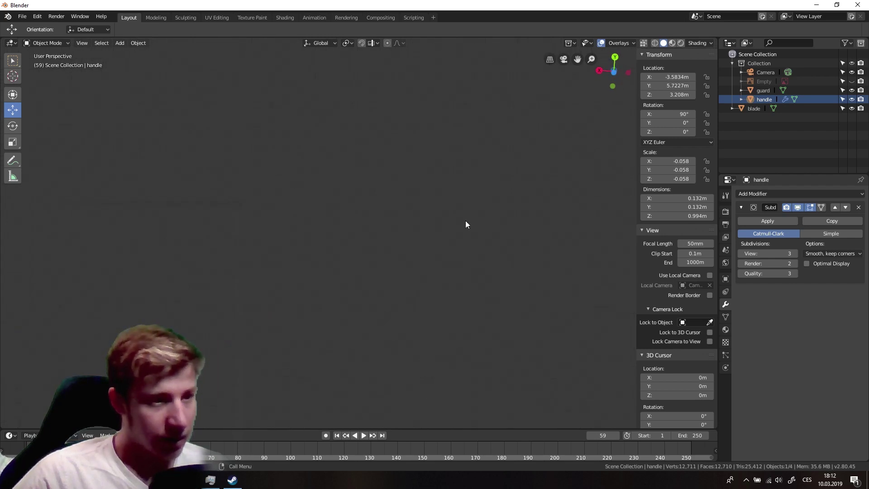
scroll(471, 232, down, 5)
middle_drag(320, 274, 363, 289)
scroll(363, 290, up, 6)
shift+middle_drag(334, 343, 376, 227)
scroll(376, 226, up, 4)
key(Tab)
click(17, 60)
click(12, 60)
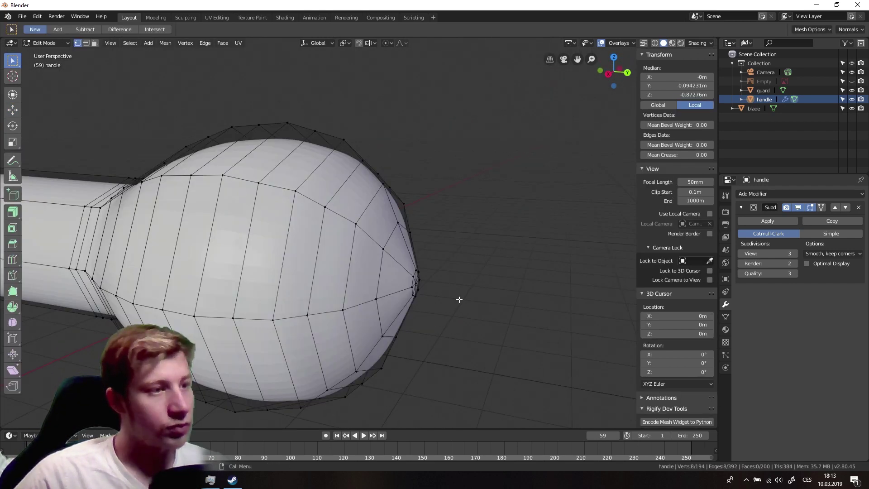
drag(443, 300, 409, 263)
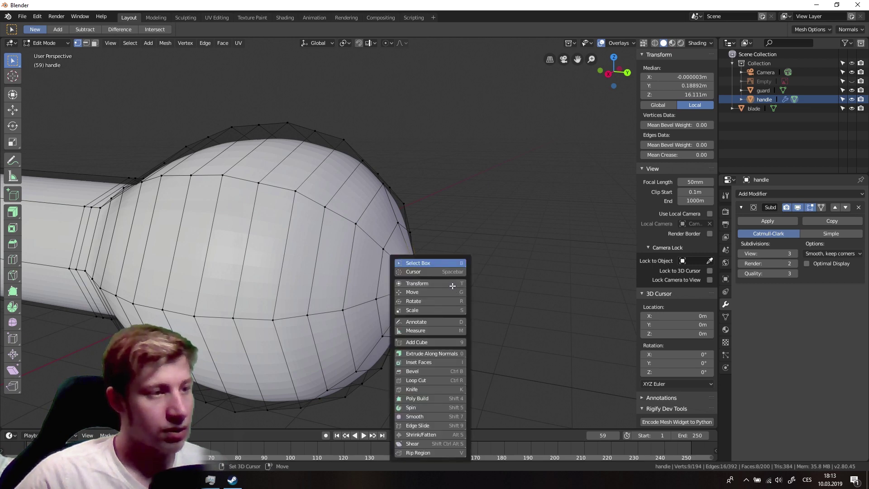
key(shift+space)
key(t)
key(g)
click(450, 283)
right_click(451, 283)
key(Escape)
drag(461, 289, 465, 290)
click(466, 297)
click(409, 282)
key(Tab)
Examine the smoothed pommel and handle together with the crossguard and blade
scroll(480, 275, down, 5)
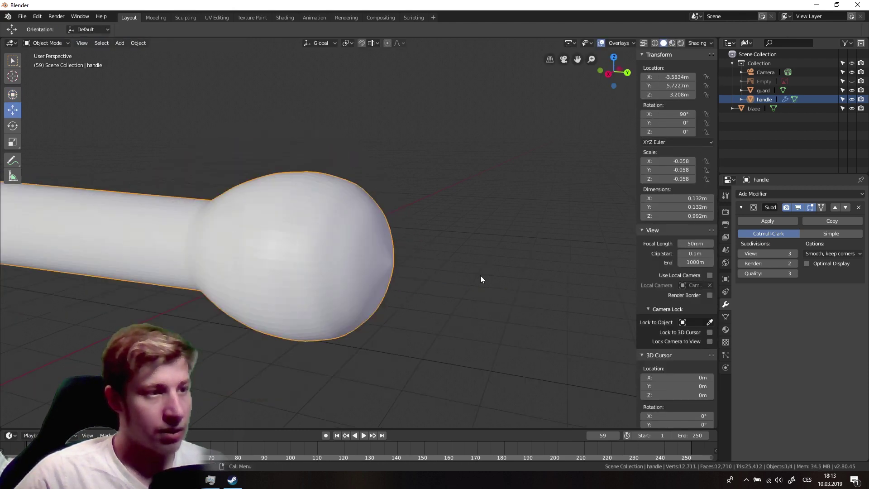
middle_drag(480, 275, 497, 298)
key(Tab)
key(Tab)
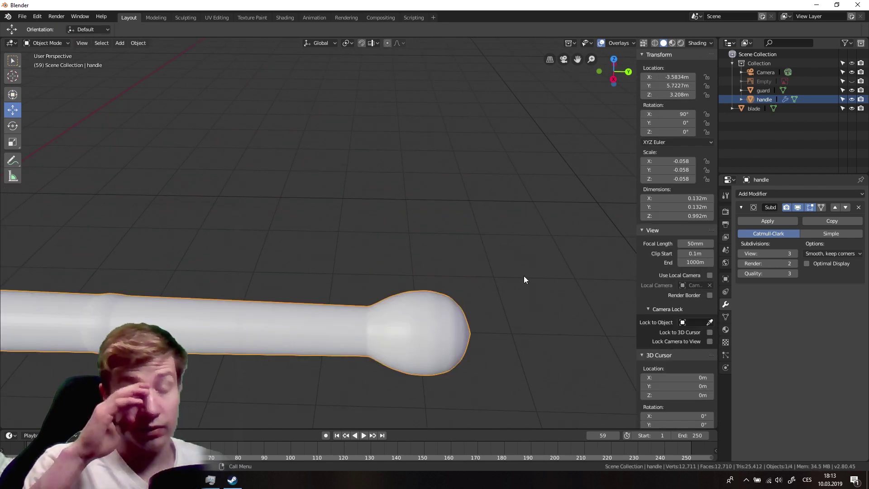
scroll(524, 276, down, 6)
shift+middle_drag(82, 275, 287, 295)
scroll(349, 309, up, 1)
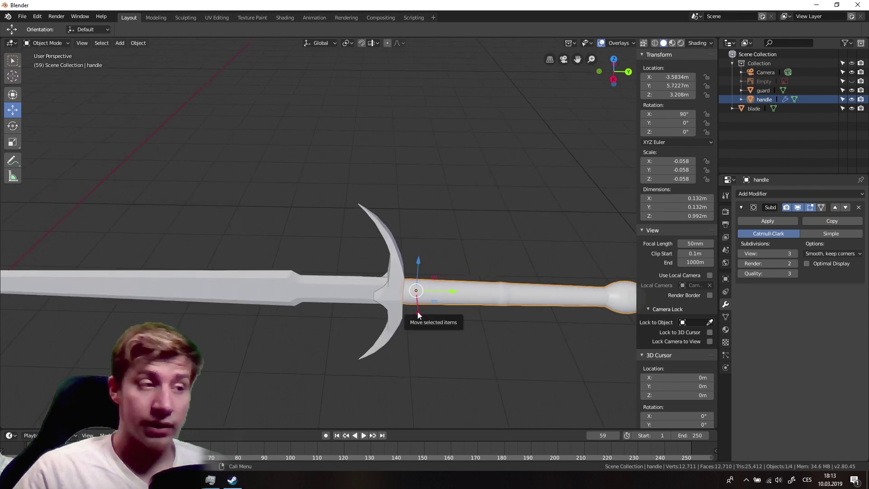